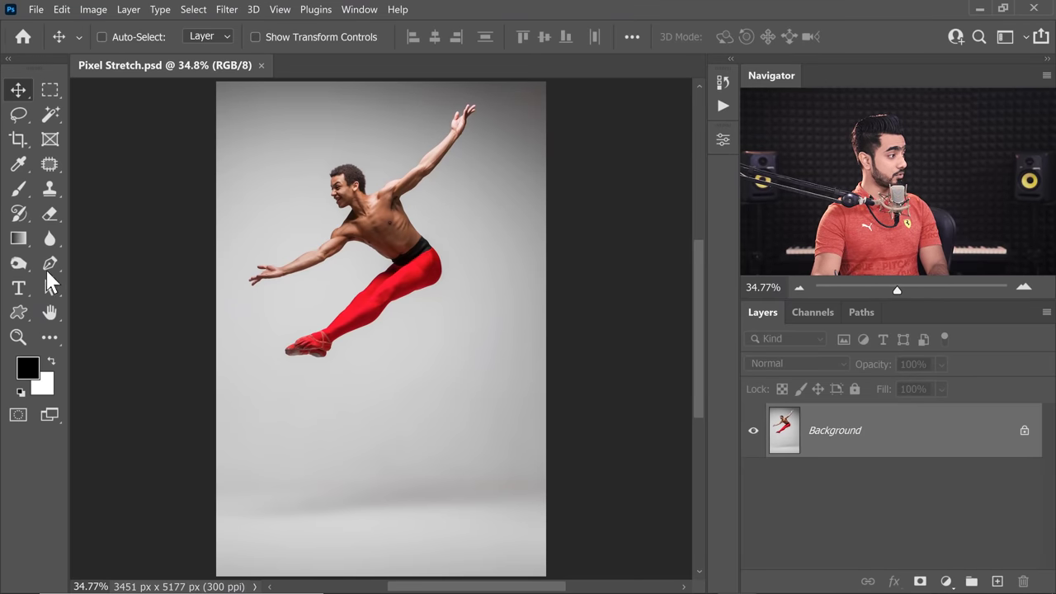
Step: Activate the Pen tool and examine the colour fringe along the lower edge of the red trousers at pixel level
click(48, 264)
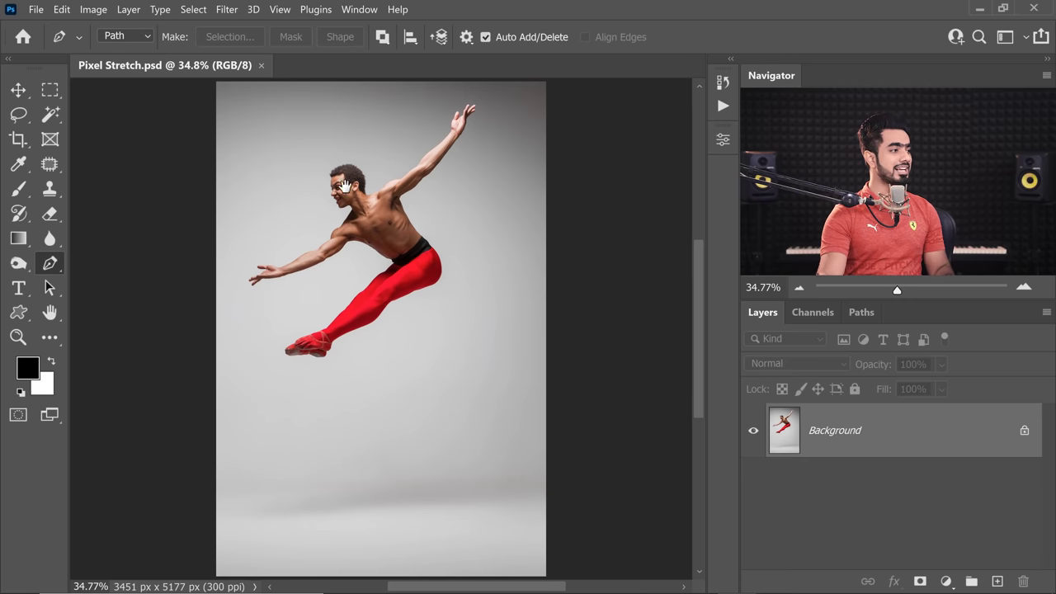
drag(363, 286, 397, 335)
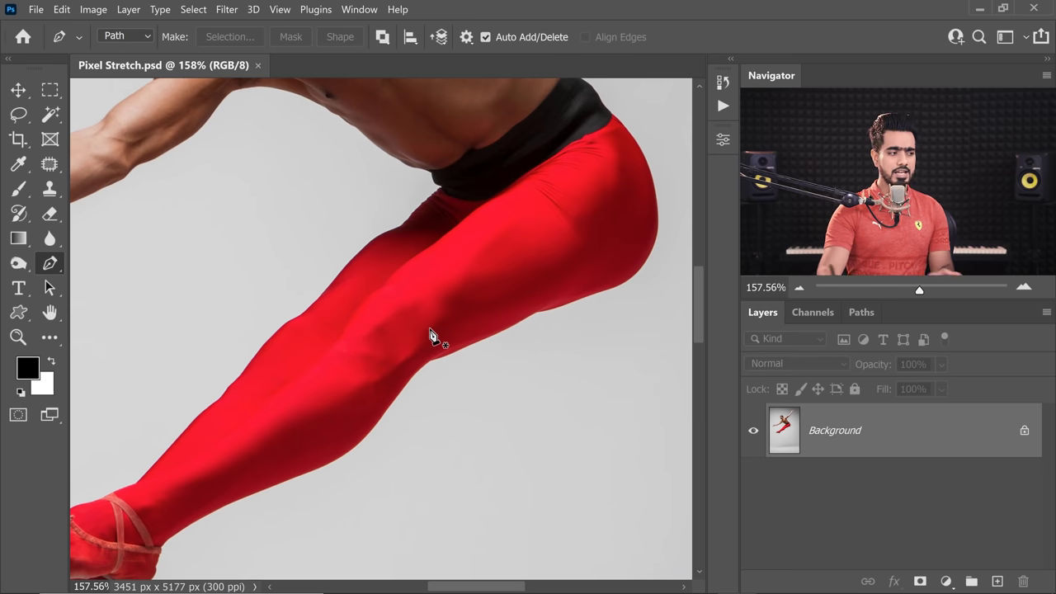
scroll(483, 306, up, 5)
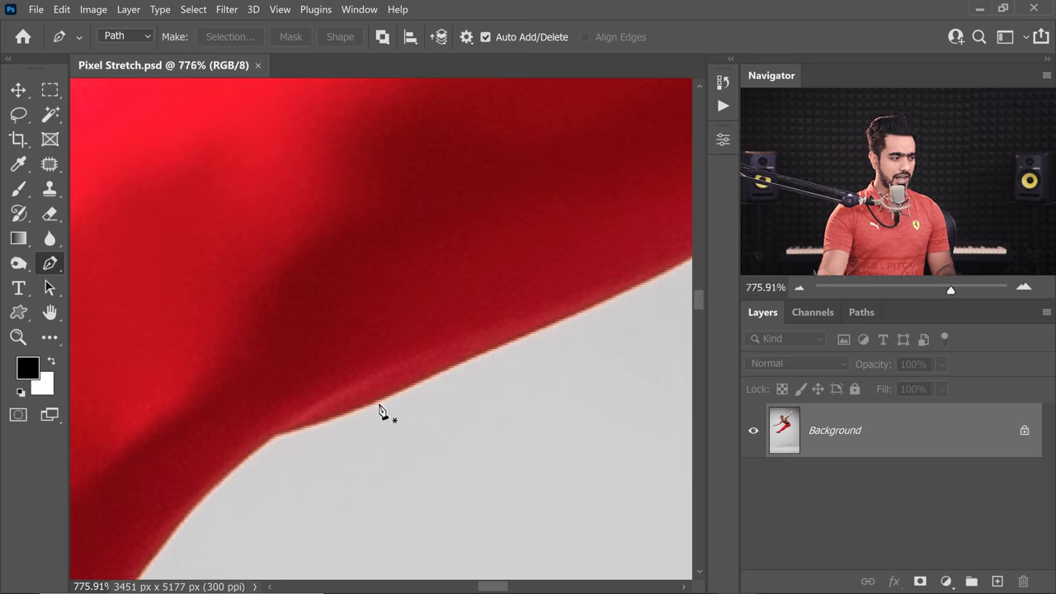
scroll(381, 411, up, 3)
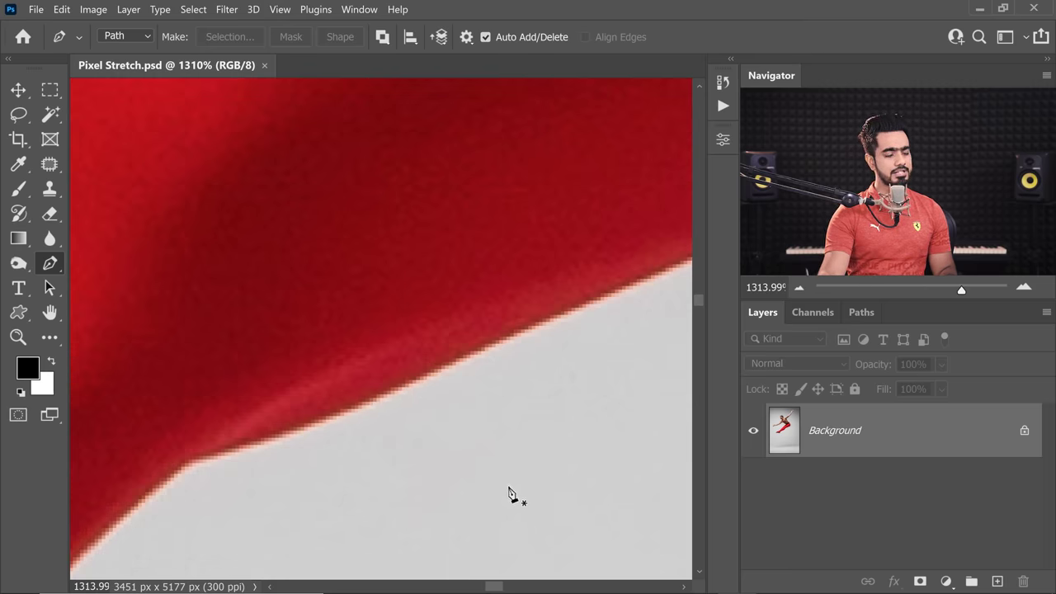
scroll(342, 364, down, 7)
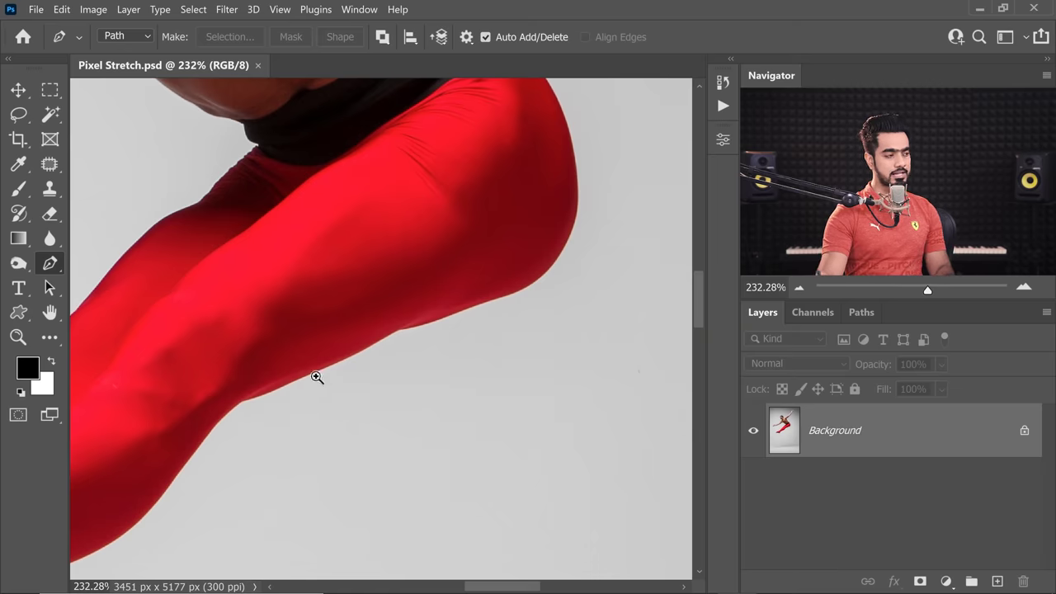
scroll(317, 378, up, 8)
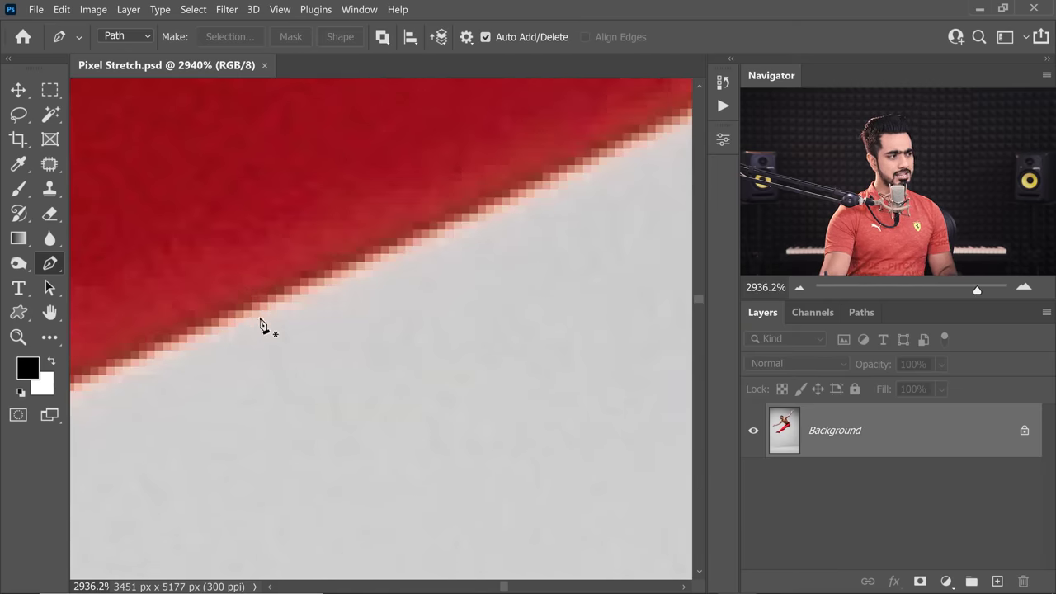
scroll(279, 314, up, 3)
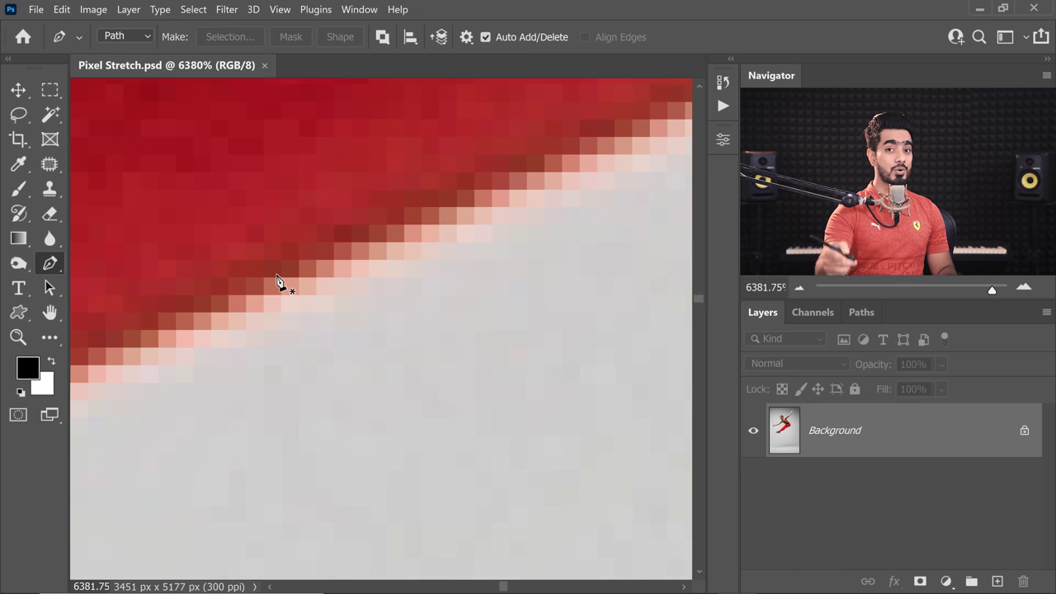
scroll(338, 266, down, 14)
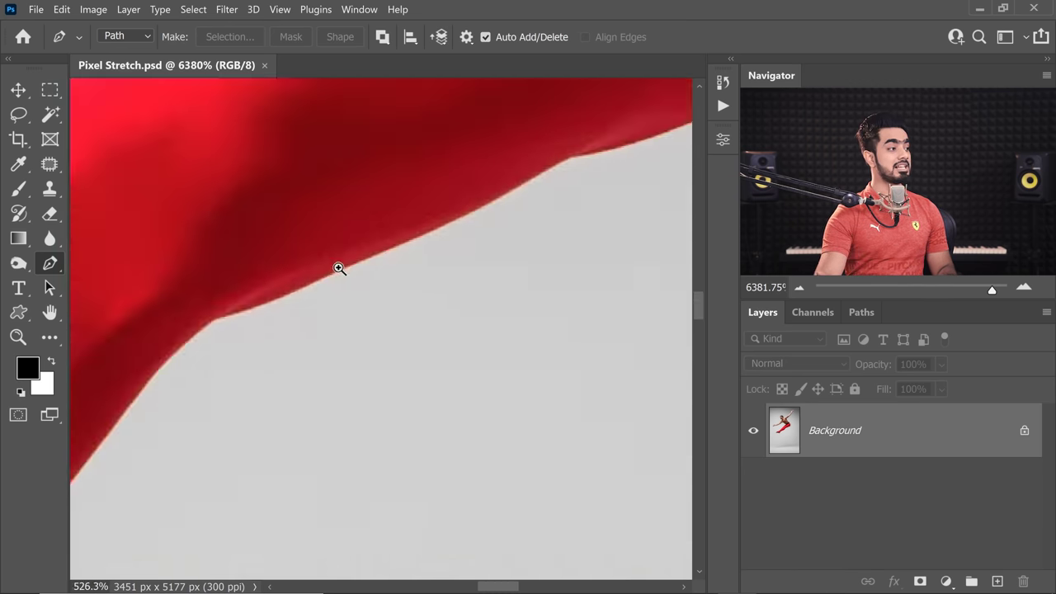
Step: Examine the fringe along the lower edge of the dancer's raised arm at pixel level
scroll(357, 297, up, 8)
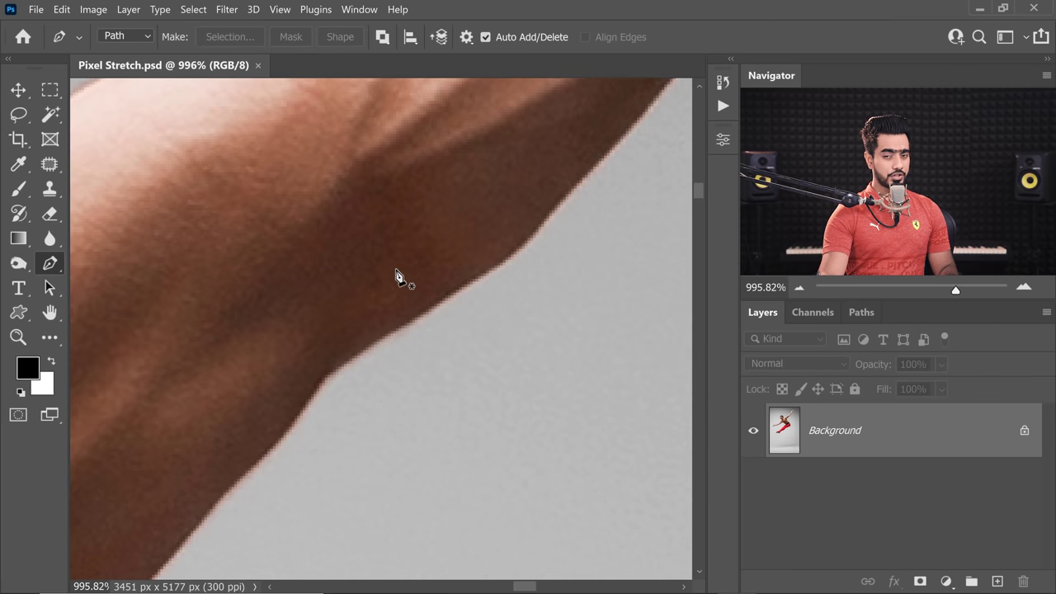
scroll(396, 277, up, 2)
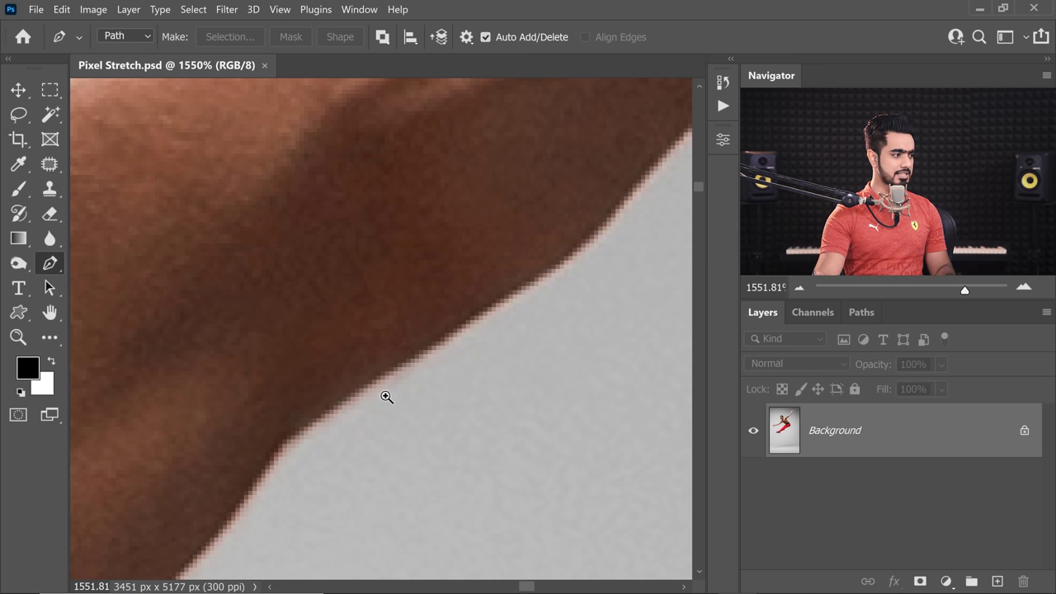
drag(387, 398, 438, 399)
drag(371, 416, 512, 249)
drag(289, 452, 372, 396)
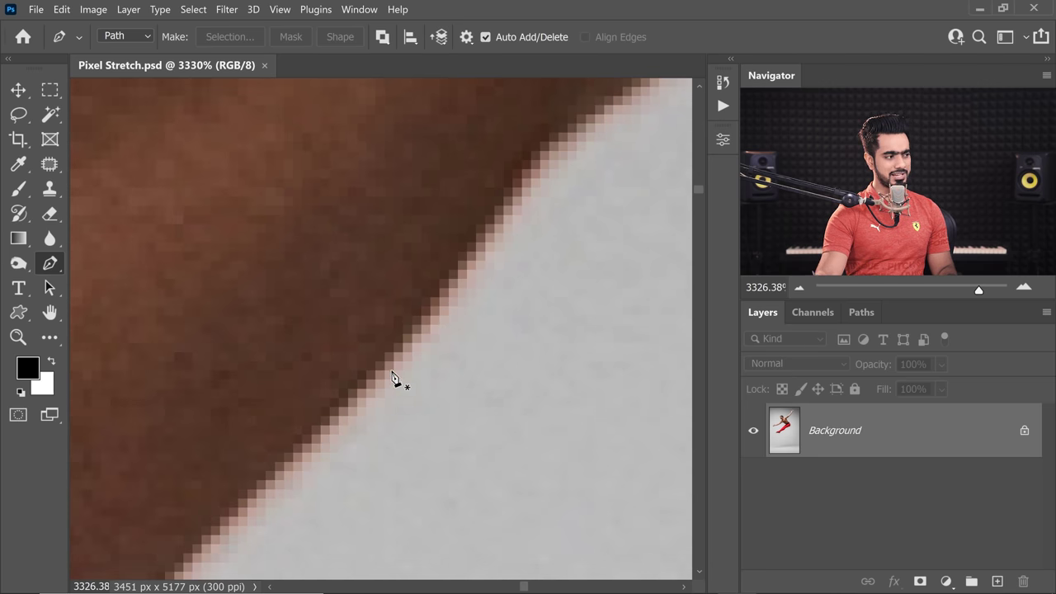
scroll(393, 378, up, 2)
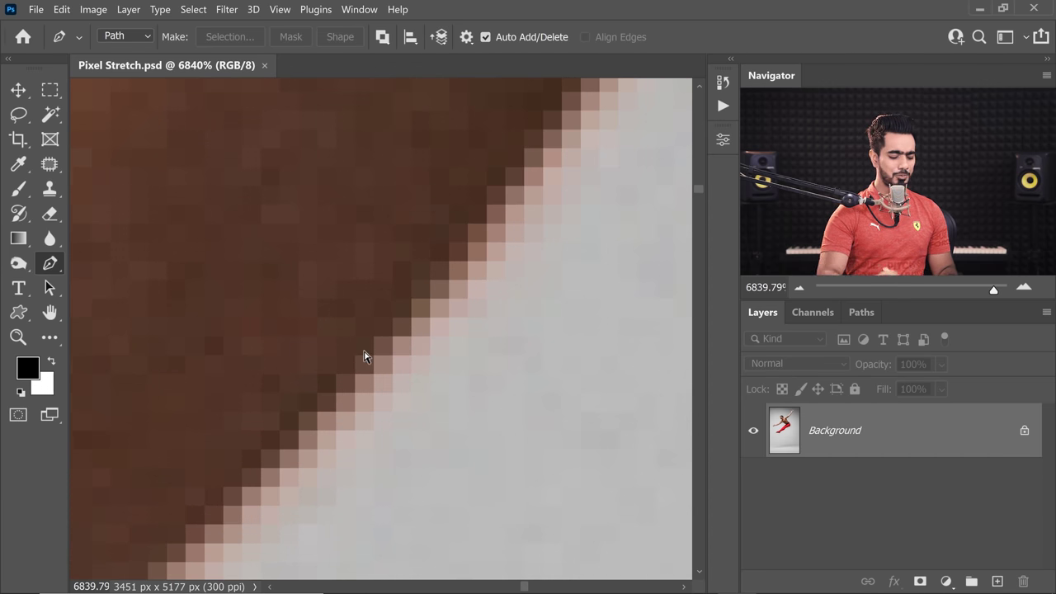
key(ctrl+0)
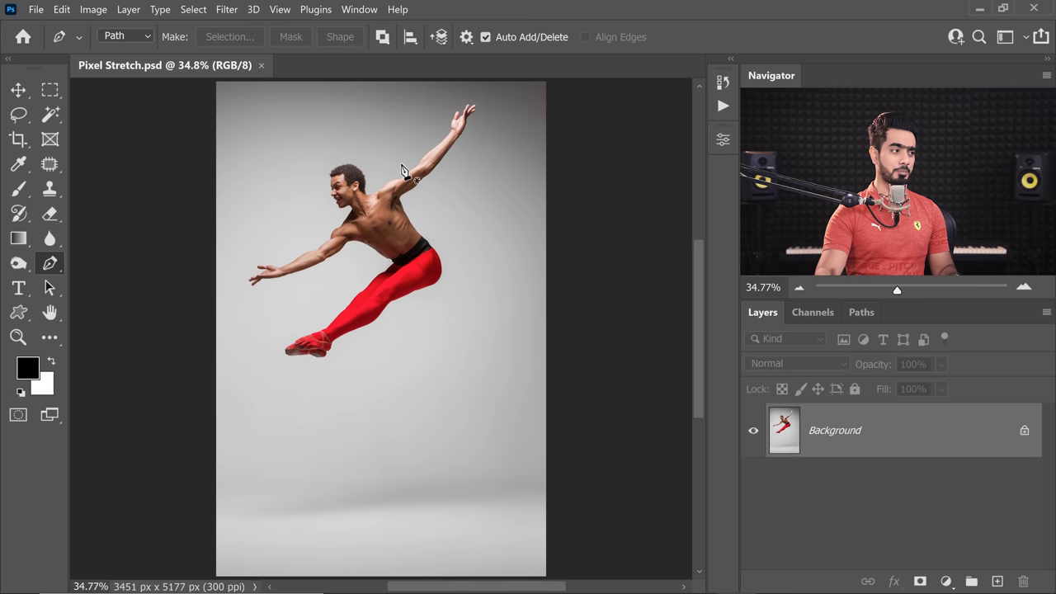
Step: Trace a short curved Pen path just inside the lower edge of the raised arm, avoiding the fringe
drag(458, 157, 425, 163)
drag(214, 339, 447, 289)
click(449, 276)
click(397, 345)
drag(438, 288, 456, 262)
drag(353, 414, 373, 422)
drag(410, 362, 523, 210)
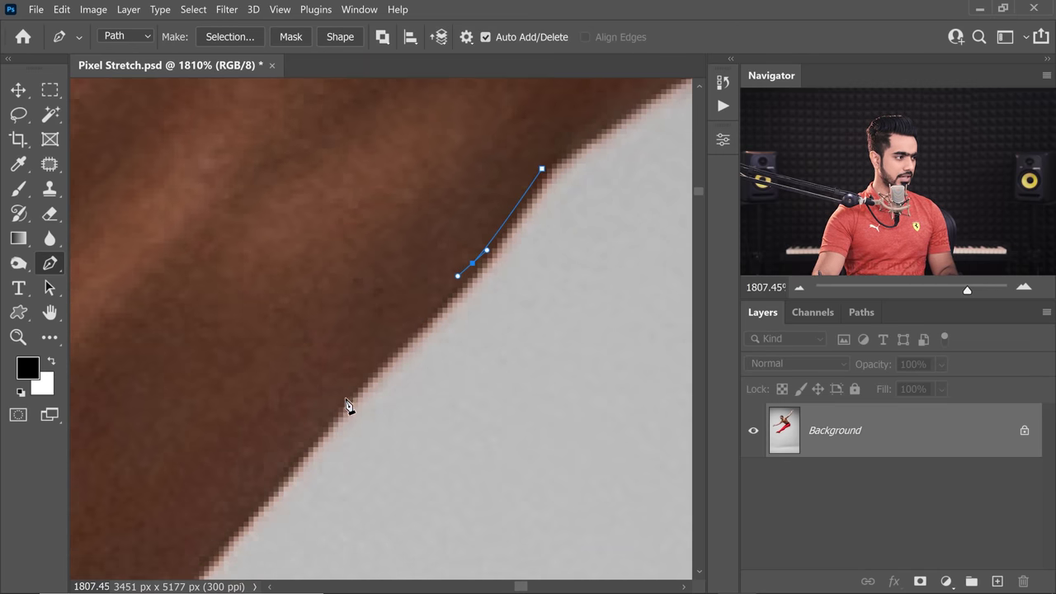
drag(336, 404, 332, 410)
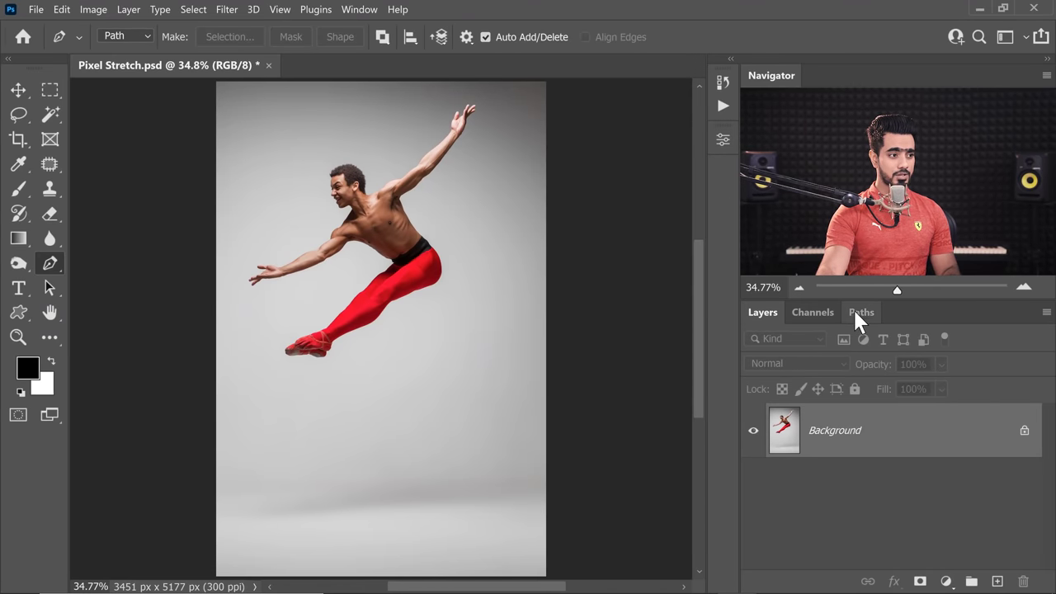
Step: Draw a closed five-point Pen path around the dancer's raised upper arm
scroll(389, 166, up, 5)
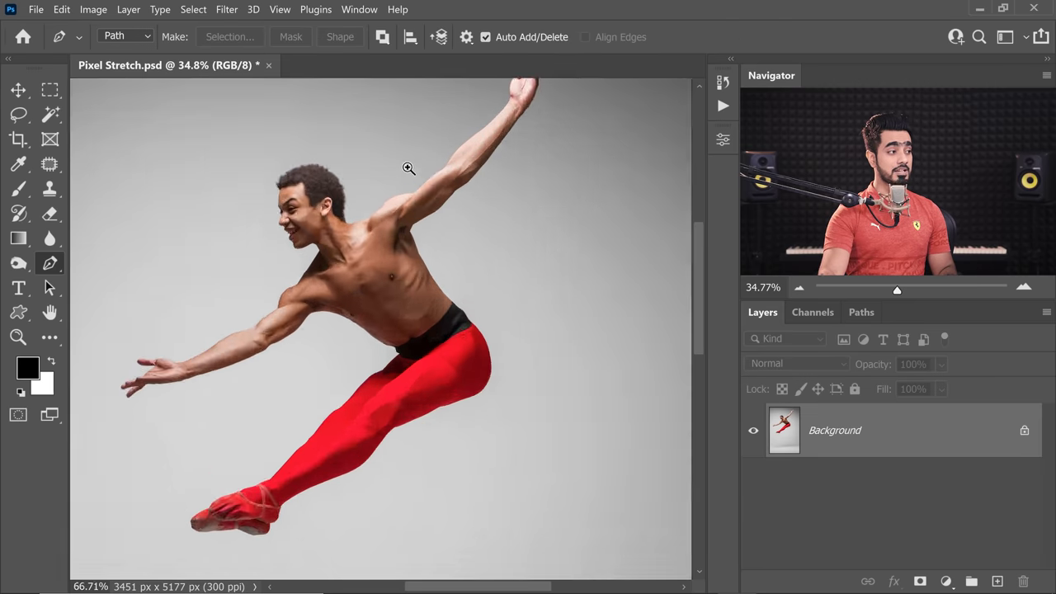
click(448, 183)
click(395, 237)
click(458, 259)
click(506, 242)
click(493, 188)
click(448, 184)
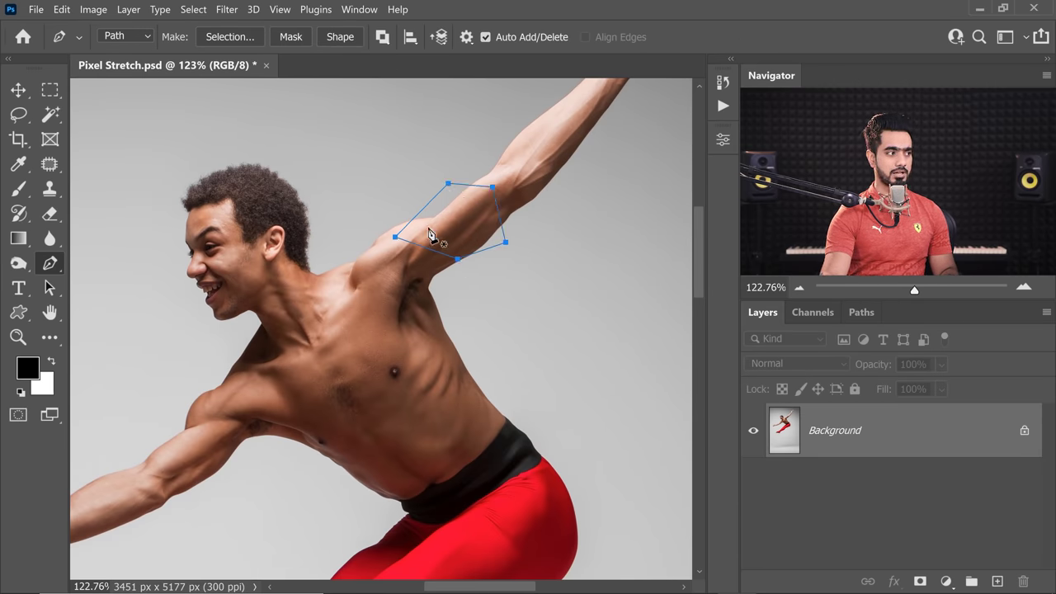
Step: Open the save prompt for the sample work path, cancel it, and delete that path
click(862, 313)
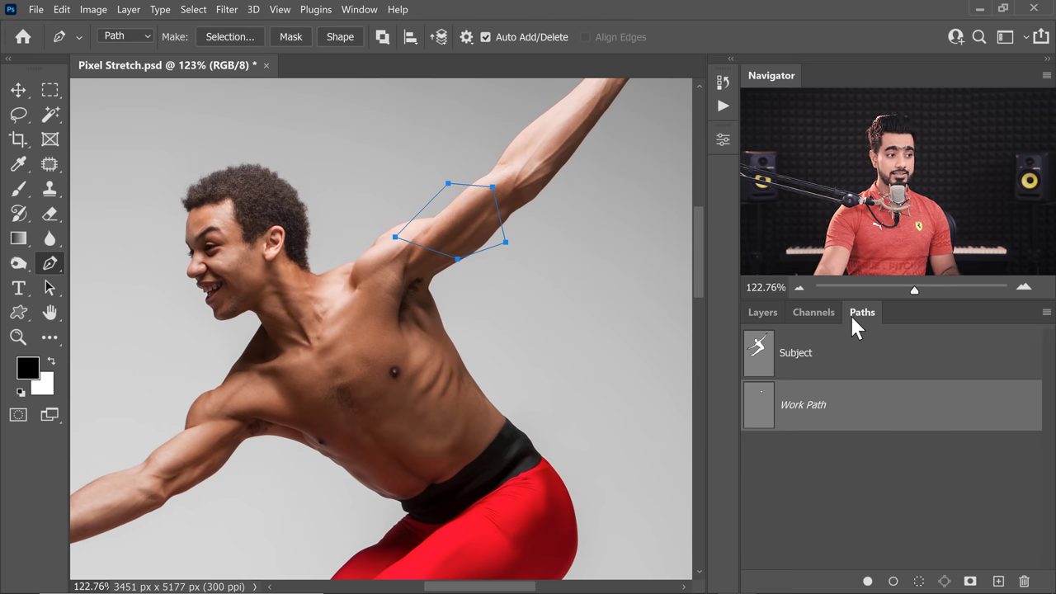
double_click(805, 409)
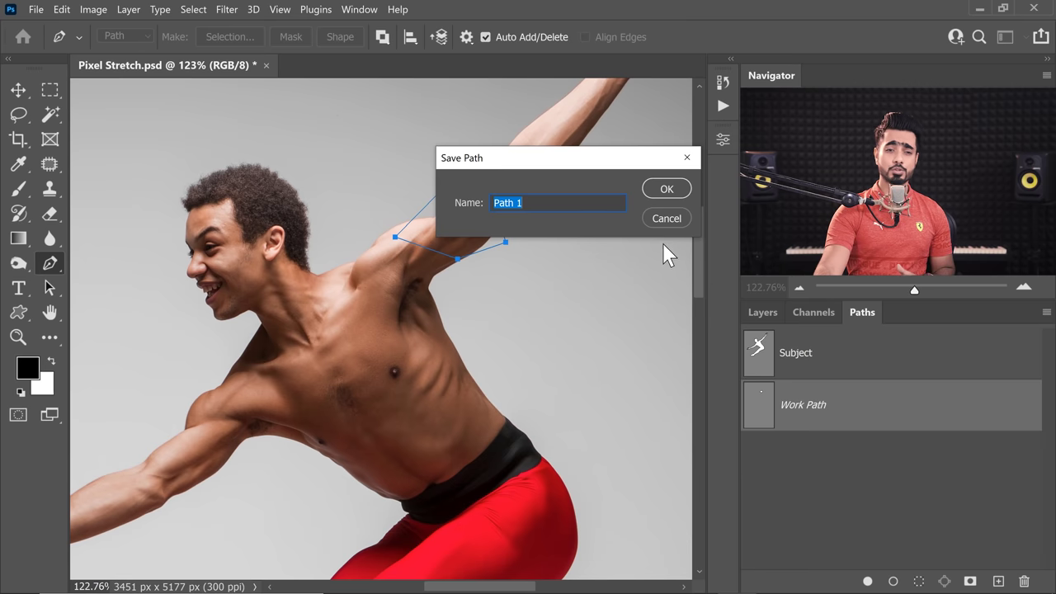
click(668, 219)
drag(910, 418, 1024, 581)
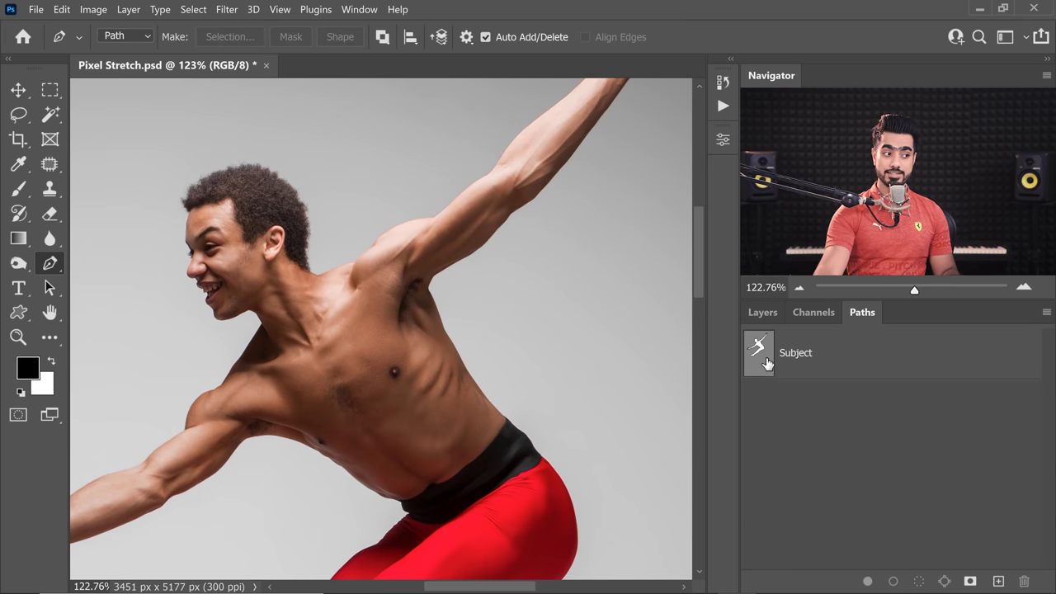
Step: Display the Subject path and inspect how closely it follows the outstretched arm and the hip
click(814, 361)
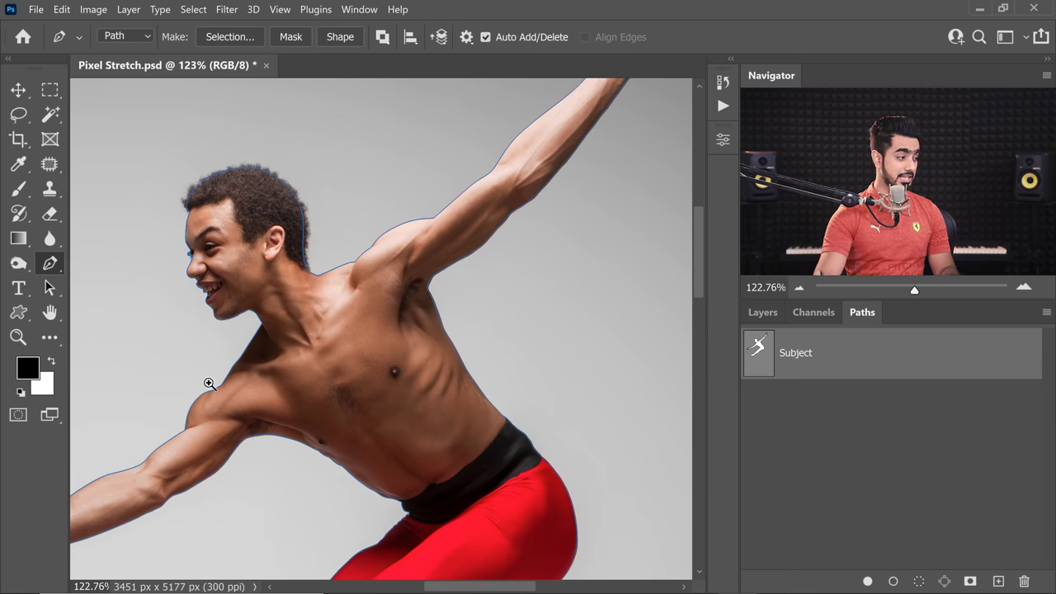
scroll(207, 382, up, 6)
drag(226, 436, 273, 358)
scroll(342, 356, up, 7)
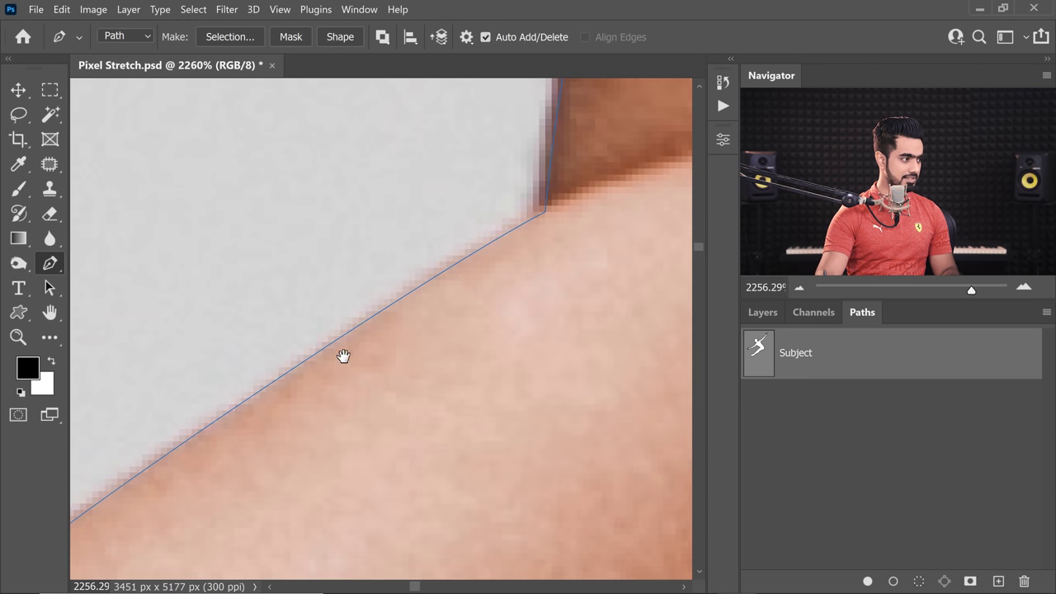
drag(556, 166, 301, 244)
scroll(418, 247, down, 15)
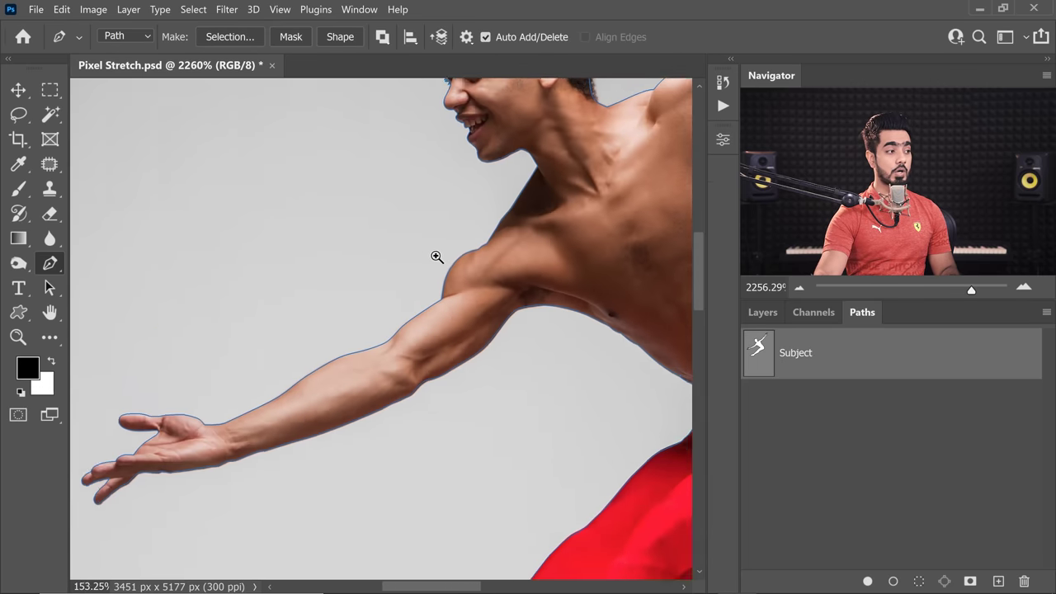
drag(620, 271, 583, 368)
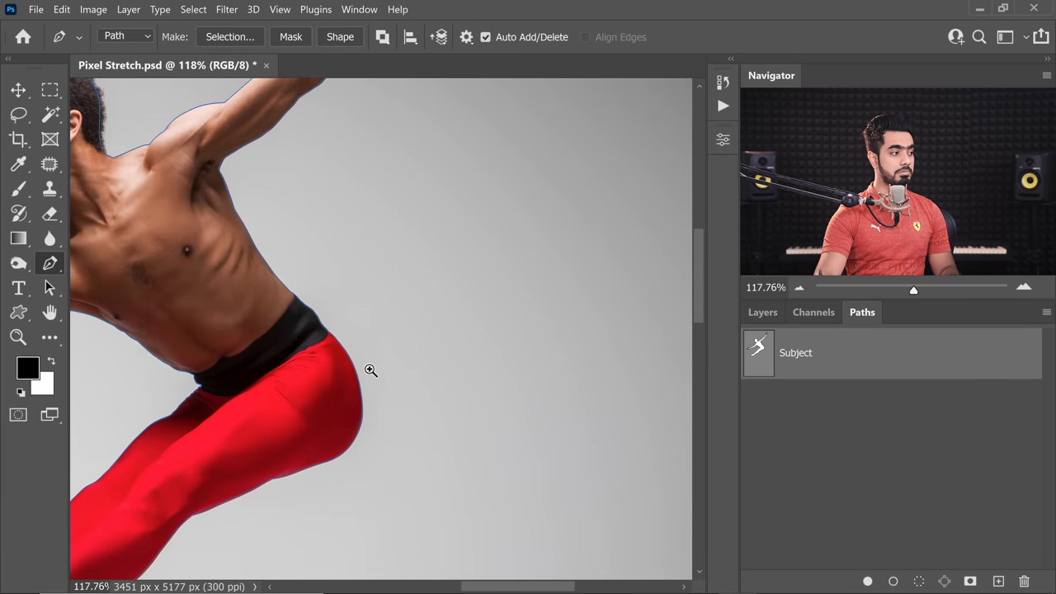
drag(368, 370, 413, 376)
scroll(412, 376, up, 2)
scroll(339, 259, down, 6)
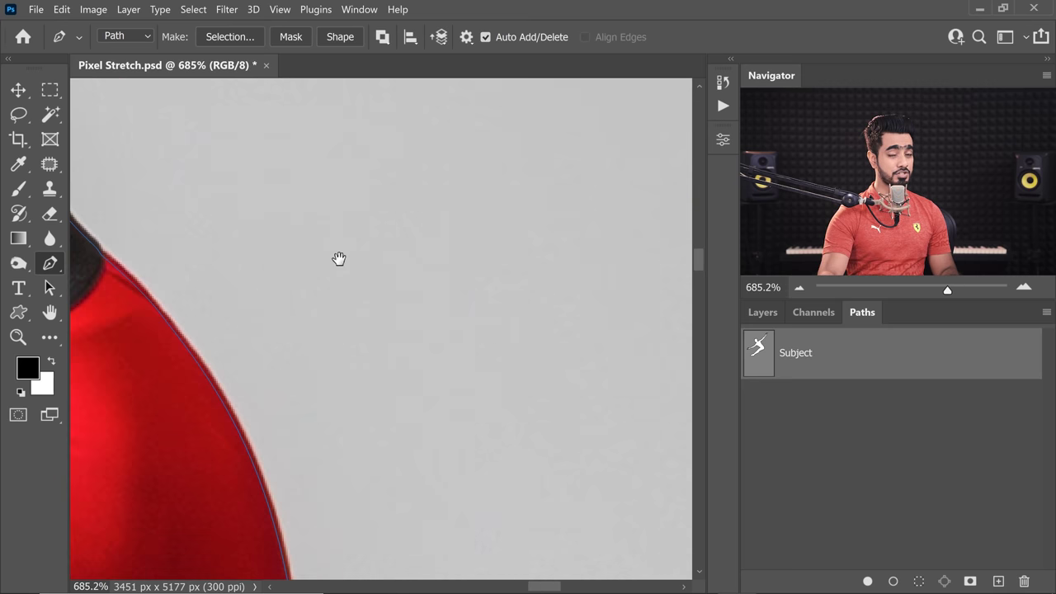
key(ctrl+0)
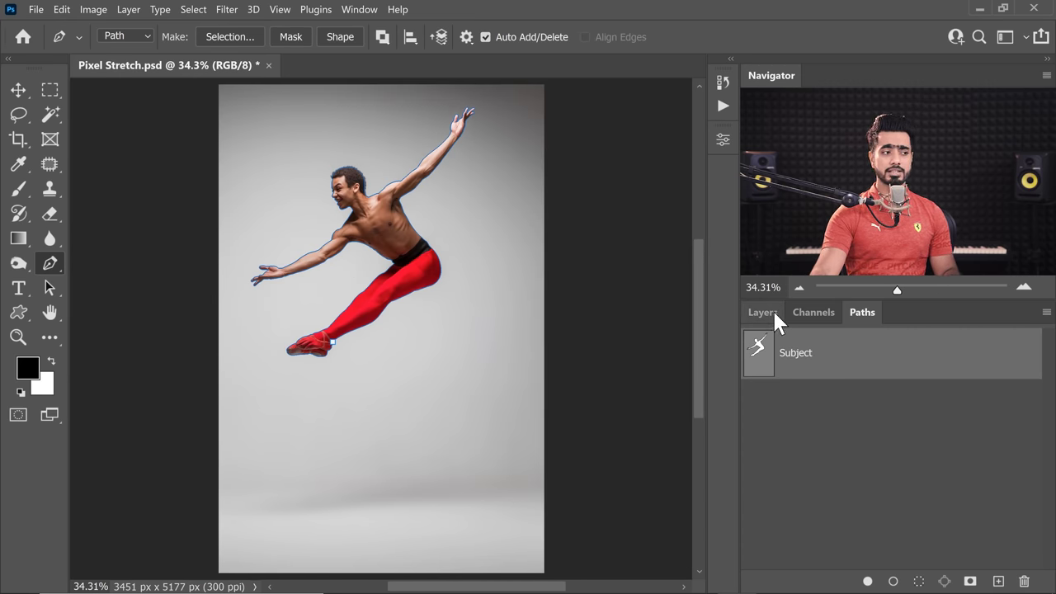
Step: Convert the Subject path into a selection and check its outline around the dancer's hair
ctrl+click(761, 360)
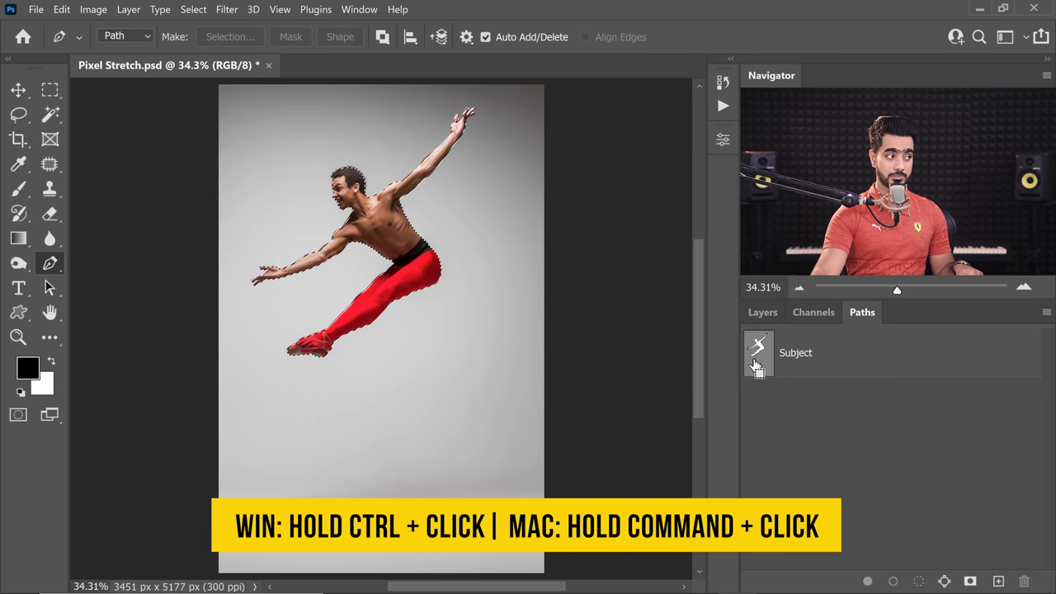
click(828, 358)
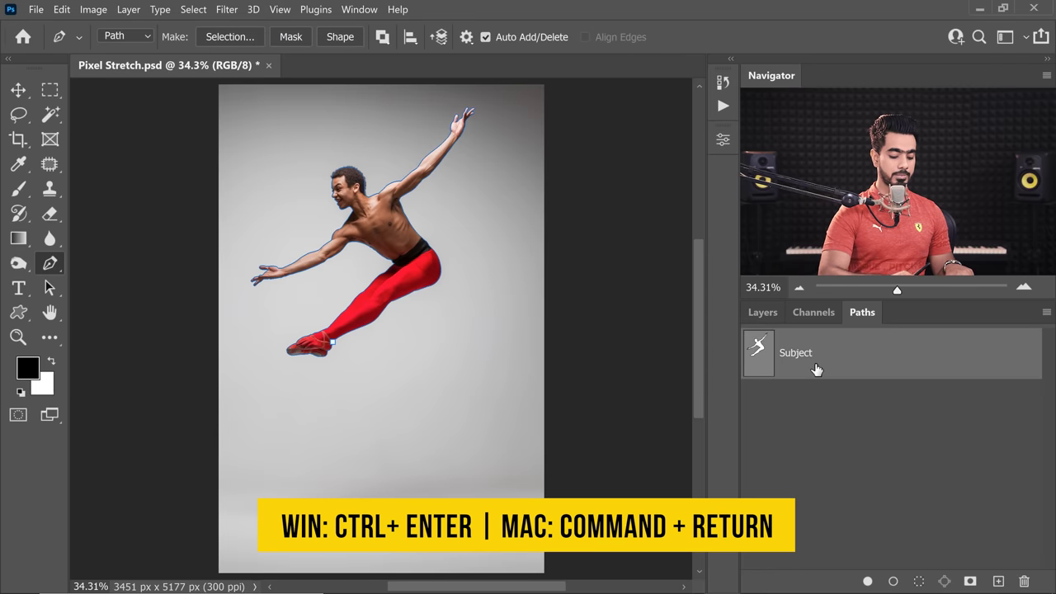
key(ctrl+Return)
drag(339, 167, 394, 172)
drag(366, 225, 301, 276)
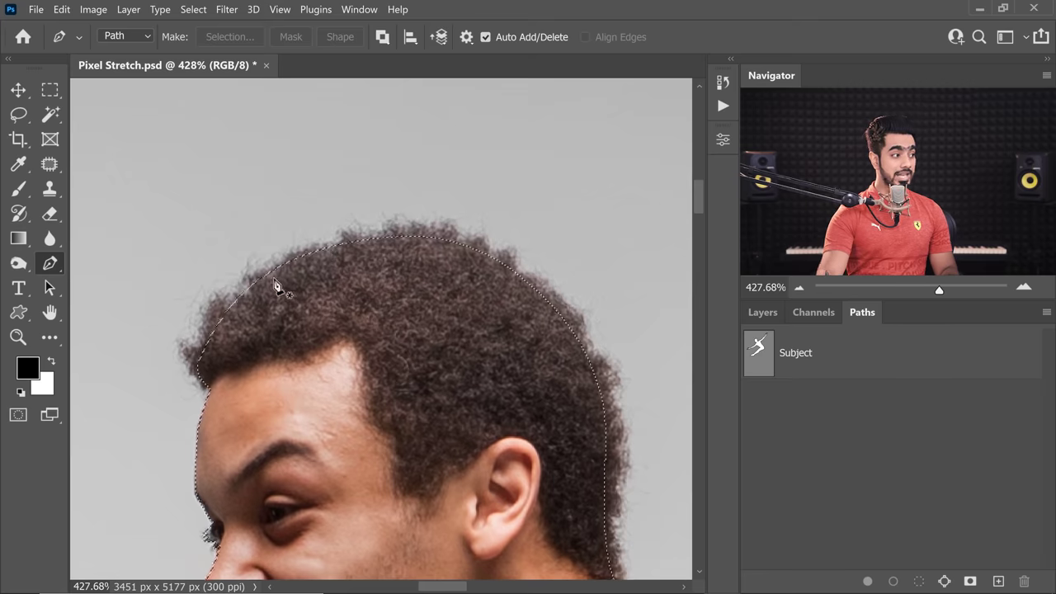
drag(472, 234, 488, 236)
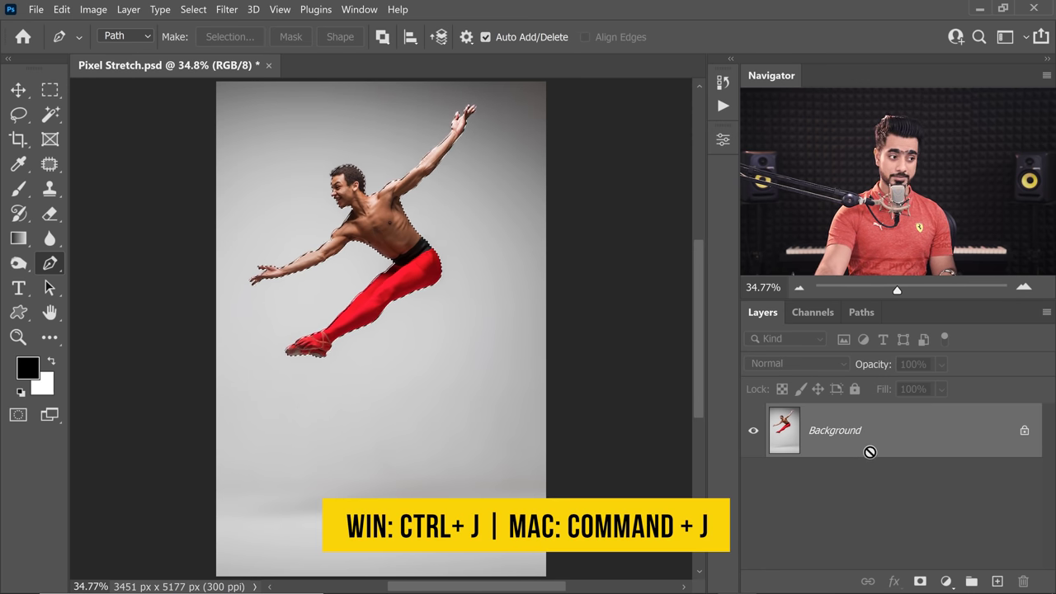
Step: Copy the selected dancer onto two new layers and rename the lower one Reserve
key(ctrl+j)
key(ctrl+j)
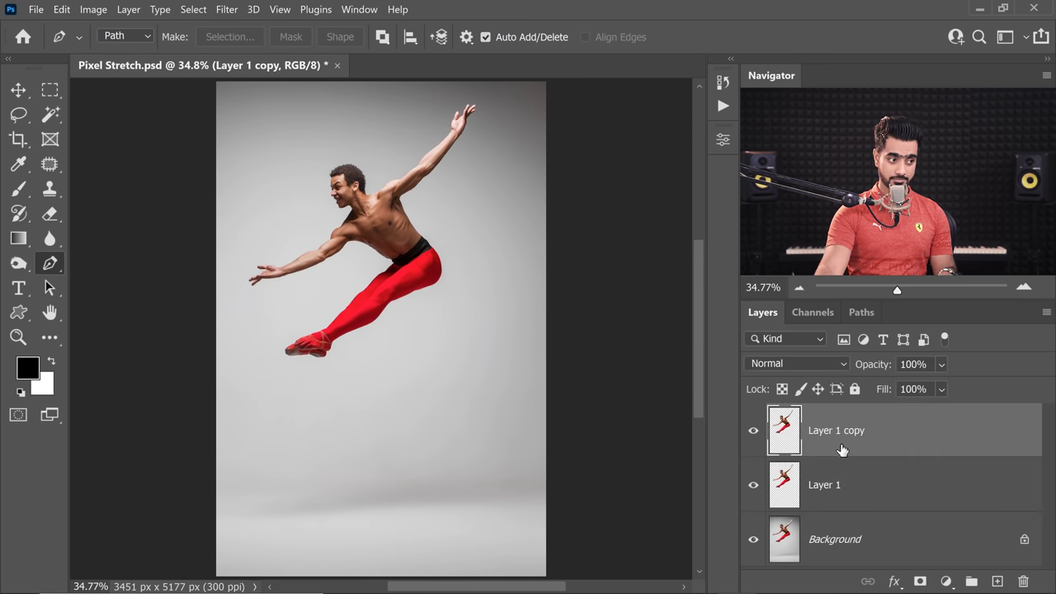
double_click(825, 488)
text(Rese)
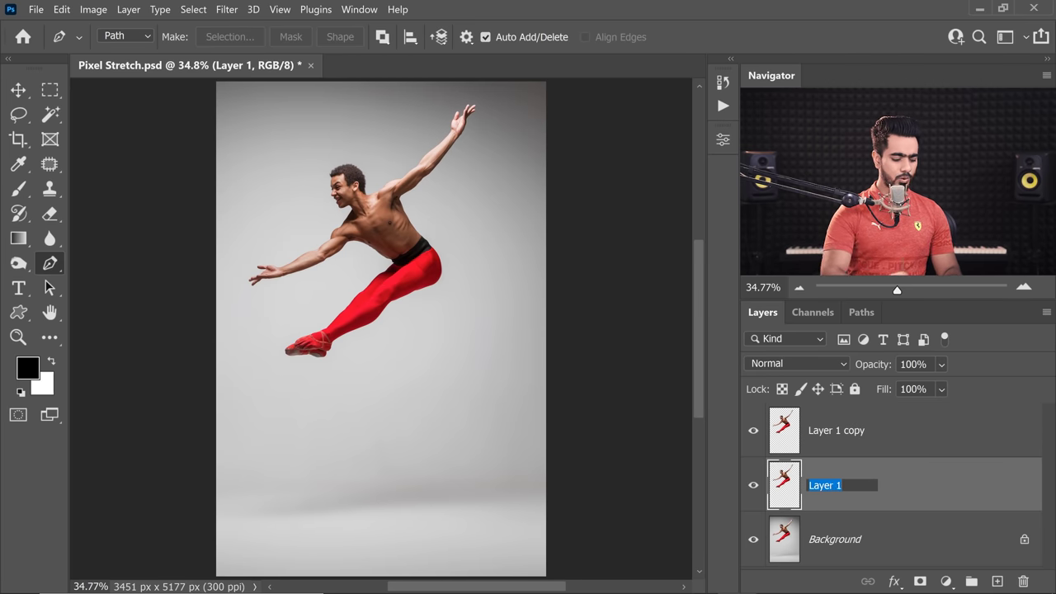
text(rve)
key(Return)
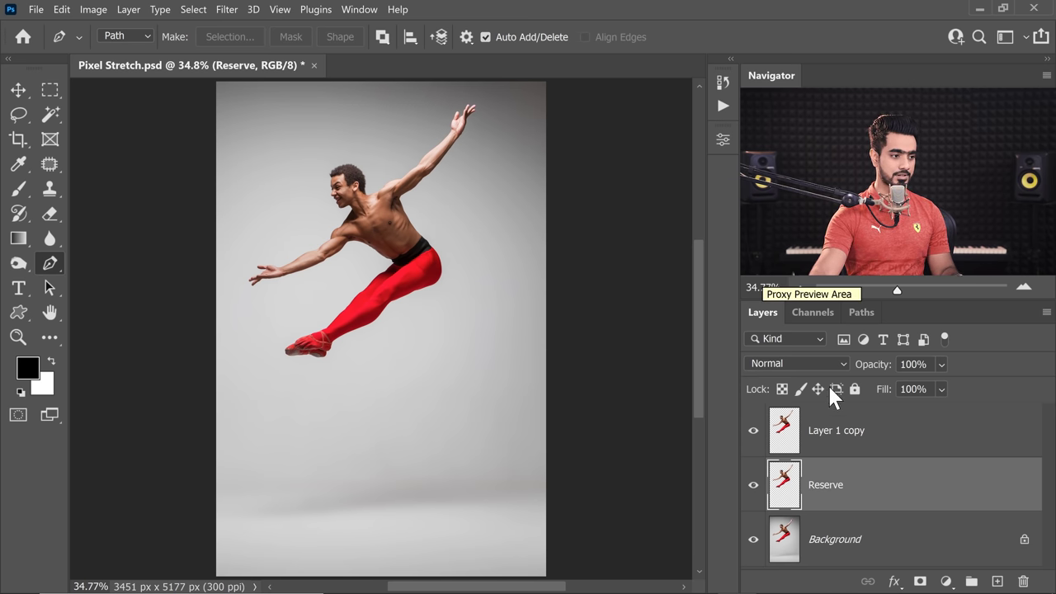
Step: Rename the upper dancer layer Stretch
double_click(837, 432)
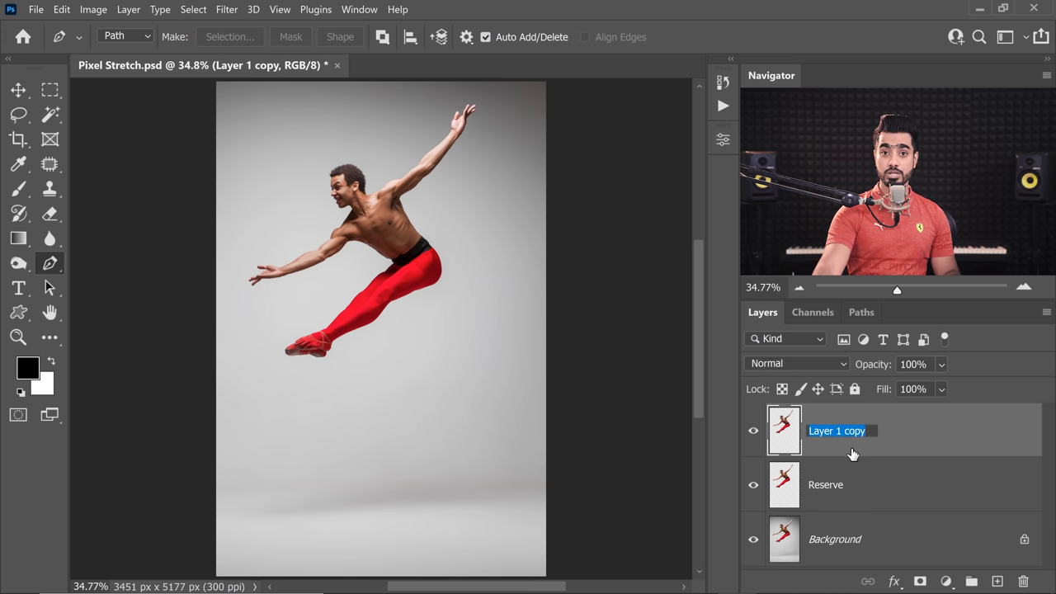
text(Stretch)
key(Return)
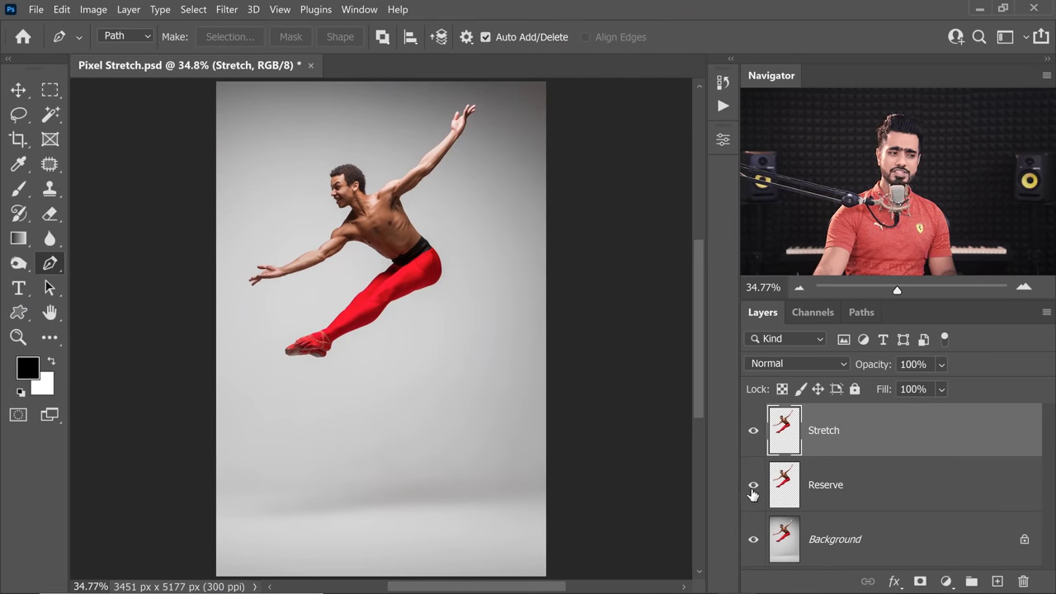
Step: Hide the Reserve layer and display the available actions, including the Pixel Stretching set
click(752, 487)
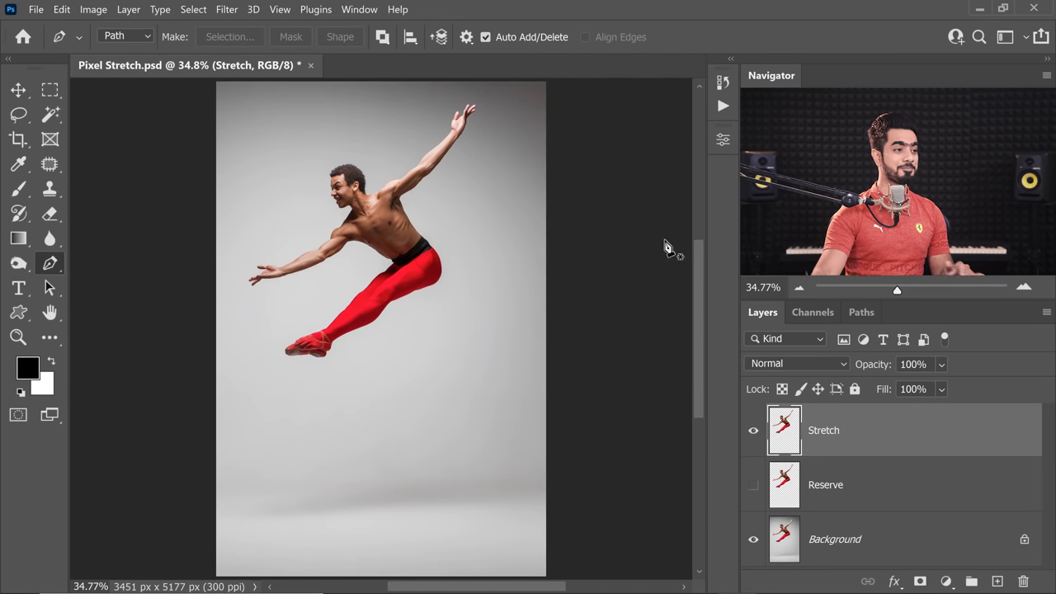
click(723, 108)
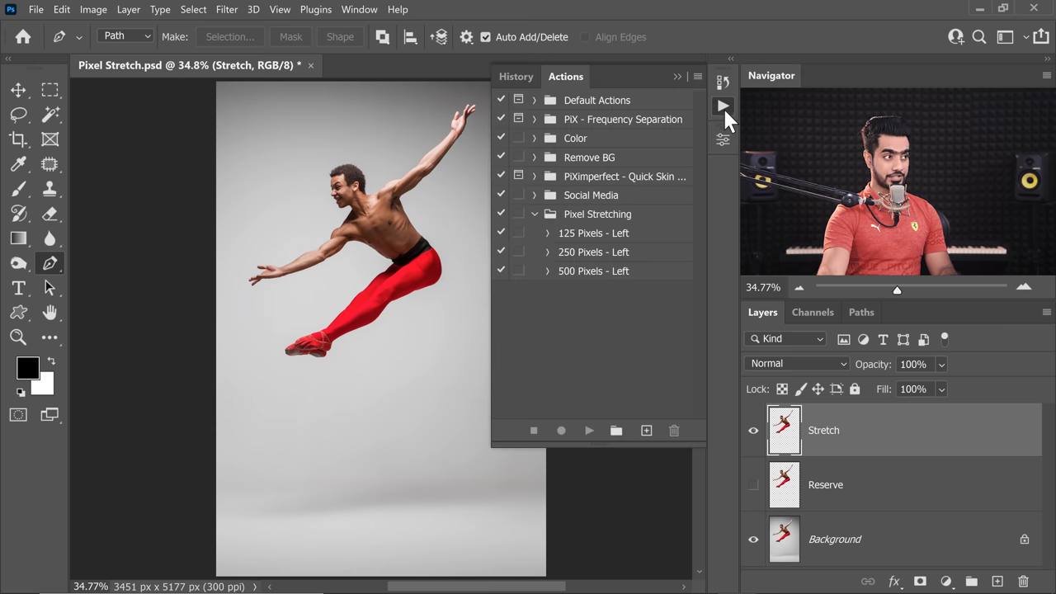
click(722, 107)
click(358, 9)
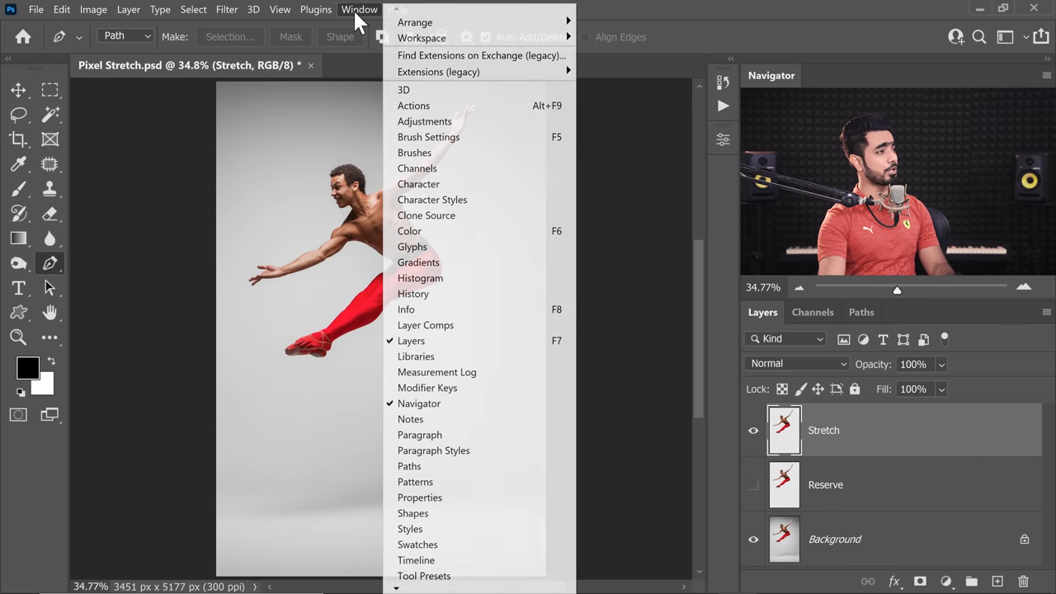
click(413, 105)
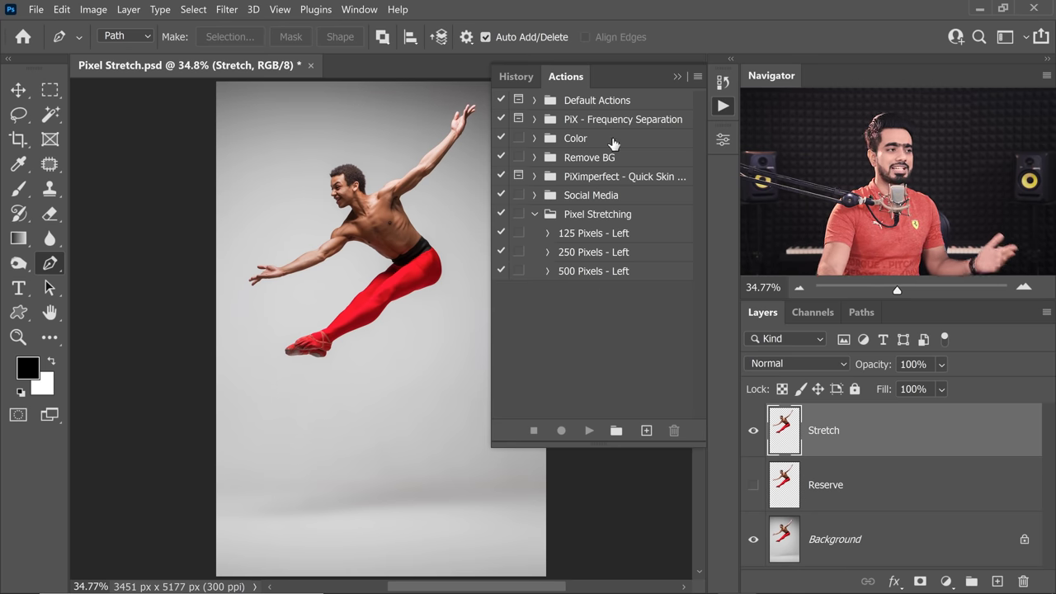
click(679, 76)
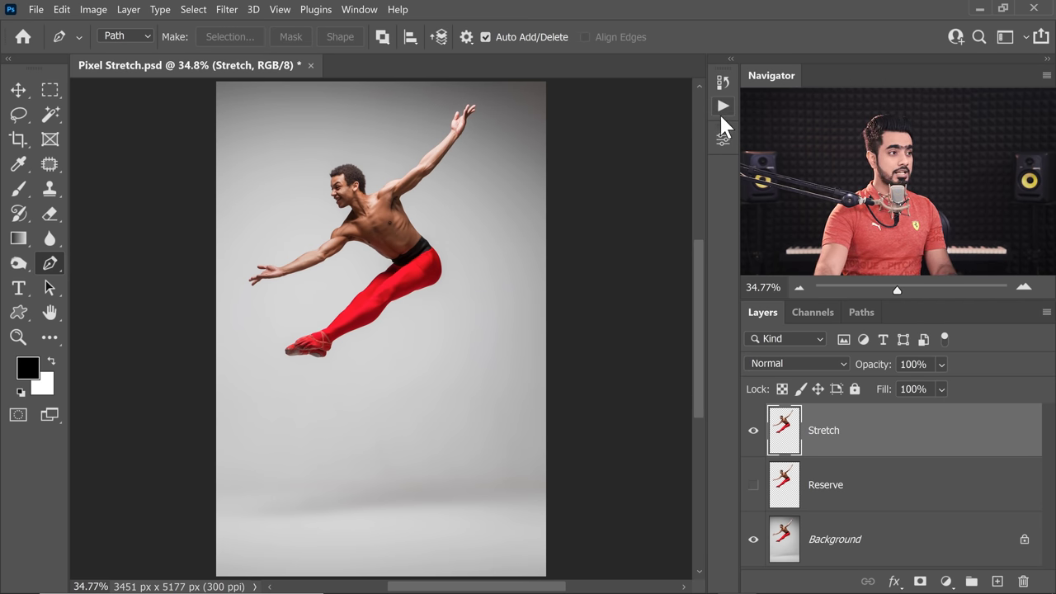
Step: Run the 125 Pixels - Left action from the Pixel Stretching set on the Stretch layer
click(720, 113)
click(579, 240)
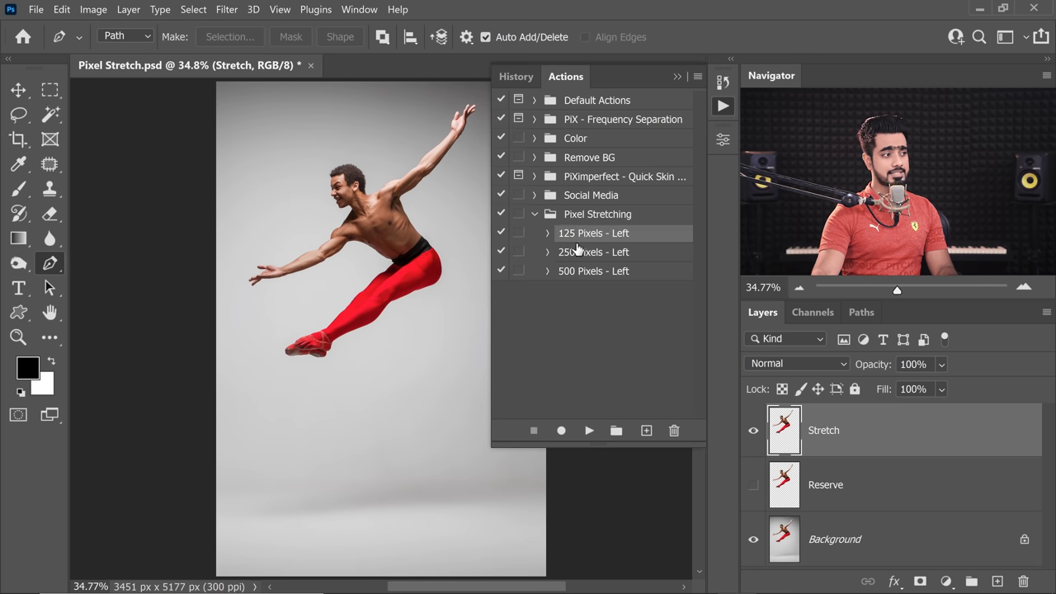
click(588, 432)
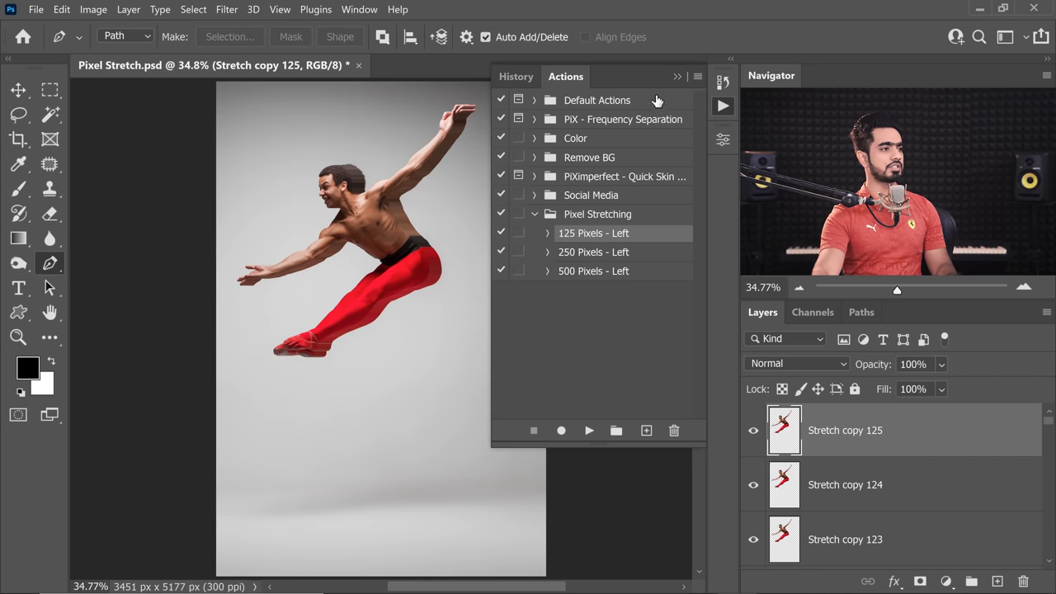
Step: Examine the stretched pixels along the dancer's raised arm, torso and waist up close
click(677, 76)
scroll(419, 233, up, 1)
drag(420, 233, 453, 232)
drag(306, 153, 326, 435)
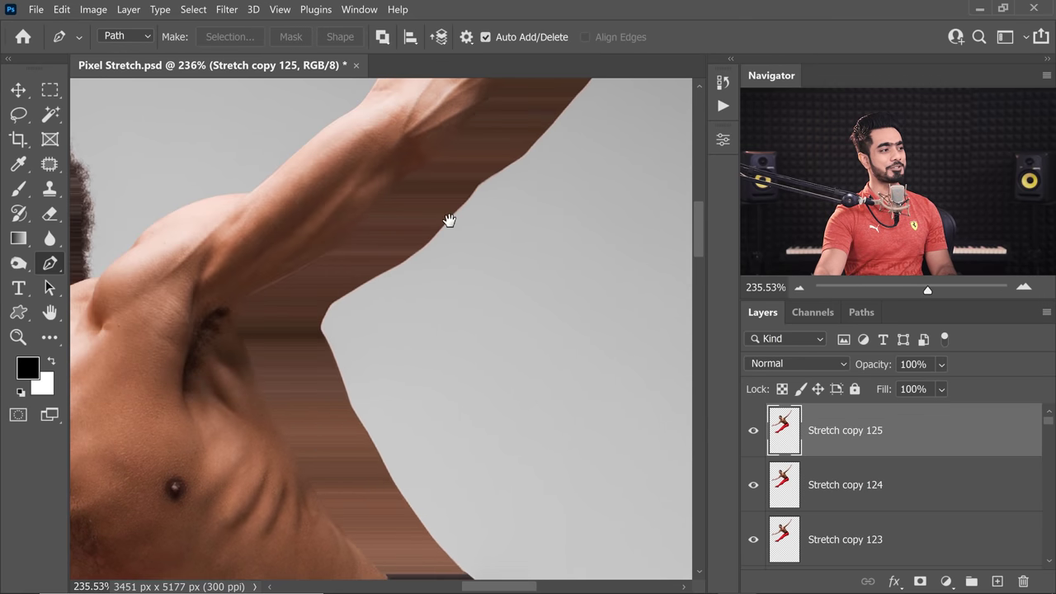
drag(448, 219, 371, 283)
drag(446, 219, 423, 262)
drag(532, 272, 478, 285)
drag(458, 364, 445, 344)
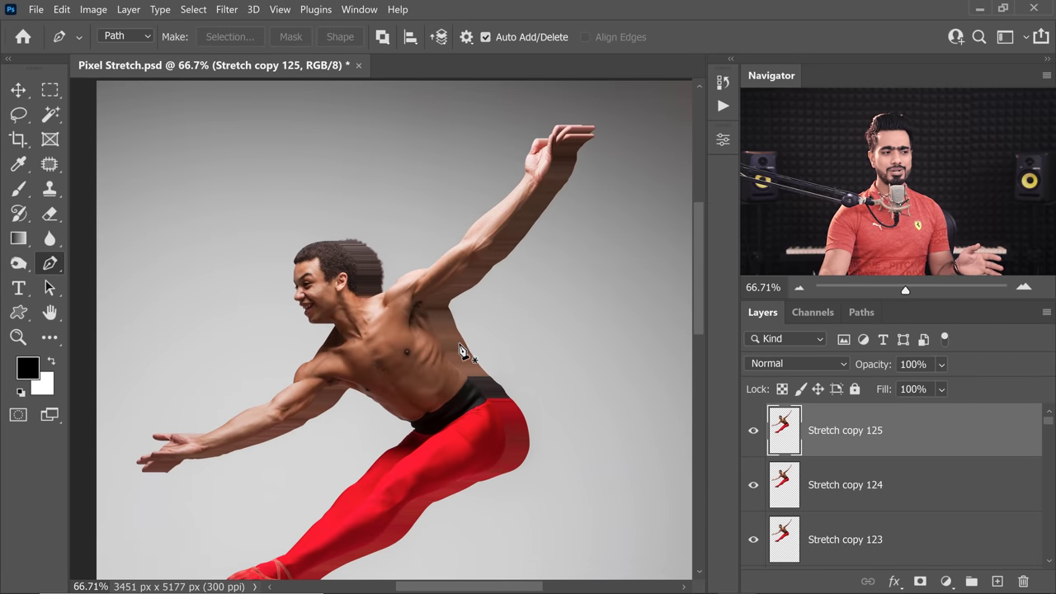
Step: Delete all the Stretch copy layers, keeping the original Stretch layer
drag(1049, 433, 1038, 564)
shift+click(897, 462)
drag(947, 477, 1023, 582)
drag(983, 434, 1025, 582)
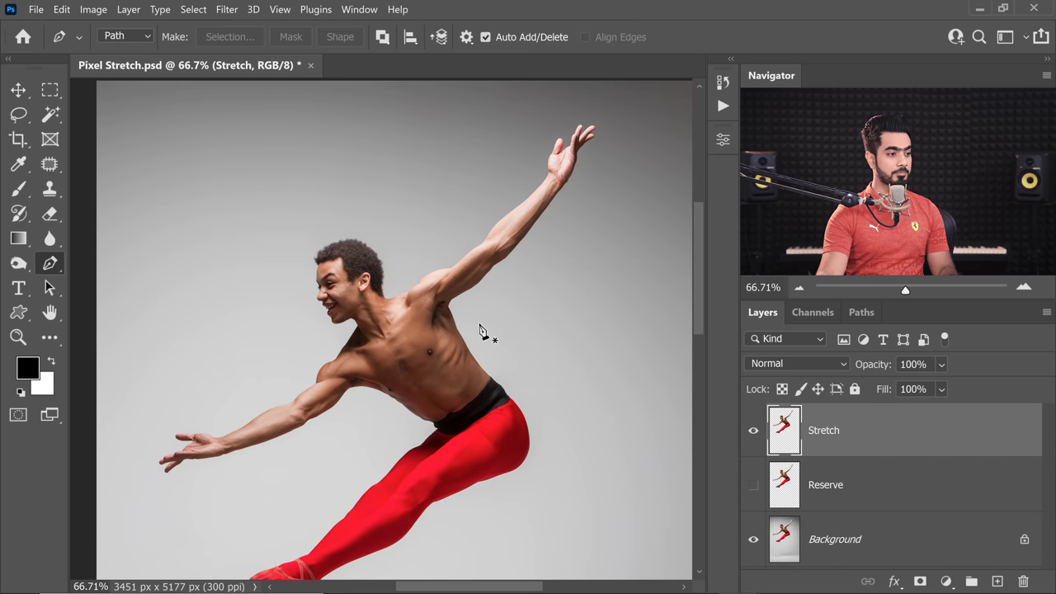
Step: Duplicate the Stretch layer and activate the Move tool, with the raised hand's edge in close view
drag(448, 293, 495, 344)
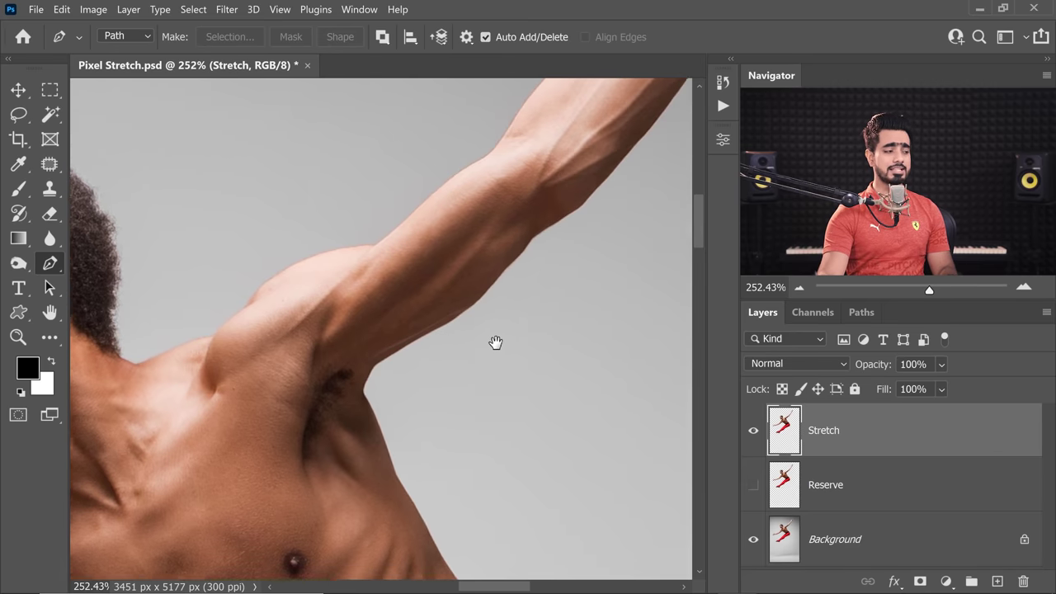
drag(380, 369, 425, 378)
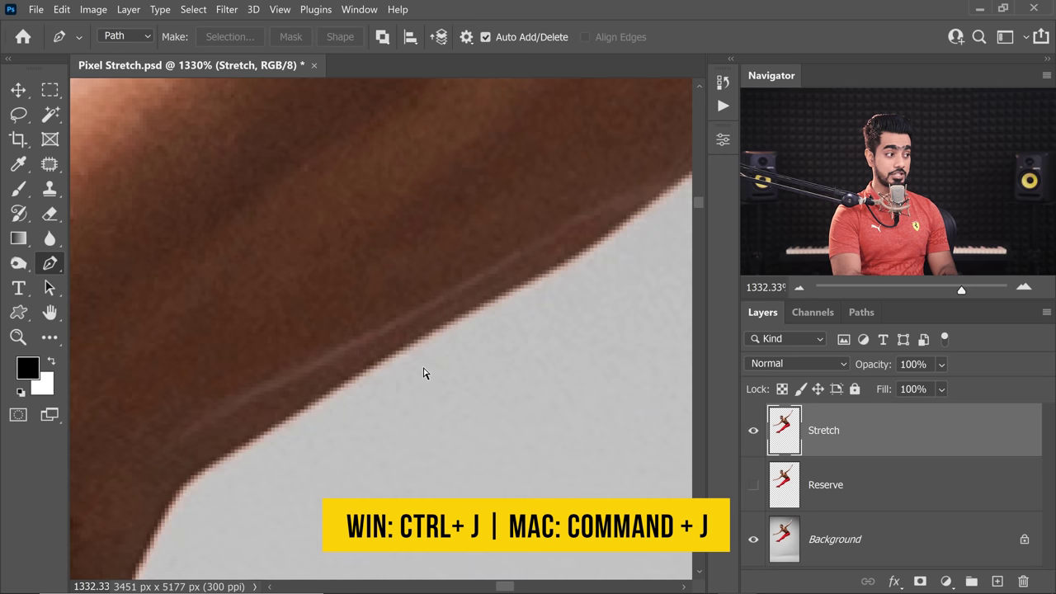
key(ctrl+j)
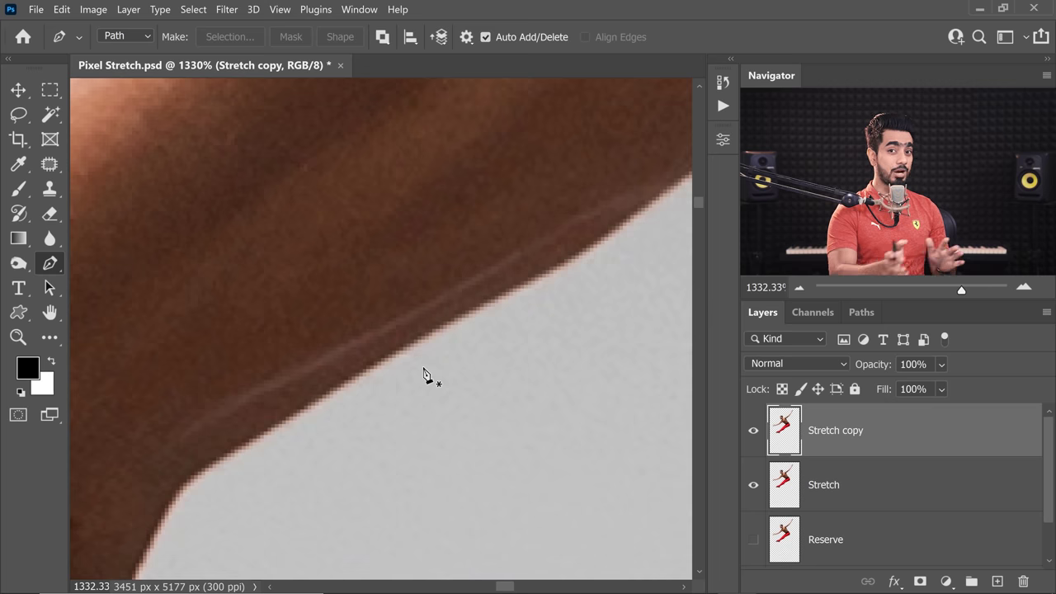
click(20, 89)
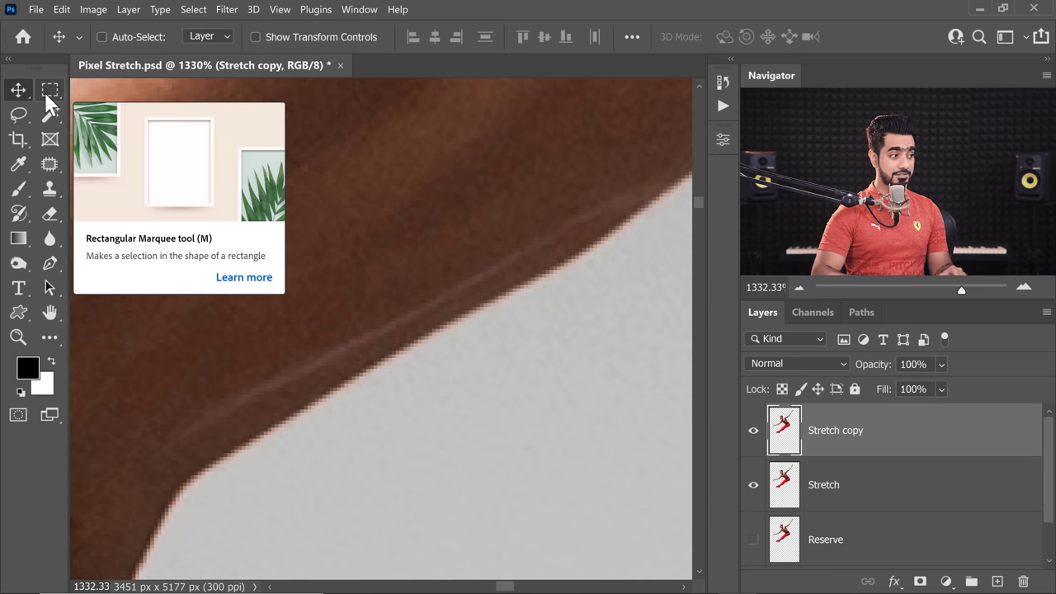
drag(545, 272, 423, 305)
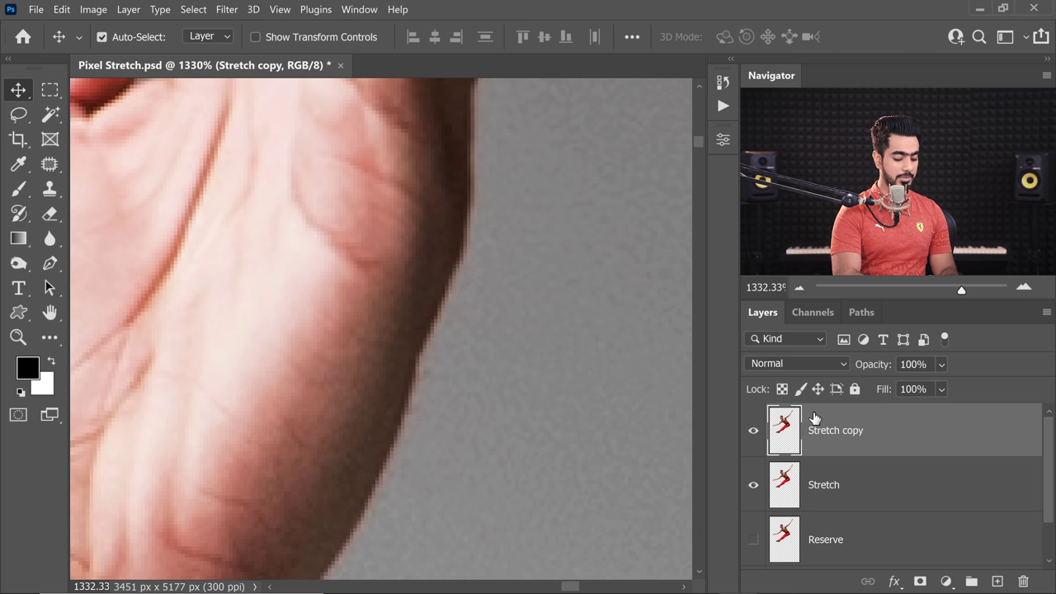
Step: Duplicate the topmost Stretch copy repeatedly up to Stretch copy 8, nudging each new copy one pixel to the left
key(ctrl+j)
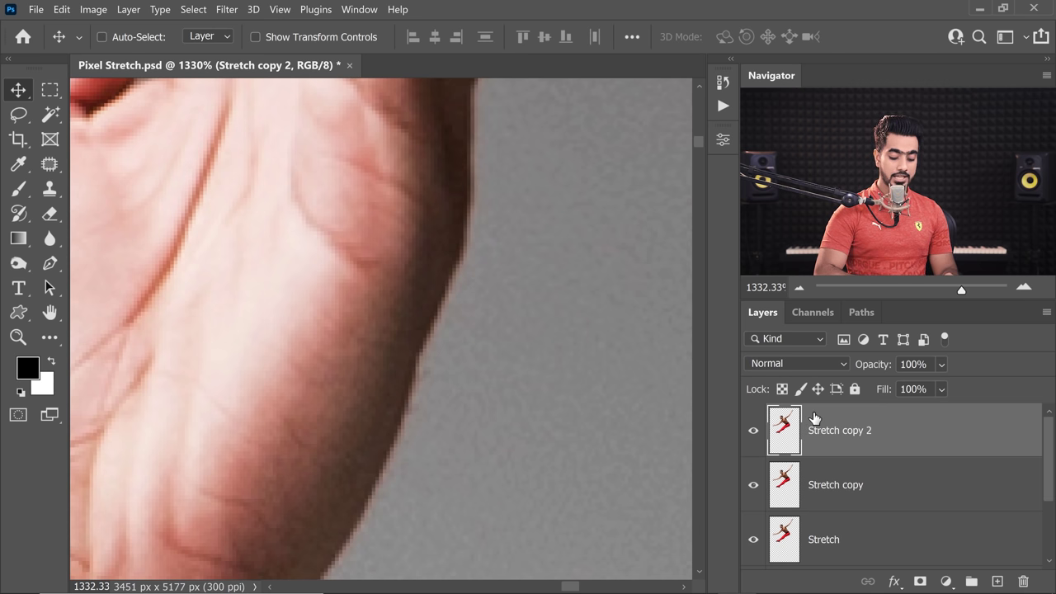
key(Left)
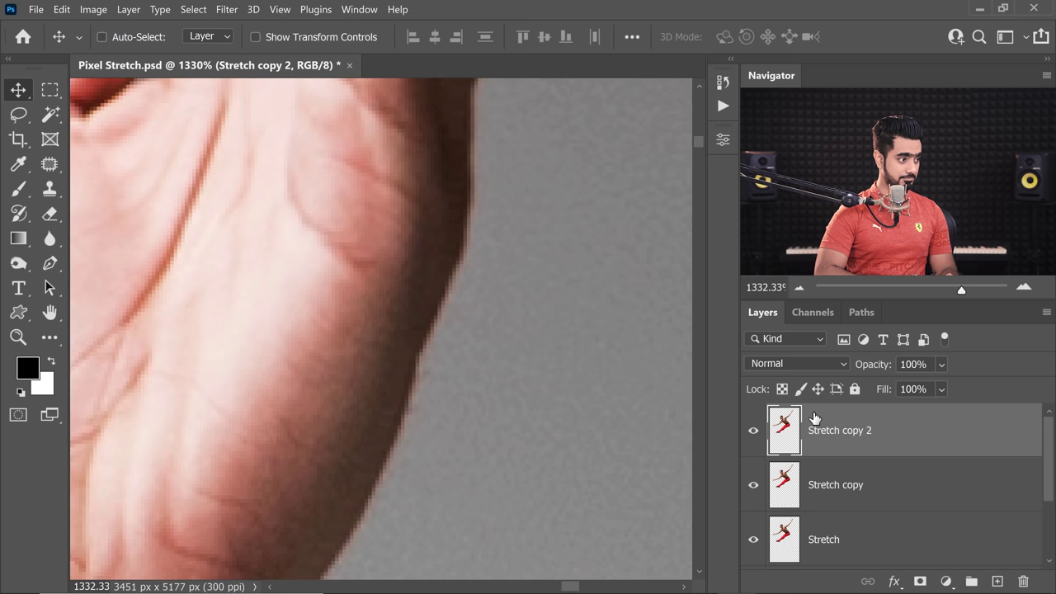
key(ctrl+j)
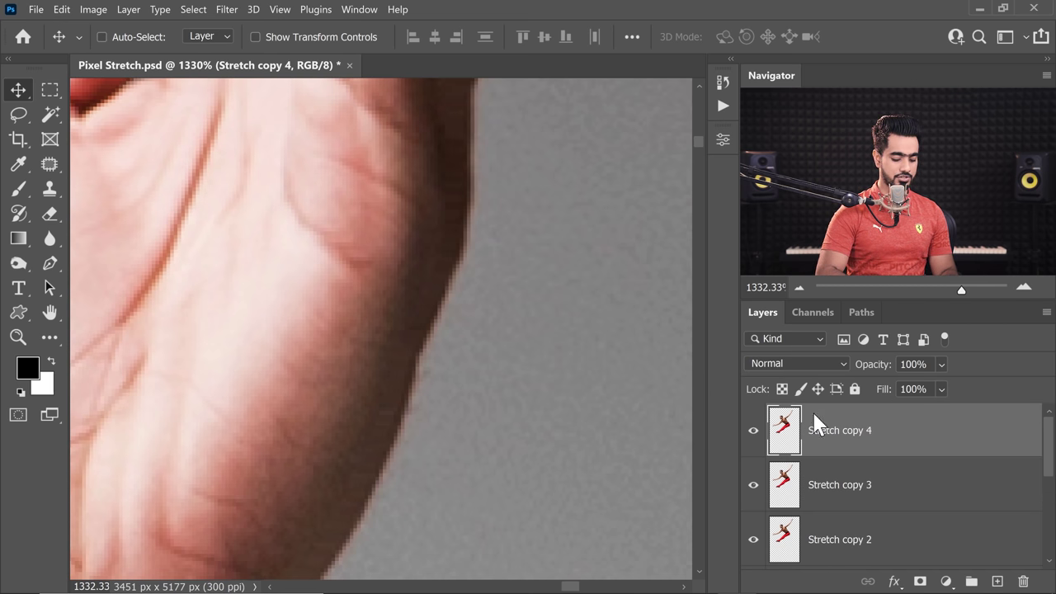
key(ctrl+j)
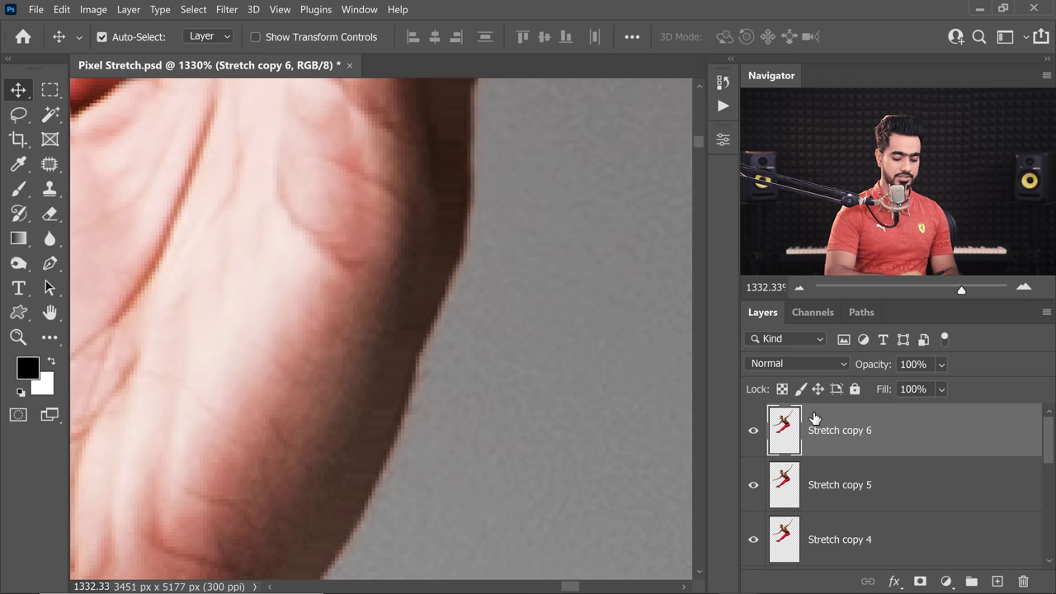
key(ctrl+j)
key(Left)
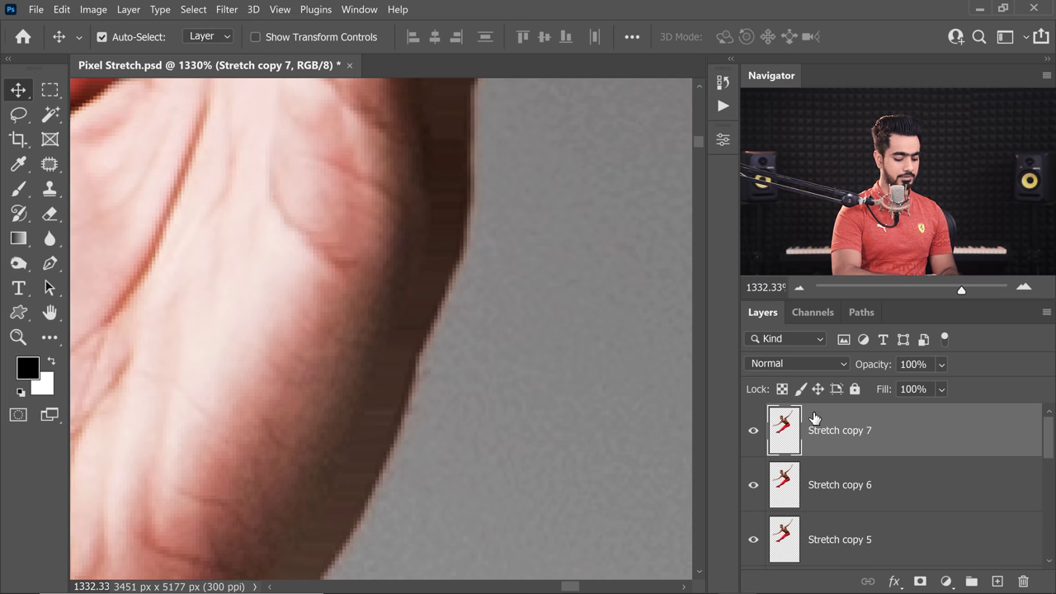
key(Left)
Step: Examine the manually stretched edge from the hand down to the waistband, and compare it with the whole figure
drag(397, 417, 337, 430)
drag(337, 430, 395, 212)
drag(218, 436, 319, 366)
drag(257, 487, 339, 245)
drag(369, 524, 368, 412)
scroll(376, 270, up, 12)
scroll(239, 338, up, 4)
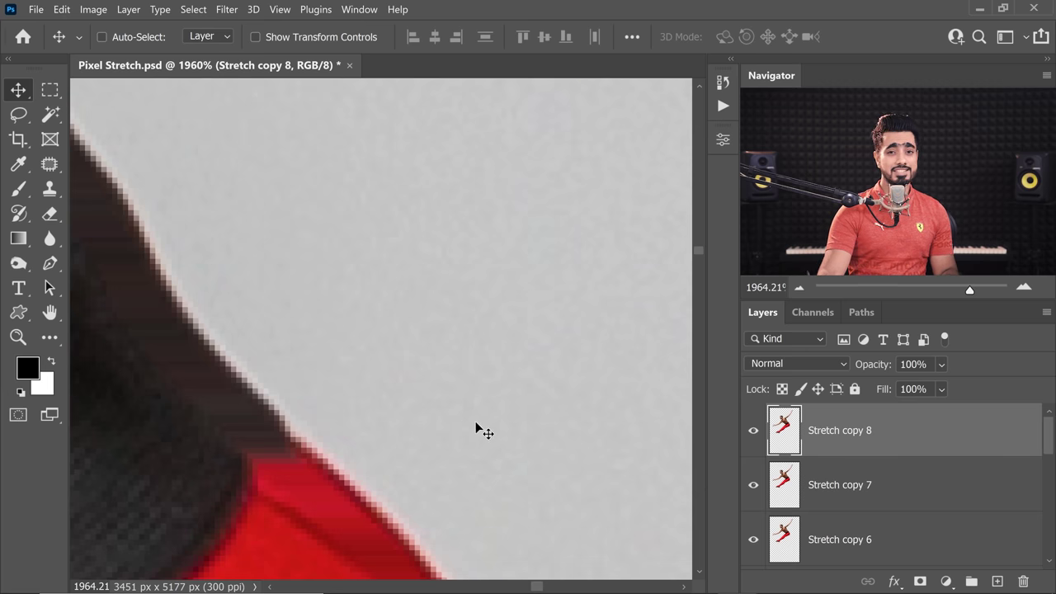
scroll(507, 402, down, 15)
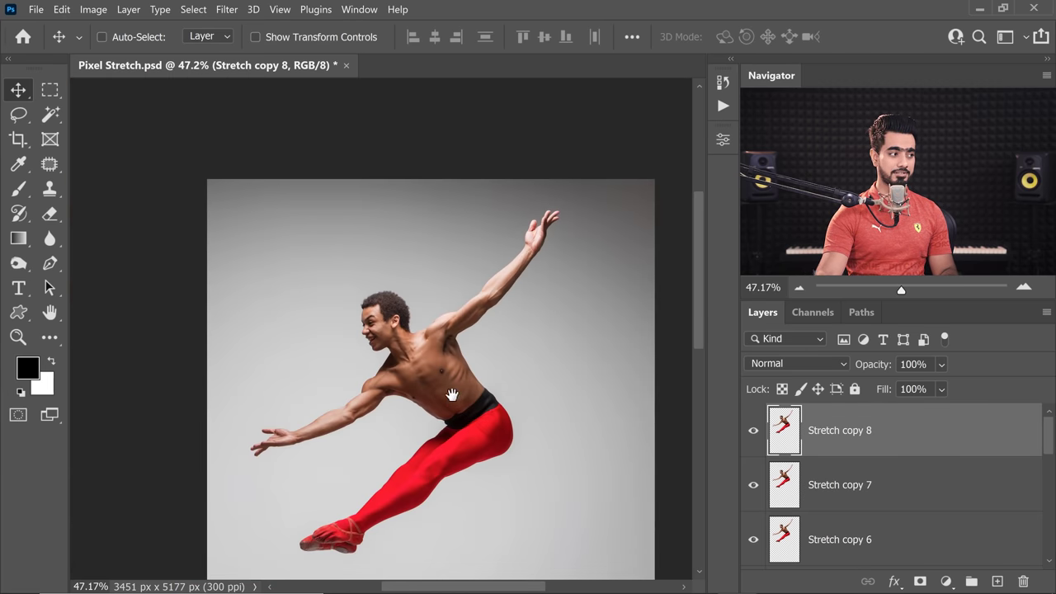
scroll(531, 359, up, 2)
Step: Review the 250 Pixels - Left and 500 Pixels - Left actions in the Pixel Stretching set, and clear the action selection
click(723, 107)
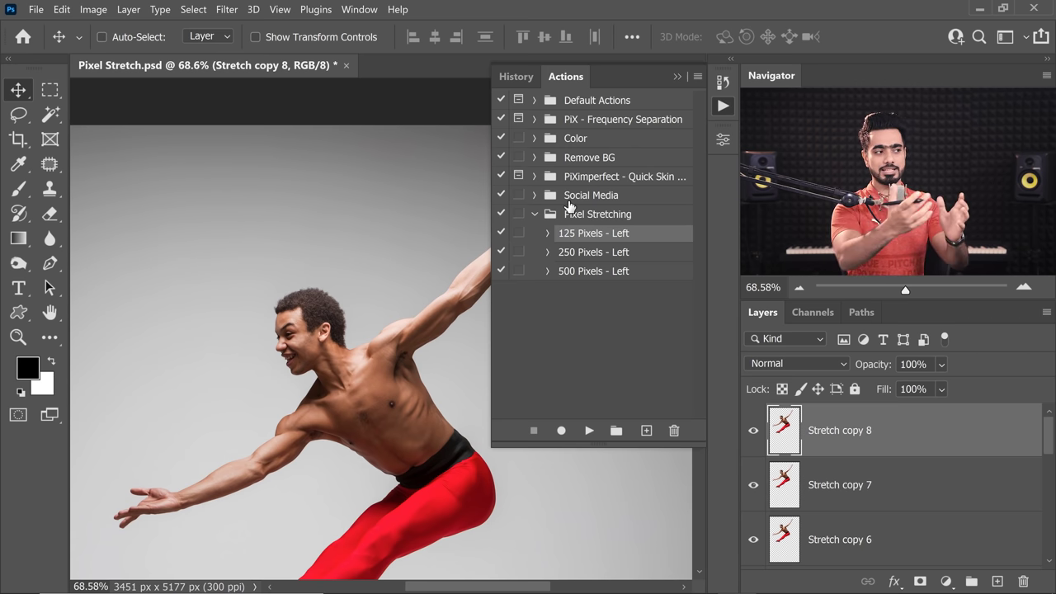
click(569, 256)
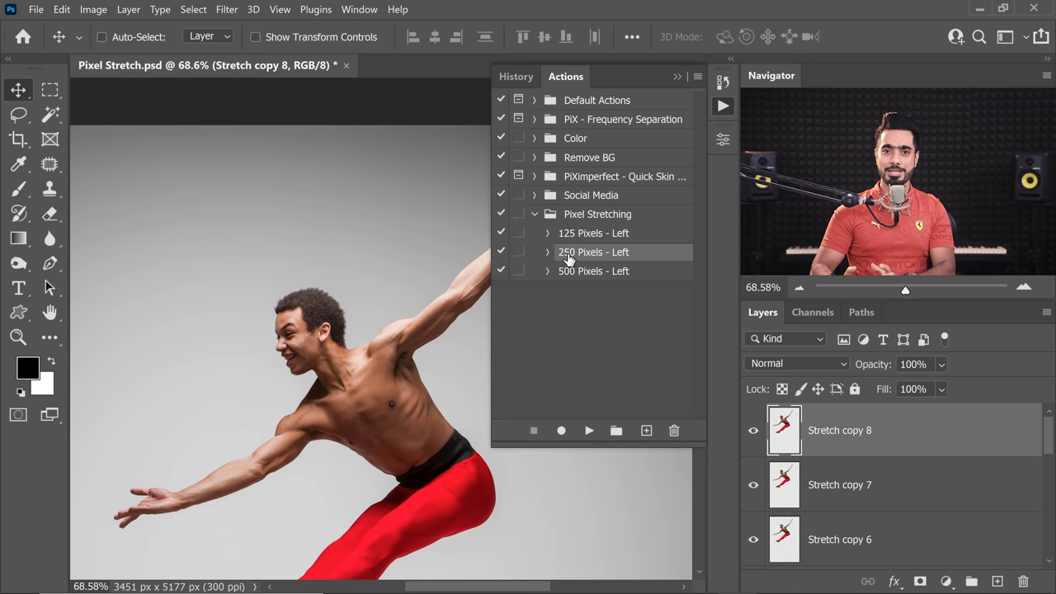
click(579, 278)
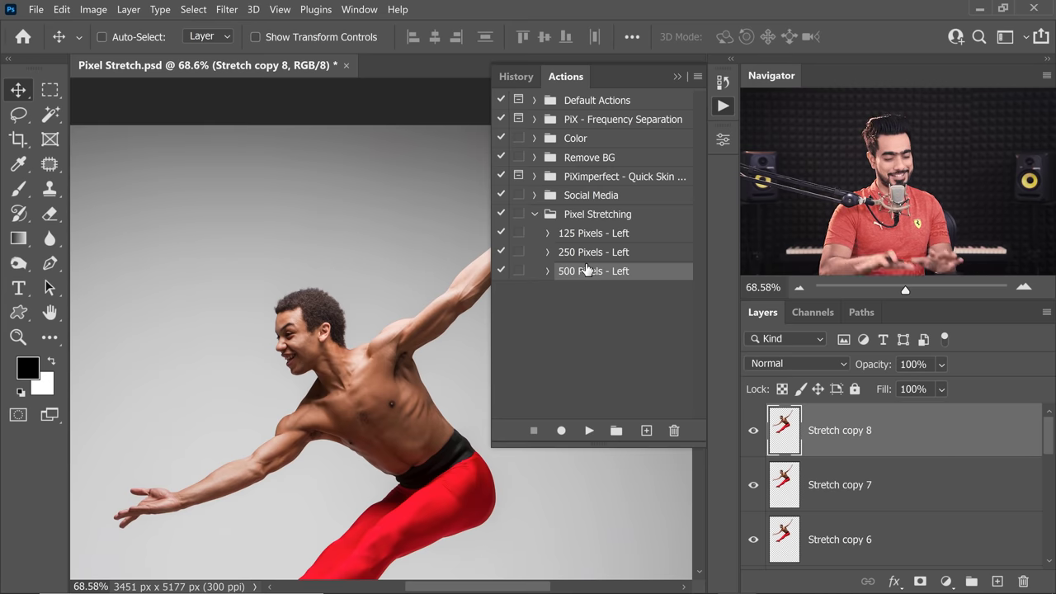
click(593, 327)
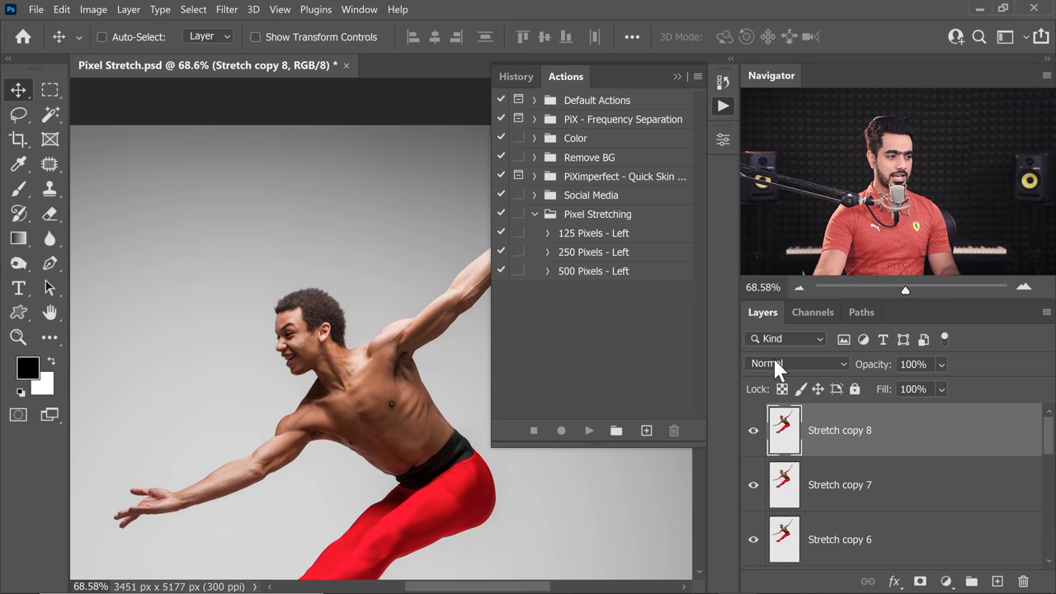
drag(1045, 449, 915, 453)
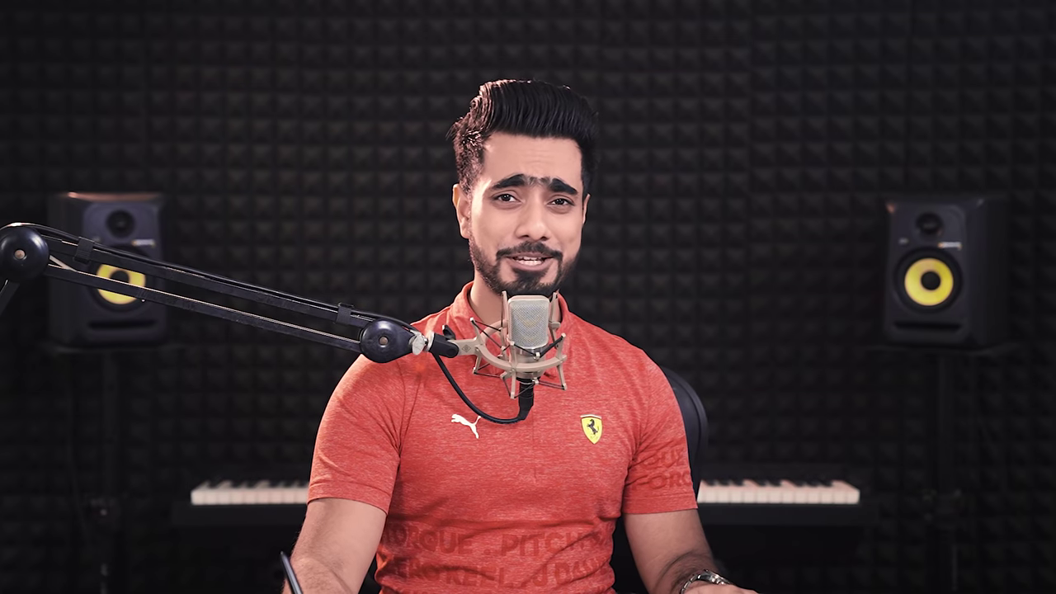
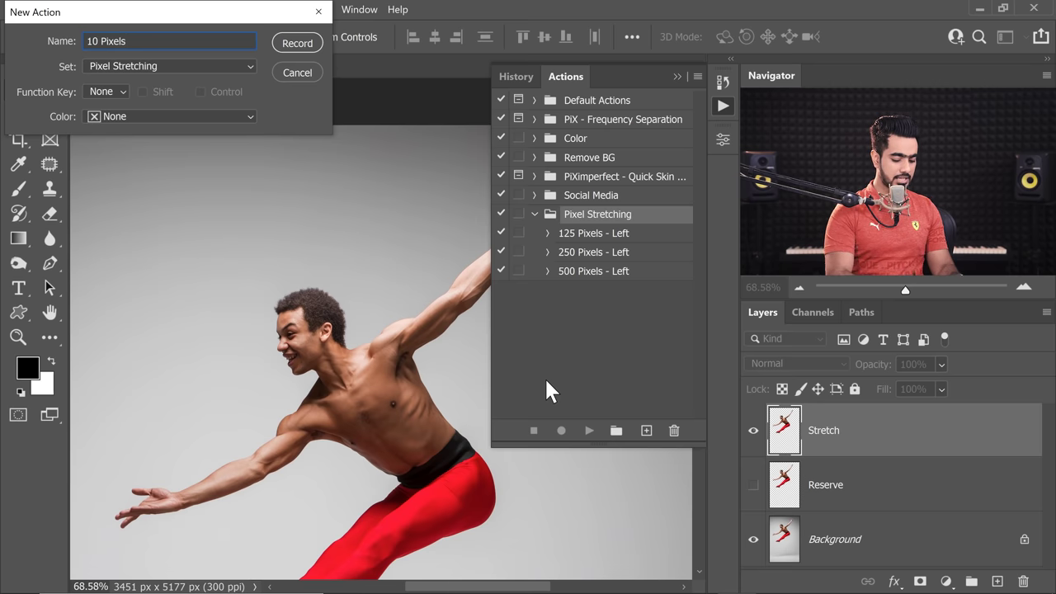
Step: Start recording an action named "10 Pixels - Left" in the Pixel Stretching set, and duplicate the Stretch layer as its first operation
text(eft)
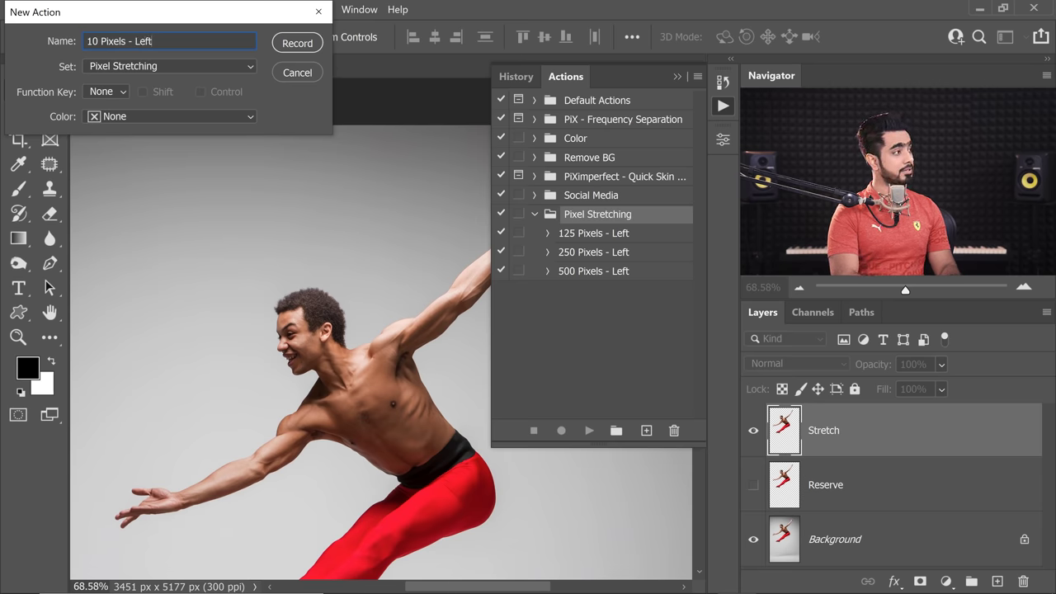
click(296, 49)
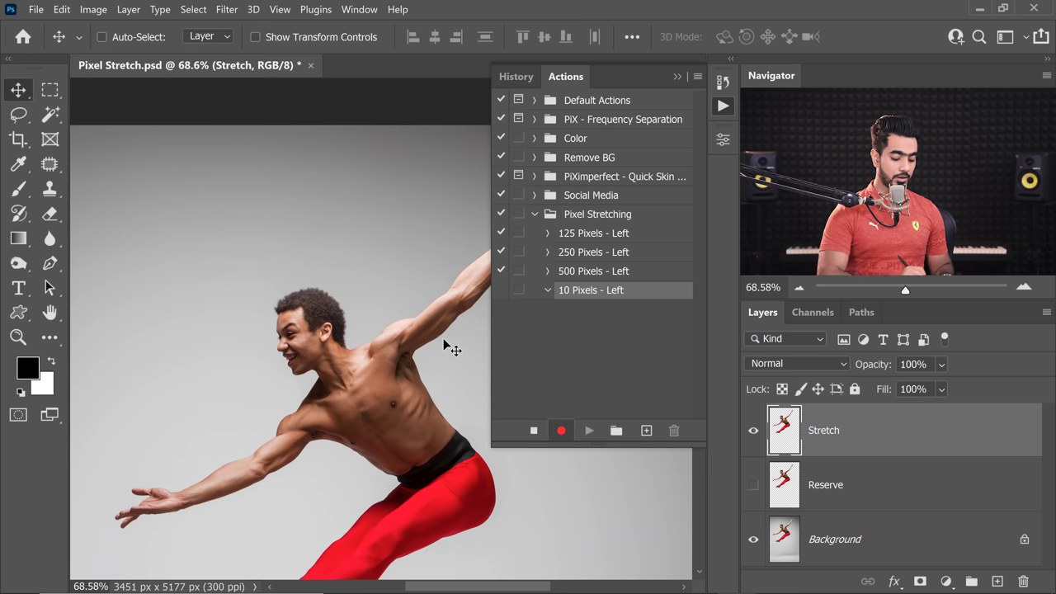
key(ctrl)
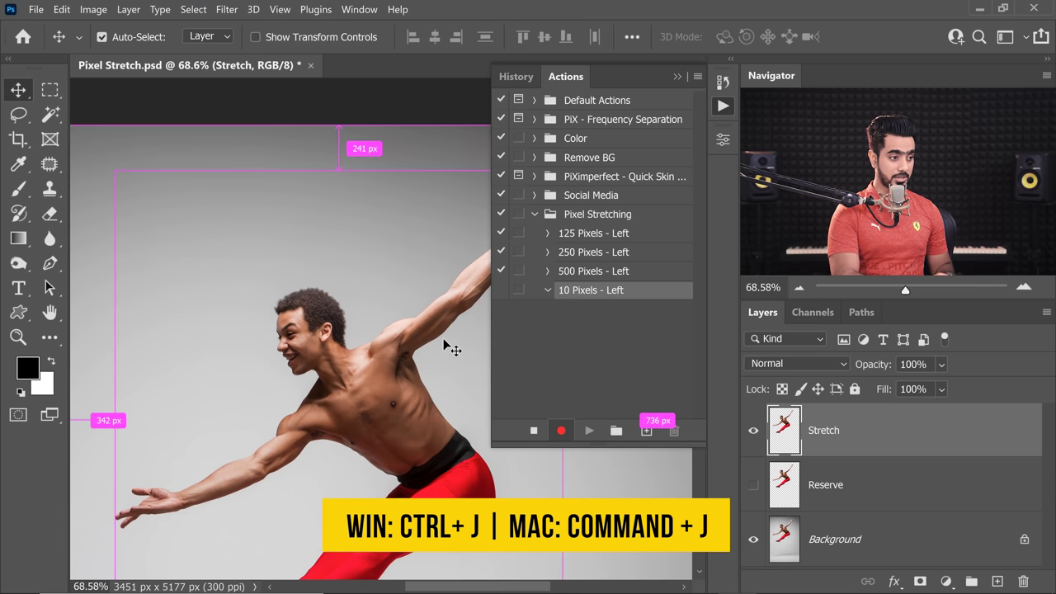
key(ctrl+j)
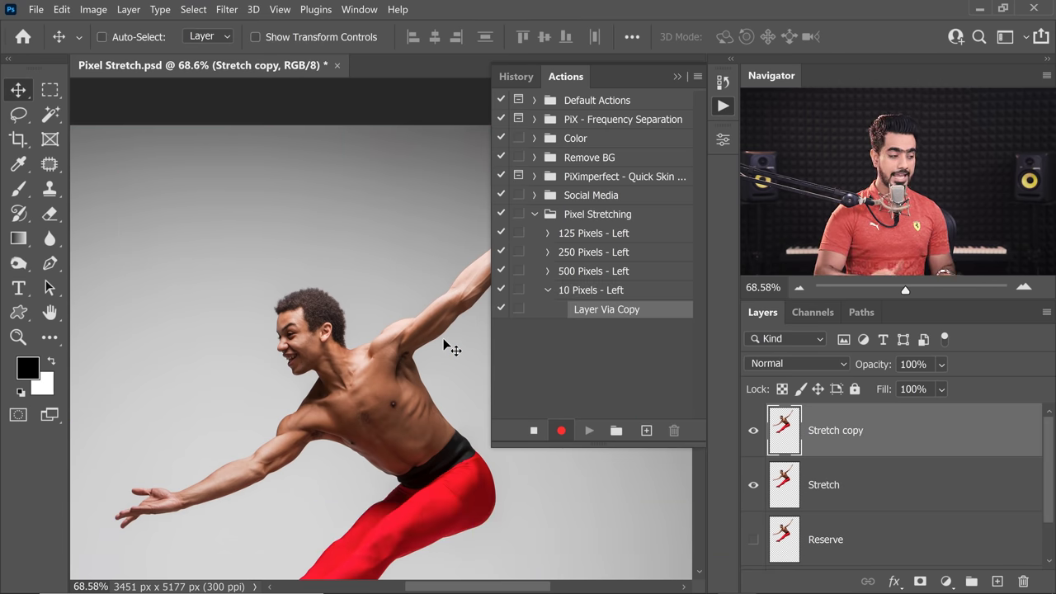
Step: Record nudging each copy one pixel to the left and duplicating it, up to Stretch copy 10, then stop the recording
key(ctrl+space)
drag(465, 314, 520, 308)
drag(396, 318, 298, 335)
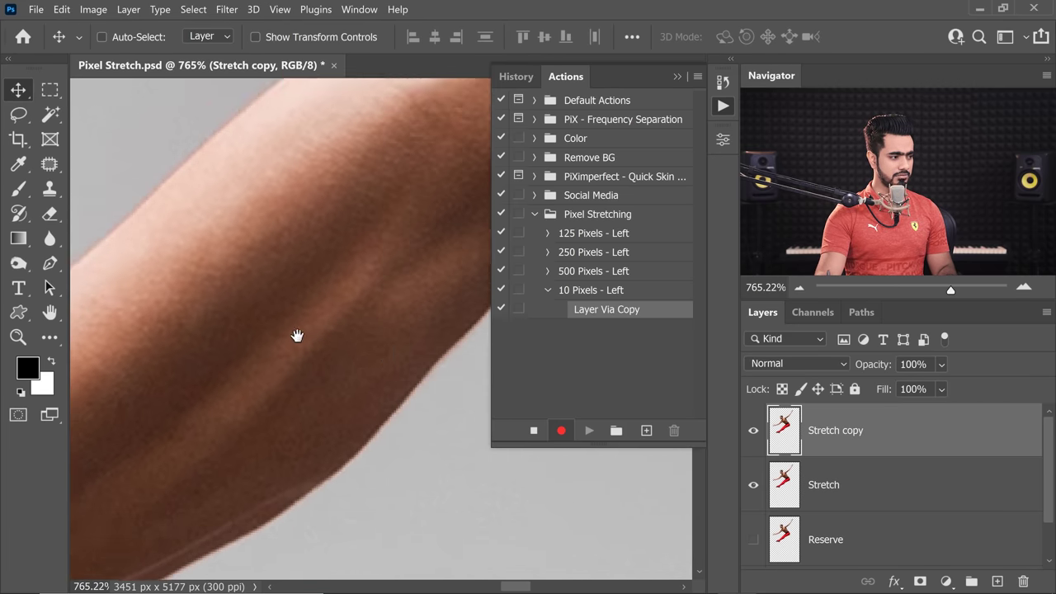
scroll(368, 344, up, 3)
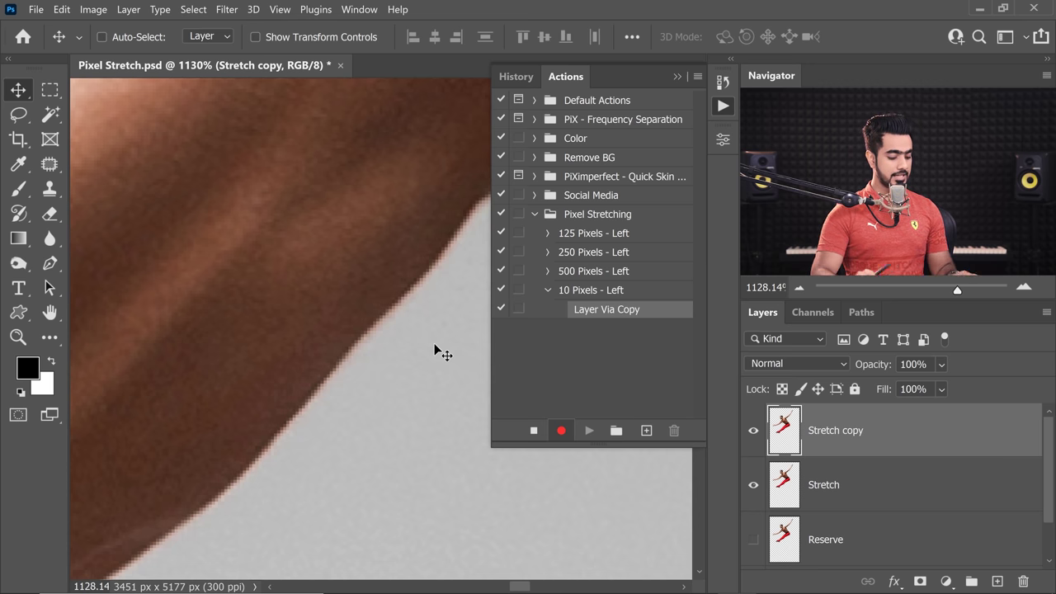
key(shift+Left)
key(ctrl+j)
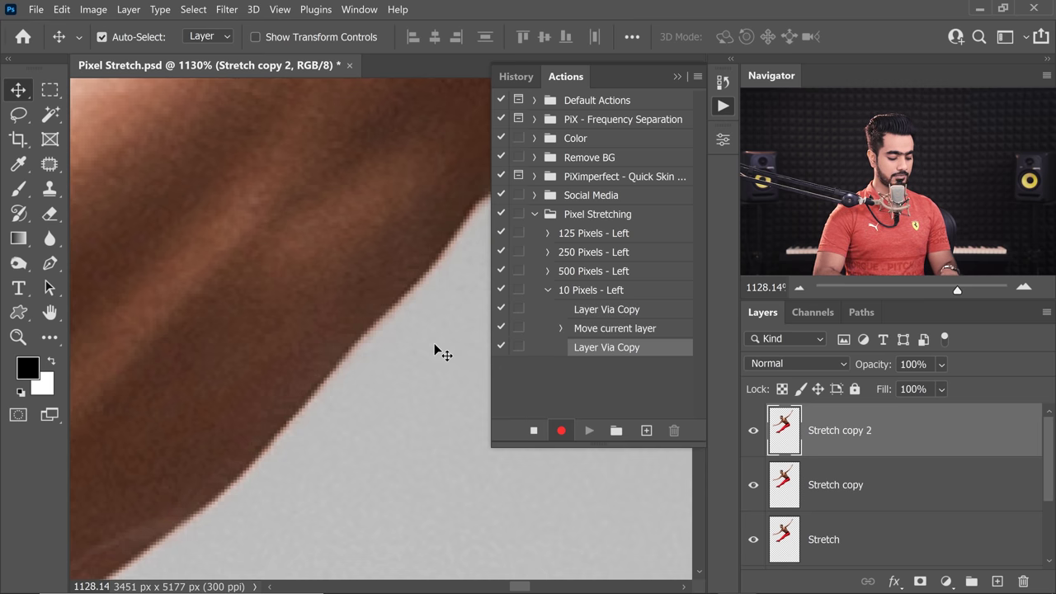
key(shift+Left)
key(ctrl+j)
key(shift+Left)
key(ctrl+j)
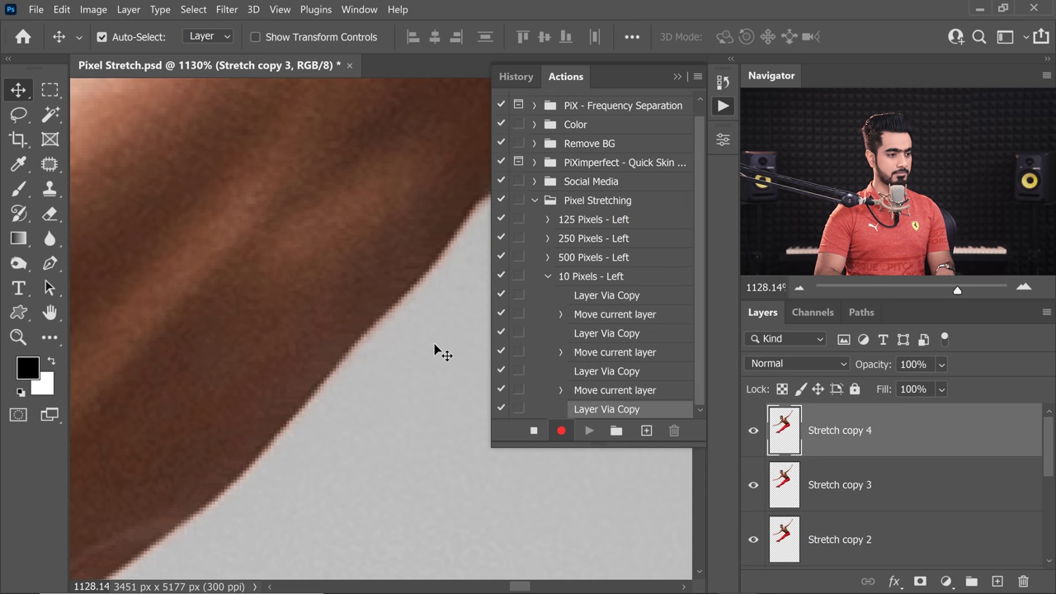
key(shift+Left)
key(ctrl+j)
key(shift+Left)
key(ctrl+j)
key(shift+Left)
key(ctrl+j)
key(shift+Left)
key(ctrl+j)
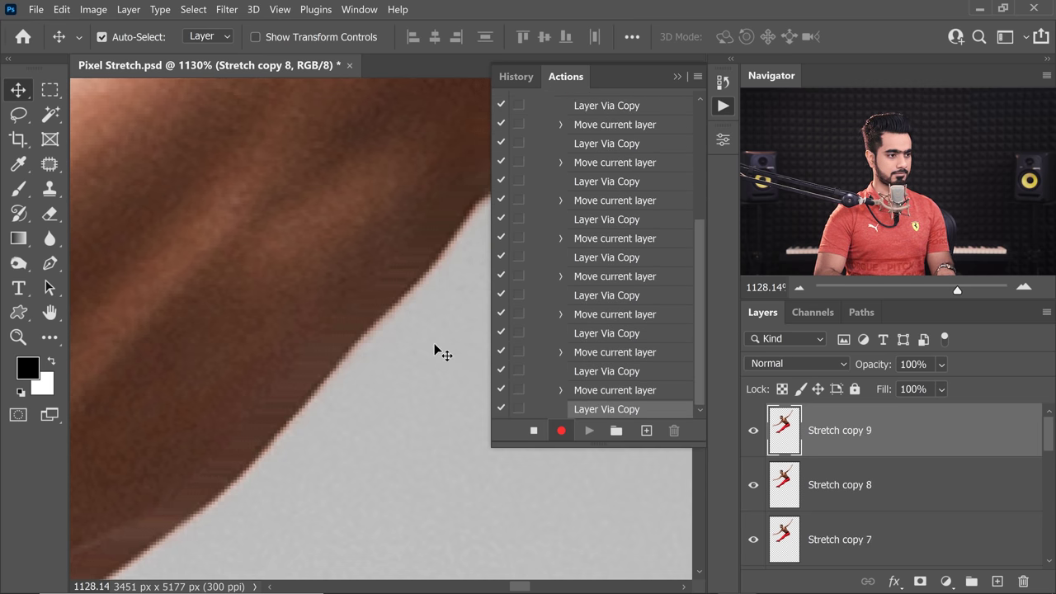
key(shift+Left)
key(ctrl+j)
key(shift+Left)
key(ctrl+j)
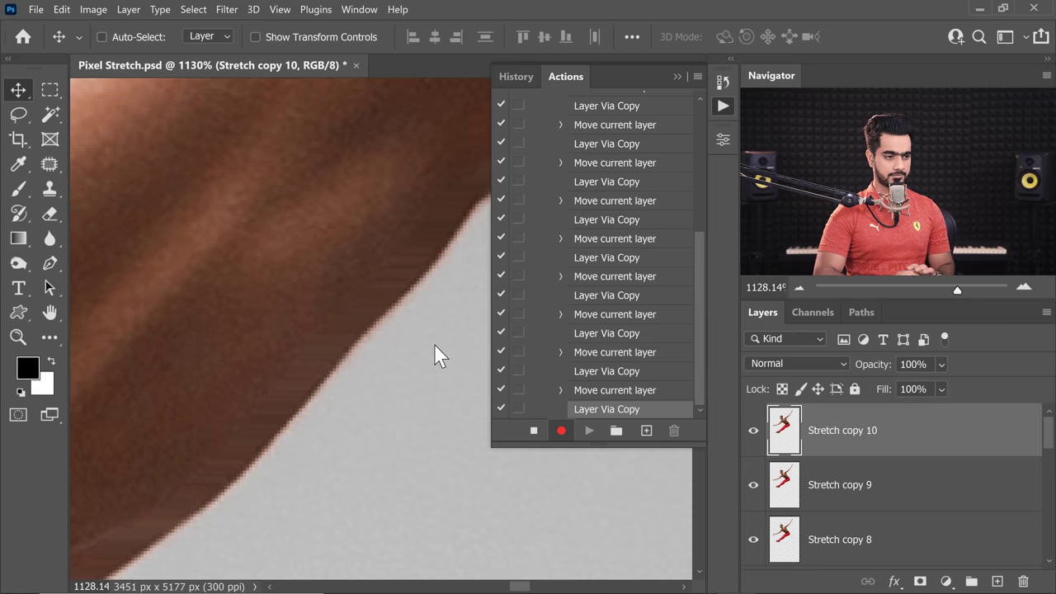
click(534, 431)
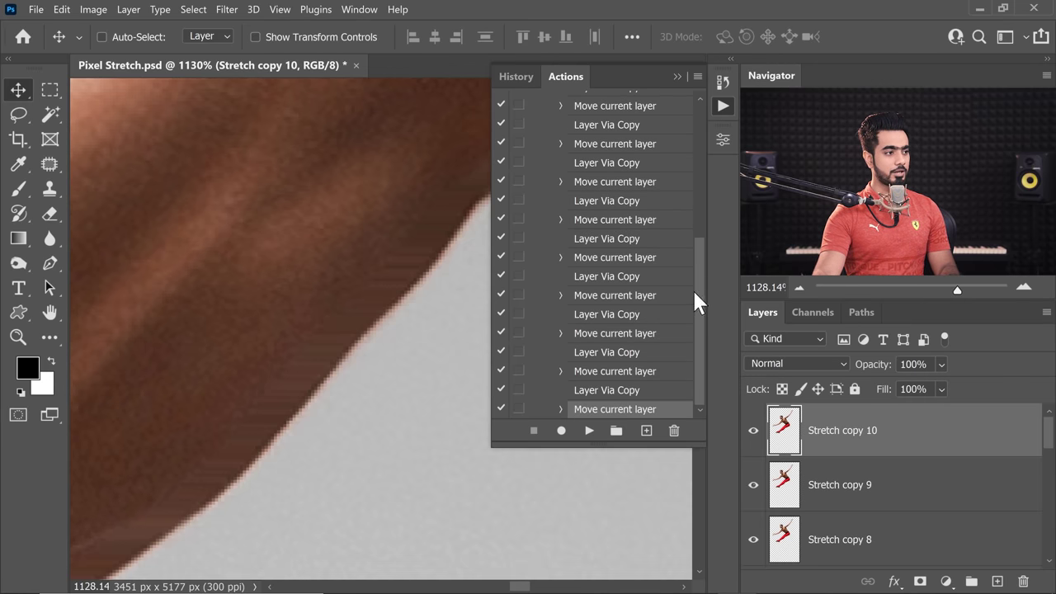
Step: Go back to the 10 Pixels - Left action in the Pixel Stretching set and collapse its recorded operations
drag(694, 293, 694, 193)
scroll(689, 181, up, 3)
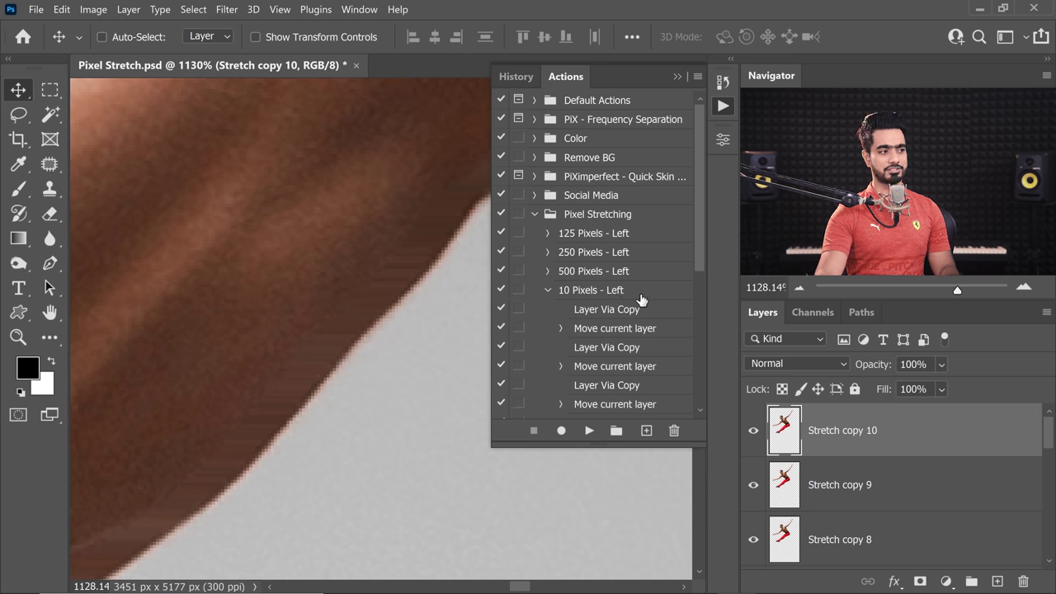
click(546, 289)
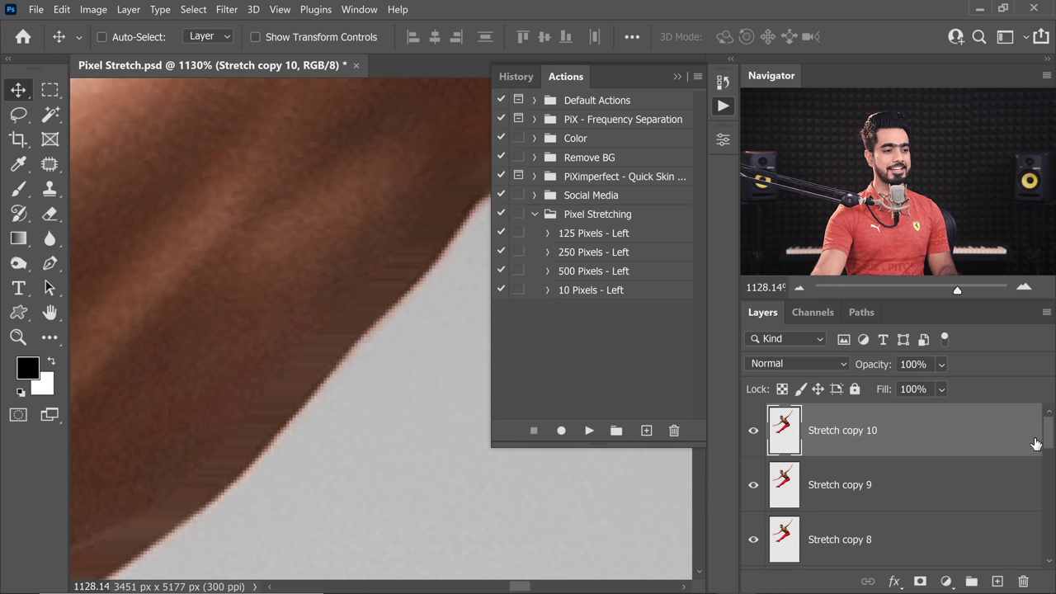
Step: Delete all layers from Stretch copy 10 down to Stretch copy, keeping the original Stretch layer
scroll(1048, 466, down, 1)
drag(1048, 464, 1044, 547)
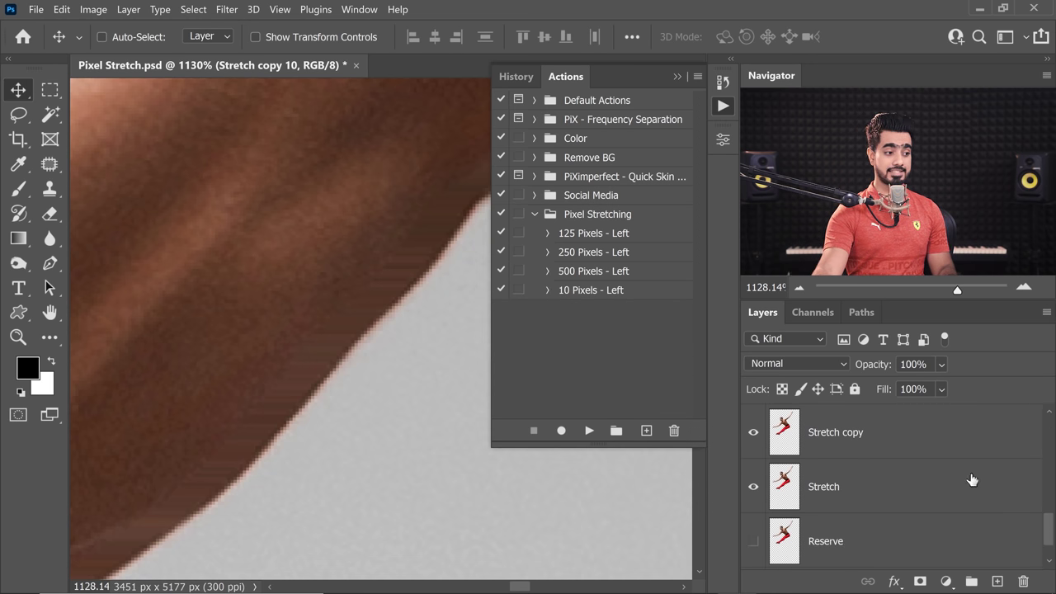
shift+click(932, 457)
key(Delete)
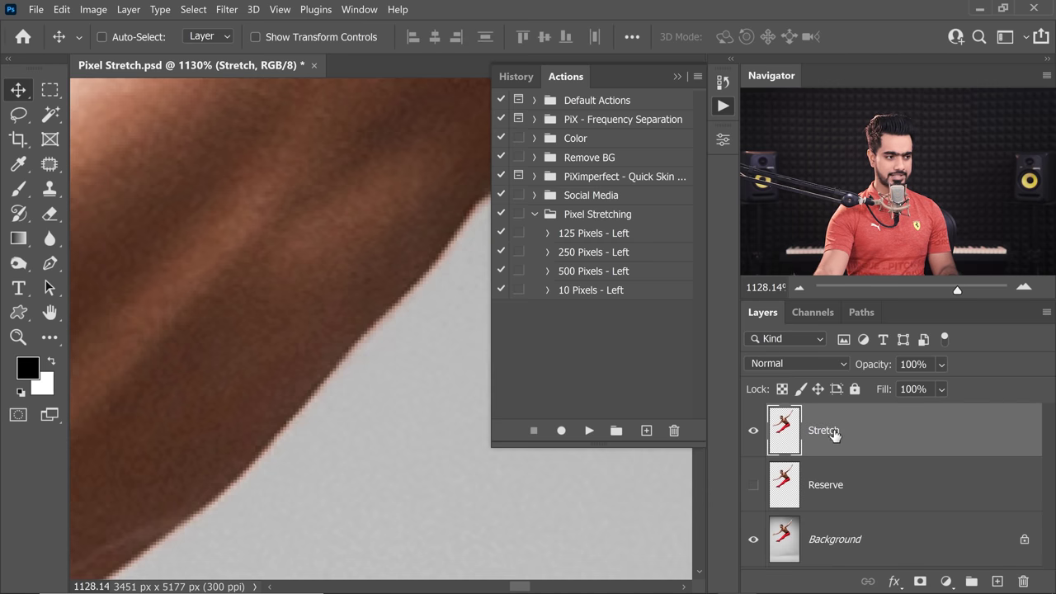
Step: Play the 10 Pixels - Left action on the Stretch layer
click(581, 292)
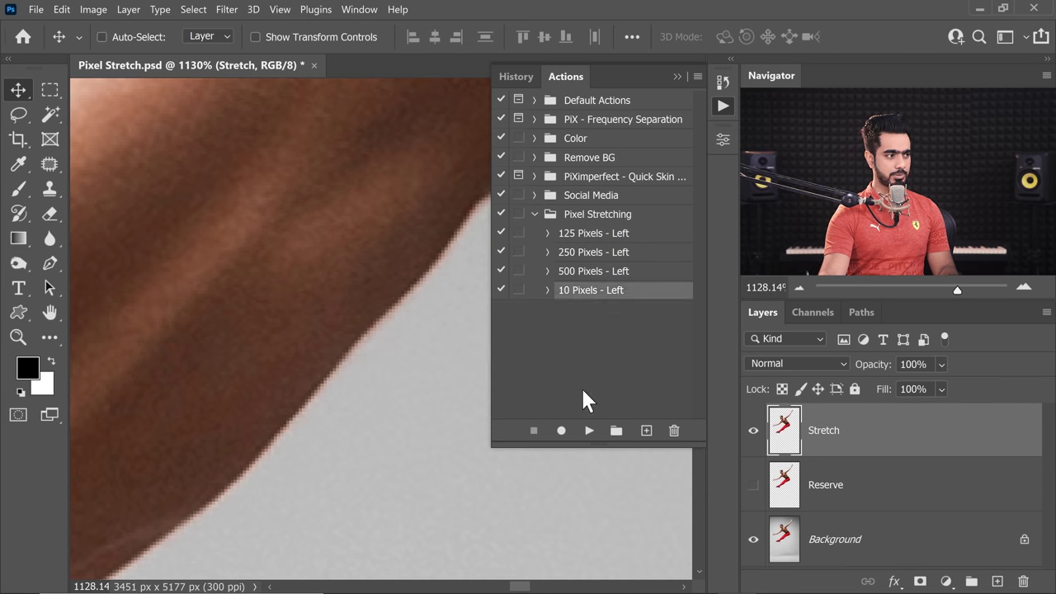
click(590, 431)
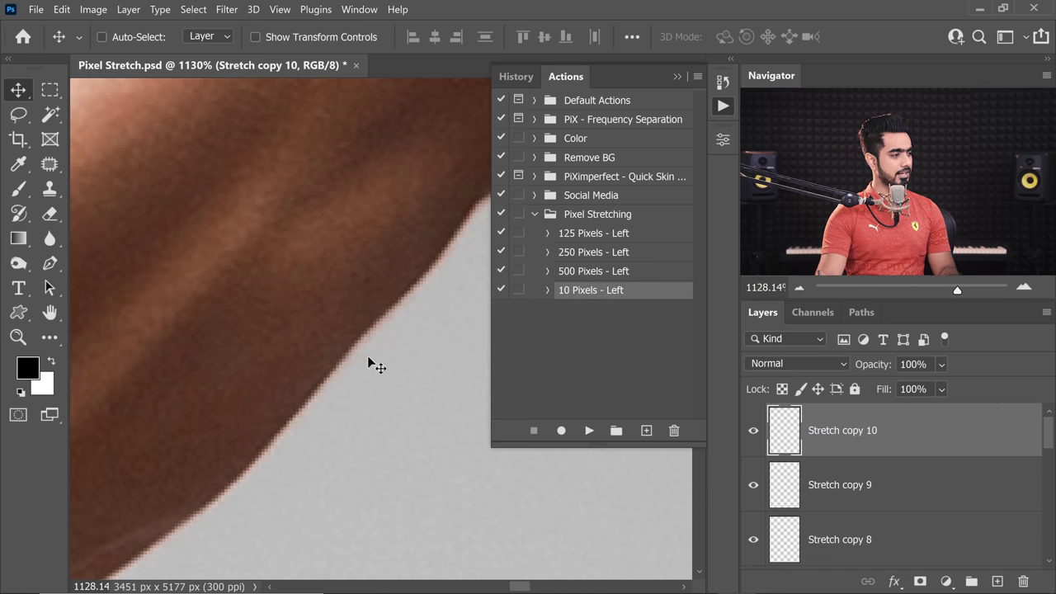
scroll(341, 334, down, 6)
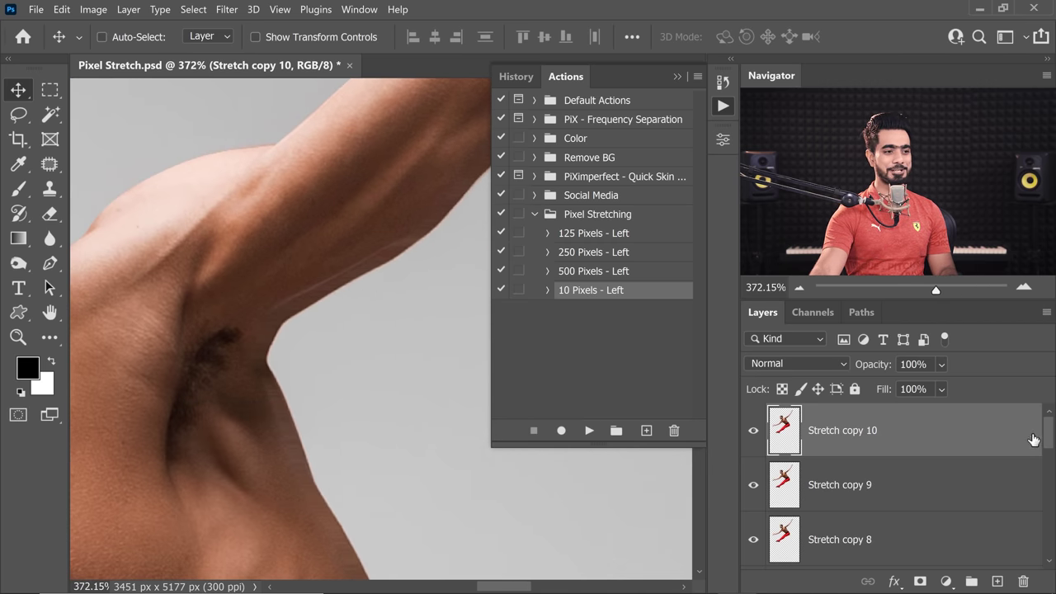
Step: Merge all layers from Stretch copy 10 down to Stretch into one layer
scroll(1047, 450, down, 5)
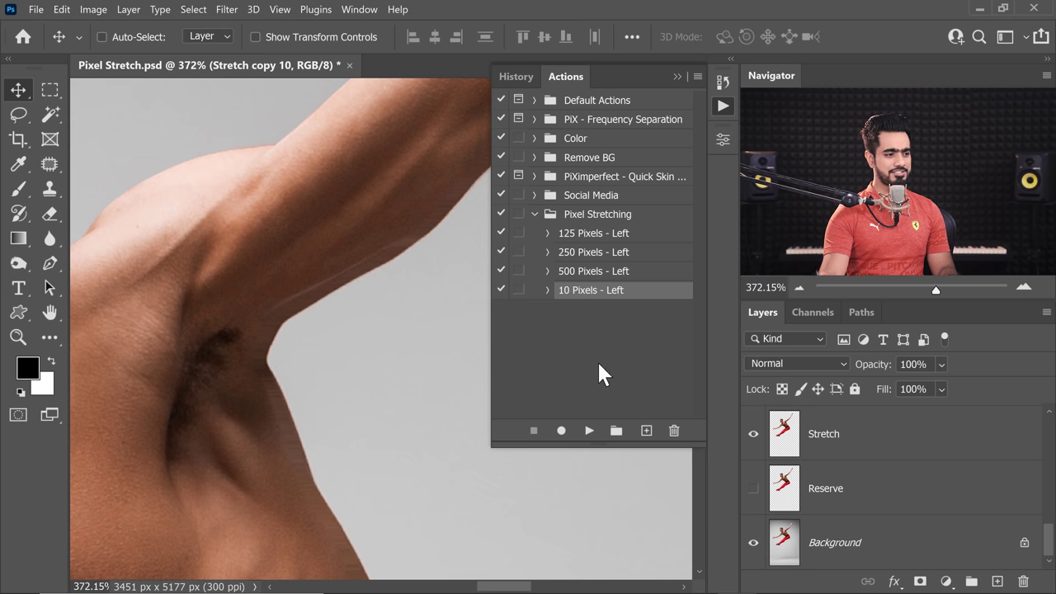
scroll(1048, 535, up, 2)
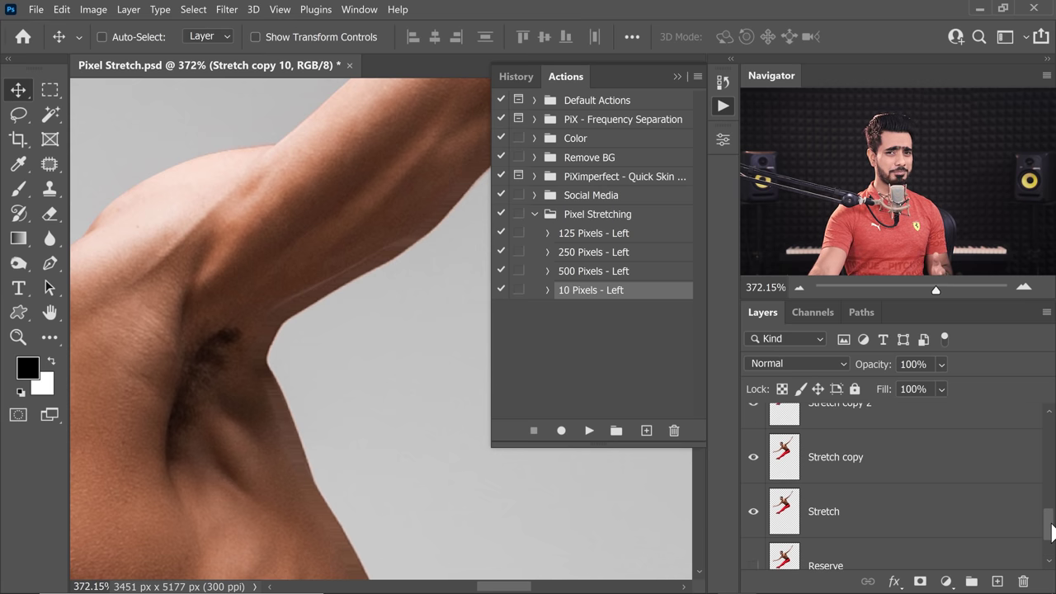
mouse_move(1051, 524)
mouse_down()
mouse_move(1048, 423)
mouse_move(1049, 532)
mouse_up()
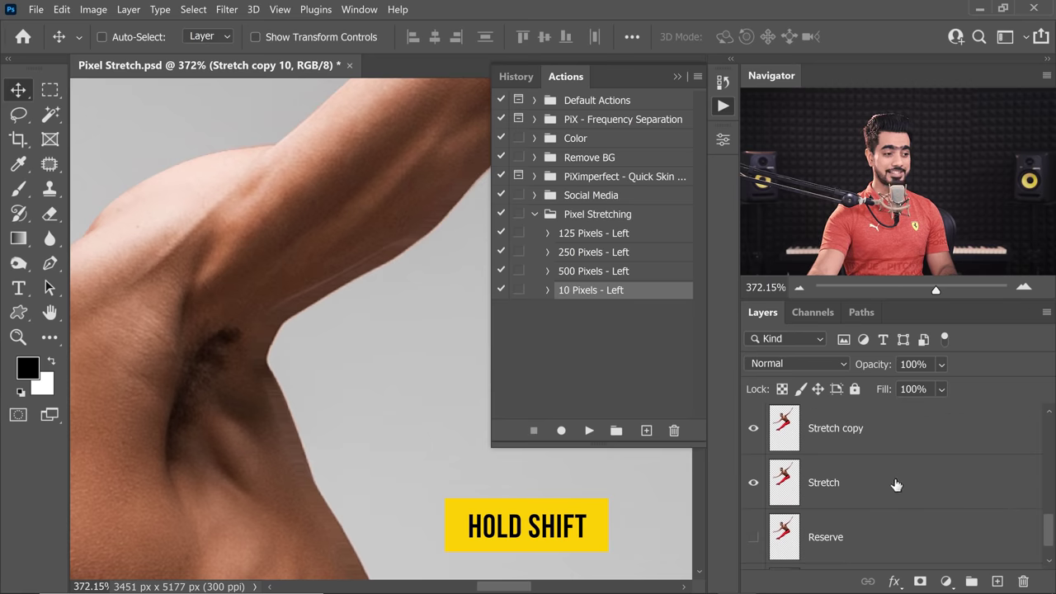
shift+click(920, 462)
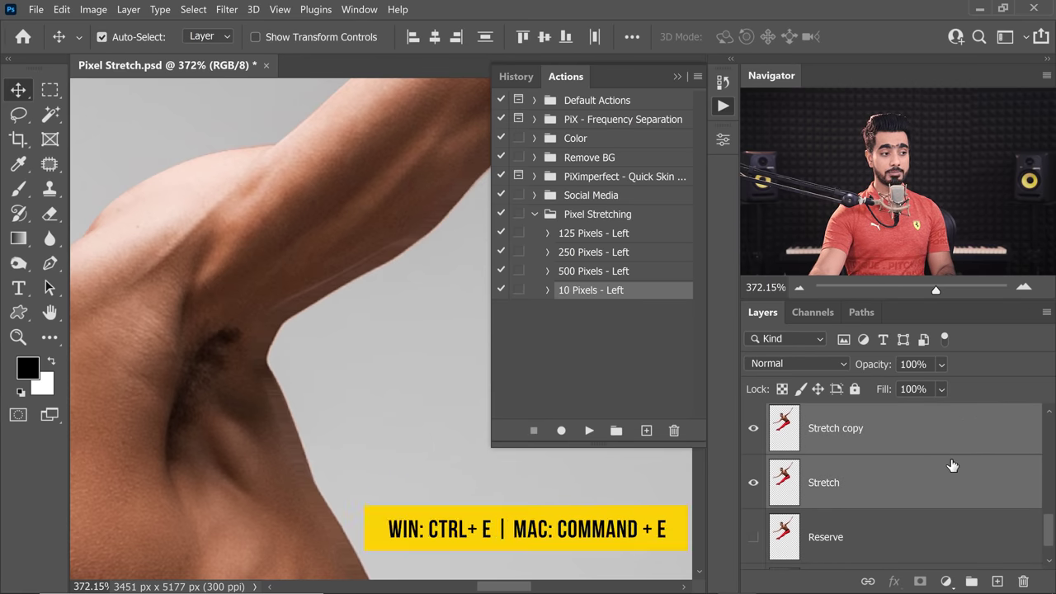
key(ctrl+e)
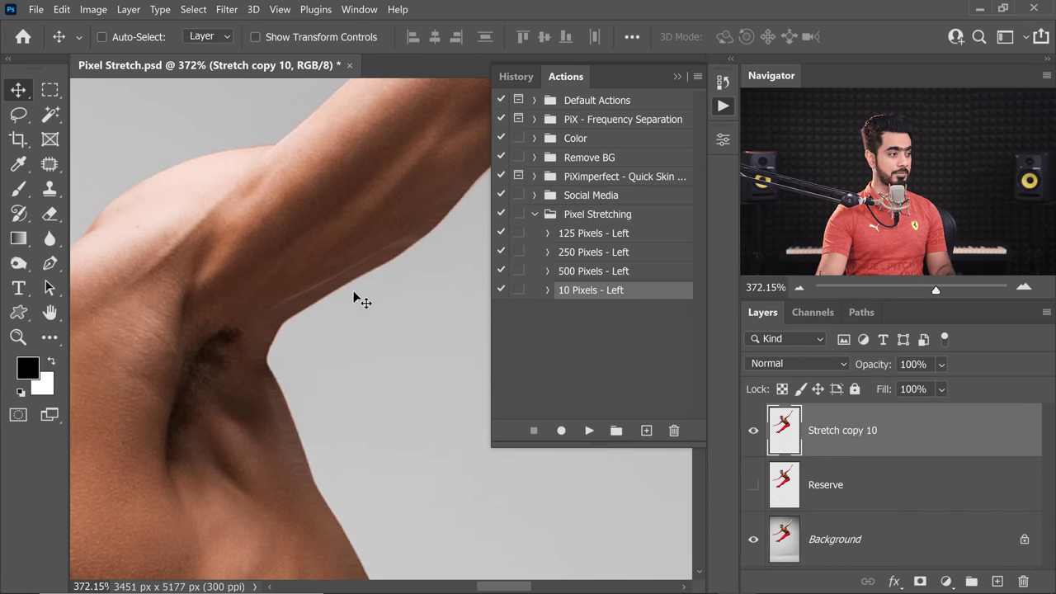
Step: Duplicate the merged Stretch copy 10 layer, shift the duplicate about 10 pixels to the left, and merge both layers
scroll(353, 291, up, 5)
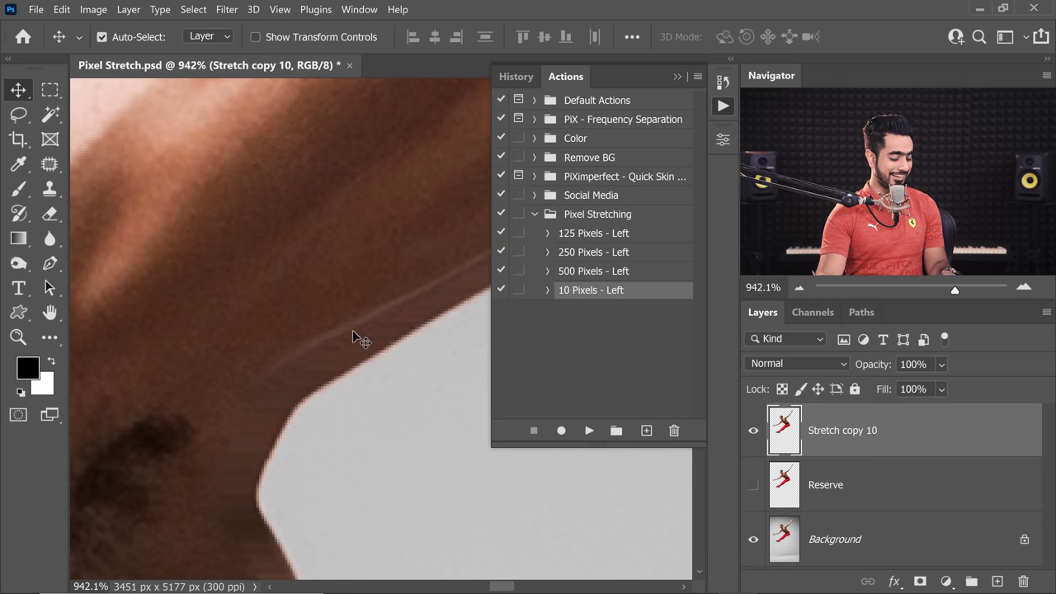
key(ctrl+j)
drag(370, 370, 266, 399)
ctrl+click(867, 488)
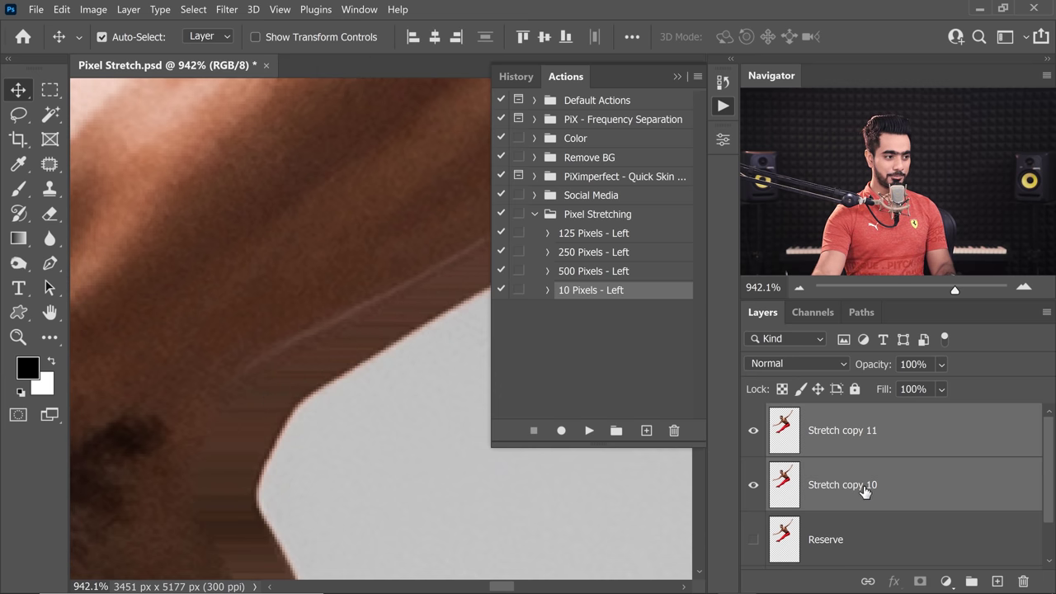
key(ctrl+e)
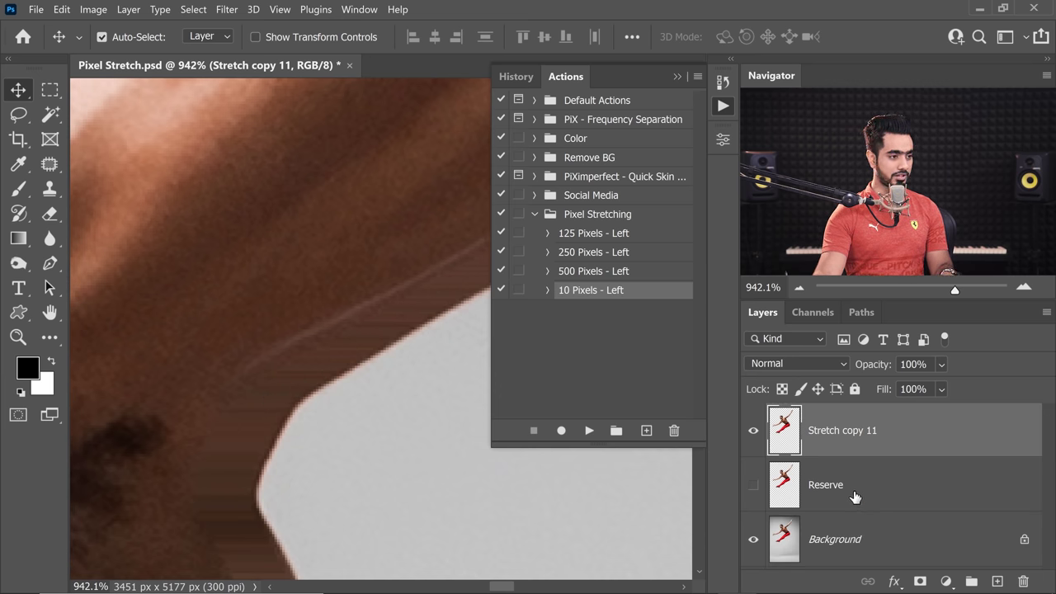
Step: Duplicate the merged Stretch copy 11 layer, shift the duplicate about 20 pixels to the left, and merge both layers
key(ctrl+j)
drag(303, 379, 234, 387)
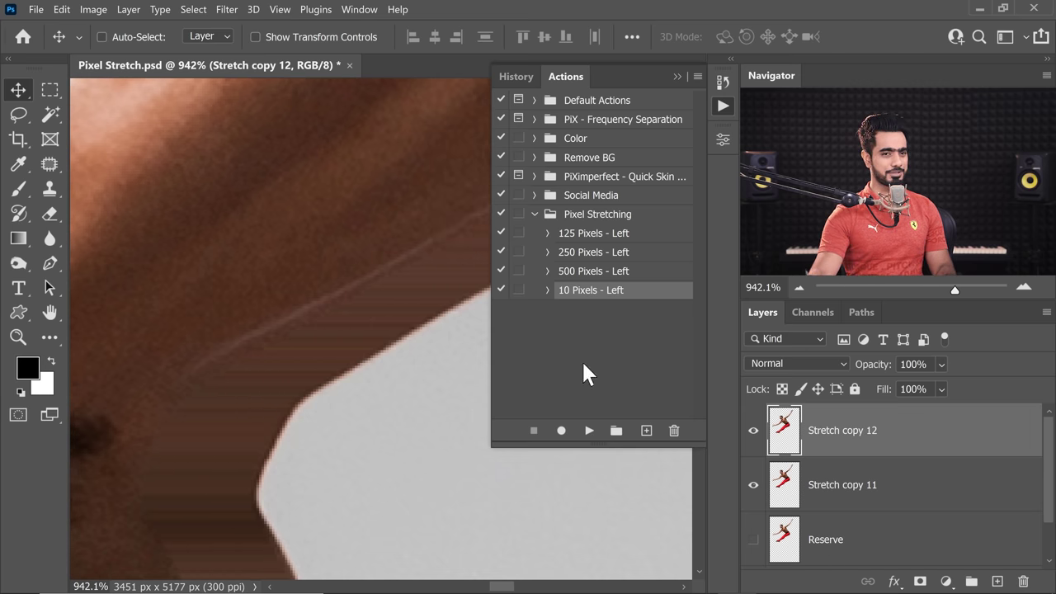
ctrl+click(874, 490)
key(ctrl+e)
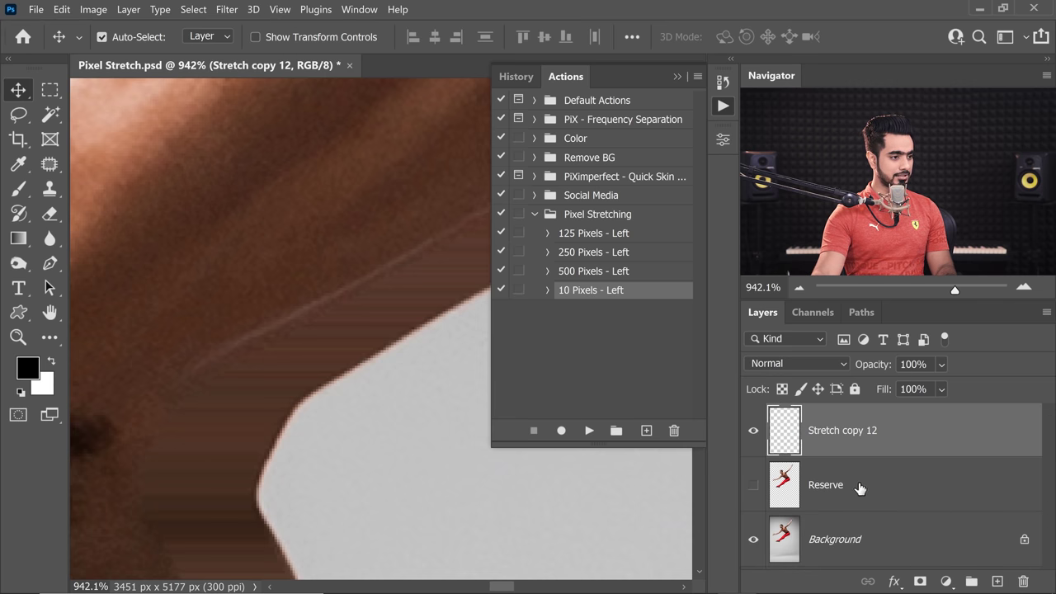
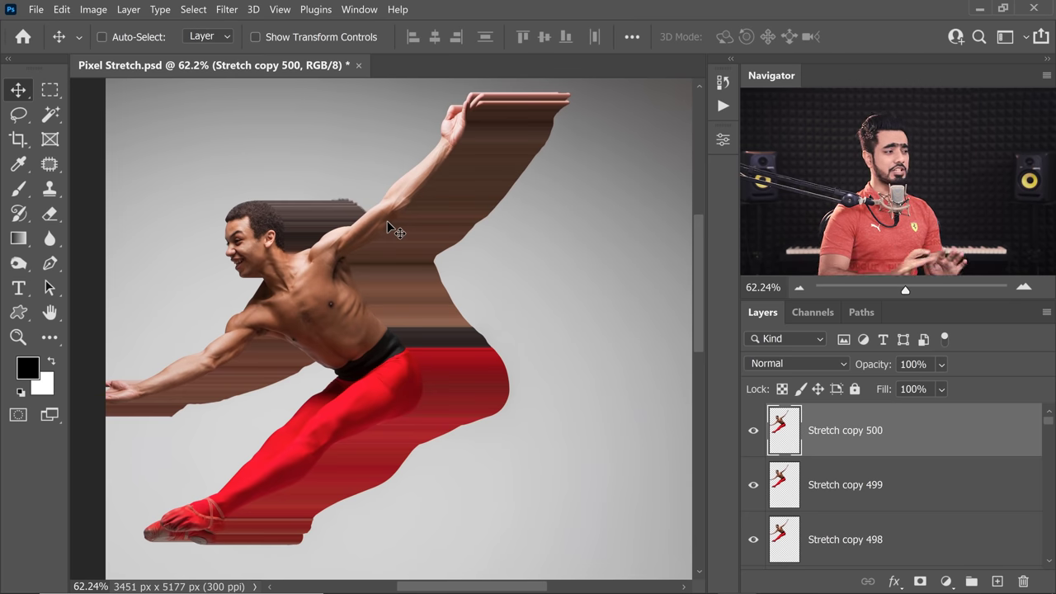
Step: Inspect the stretched pixels around the dancer's torso, outstretched arm and legs up close and at full extent
scroll(387, 314, up, 5)
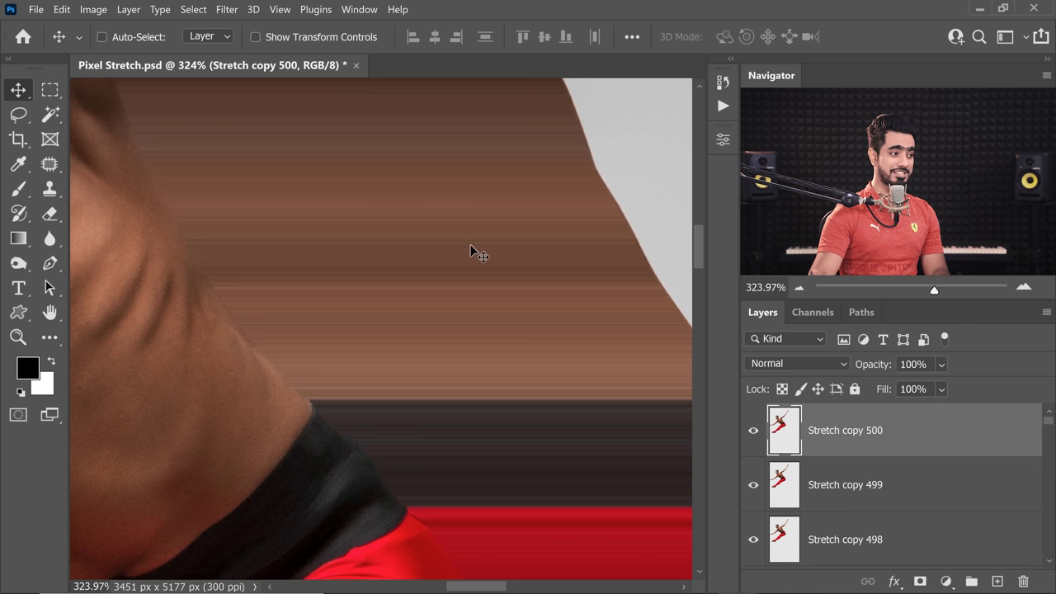
scroll(433, 272, down, 5)
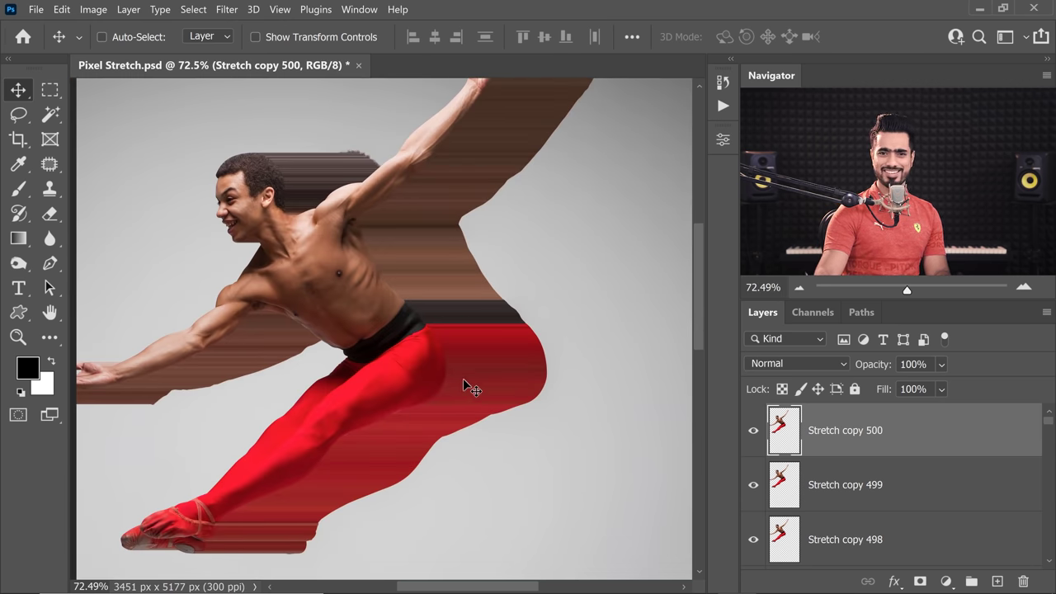
mouse_move(467, 353)
mouse_down()
mouse_move(457, 352)
mouse_move(459, 370)
mouse_up()
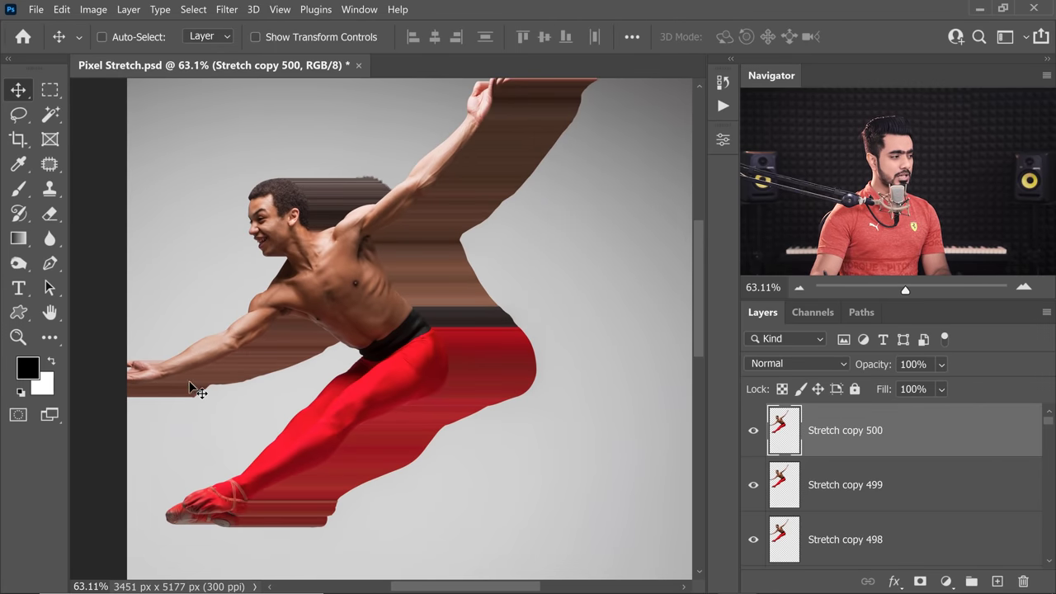
scroll(191, 390, up, 3)
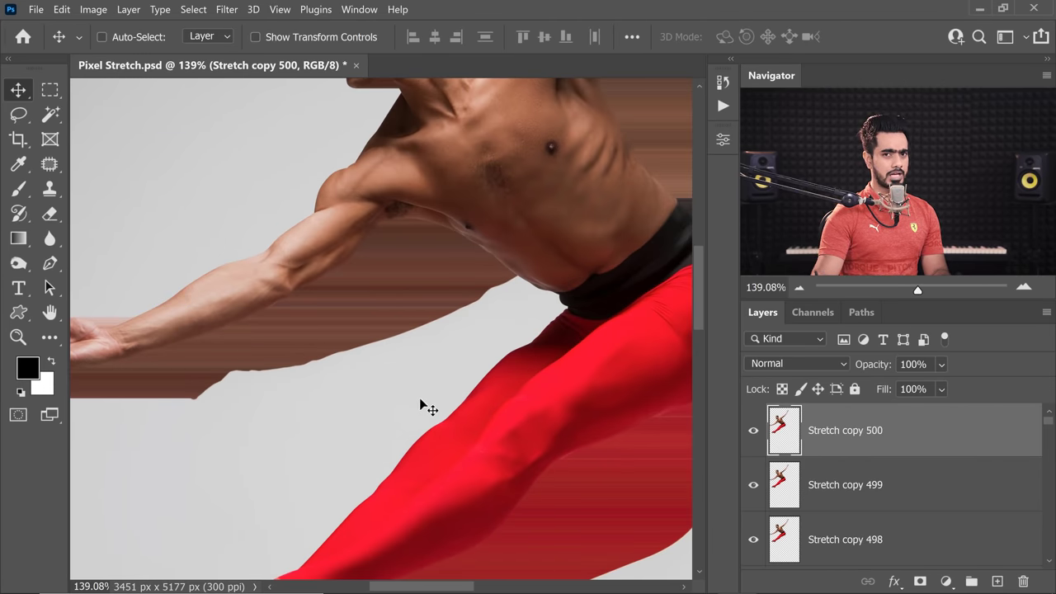
scroll(512, 361, down, 3)
scroll(502, 358, up, 1)
drag(538, 371, 491, 368)
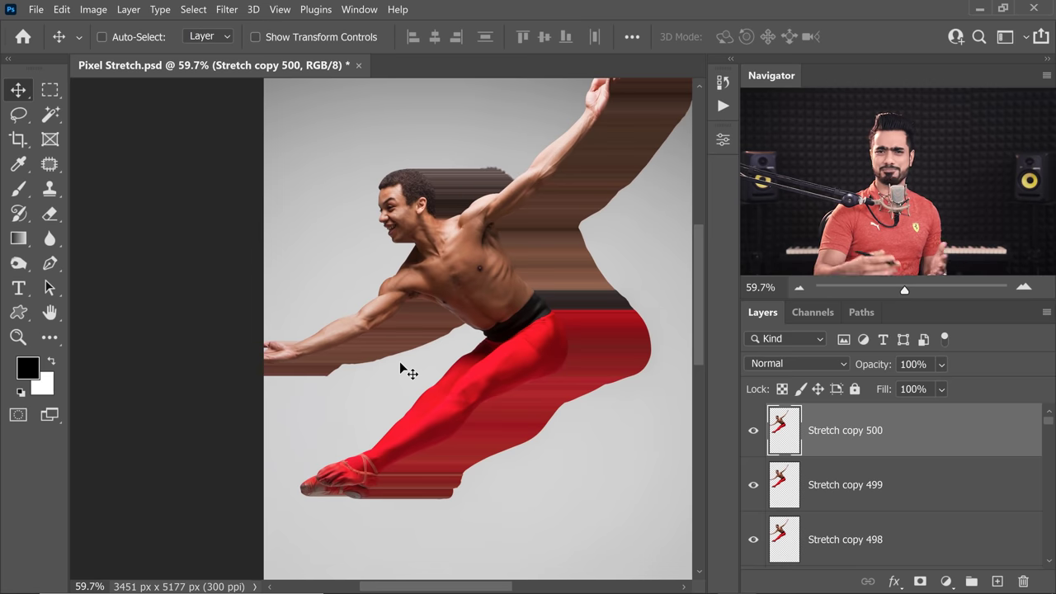
Step: Merge all layers from Stretch copy 500 down to Stretch into one layer
drag(1049, 421, 1044, 565)
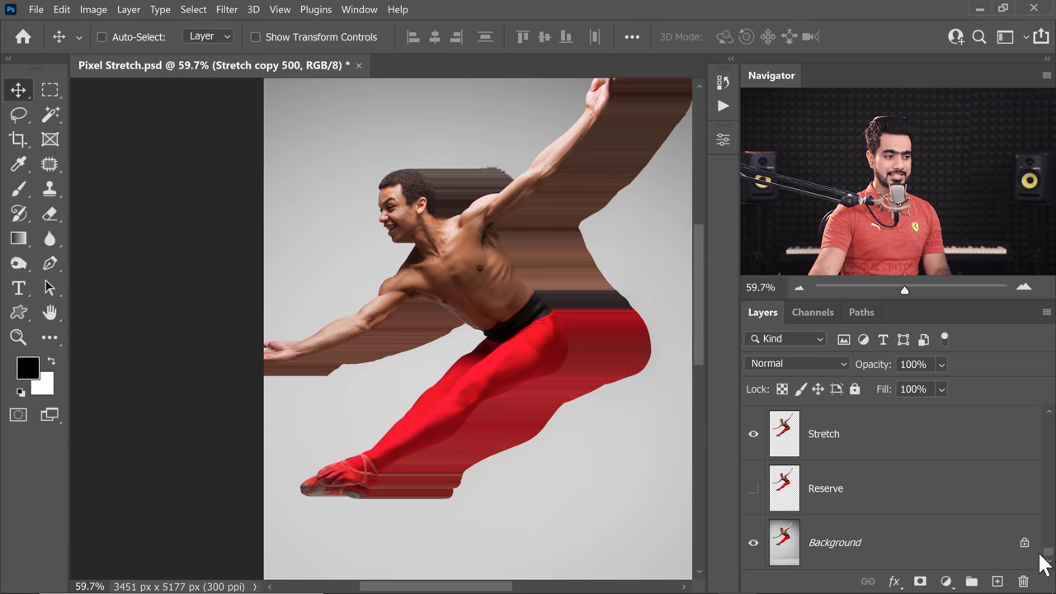
shift+click(872, 450)
drag(1050, 554, 1004, 537)
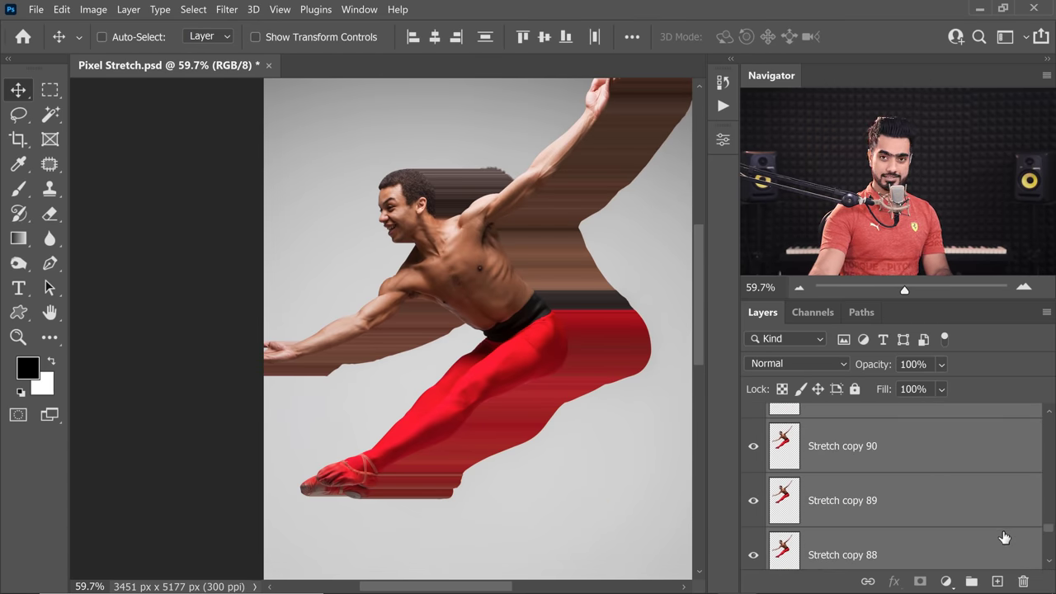
key(ctrl+e)
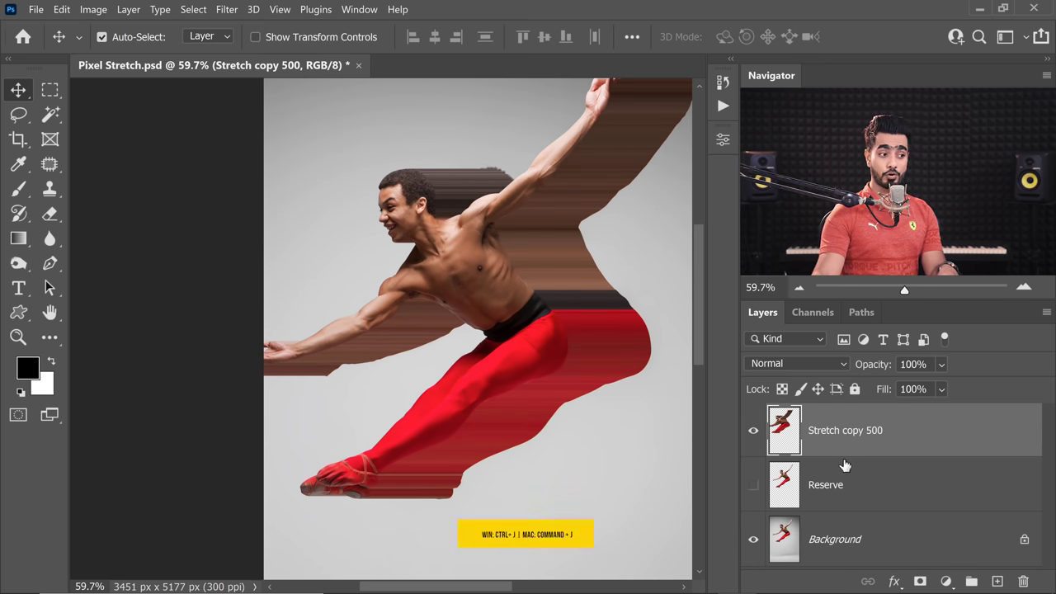
Step: Duplicate the merged Stretch copy 500 layer twice, shifting each duplicate further to the left to lengthen the pixel stretch
key(ctrl+j)
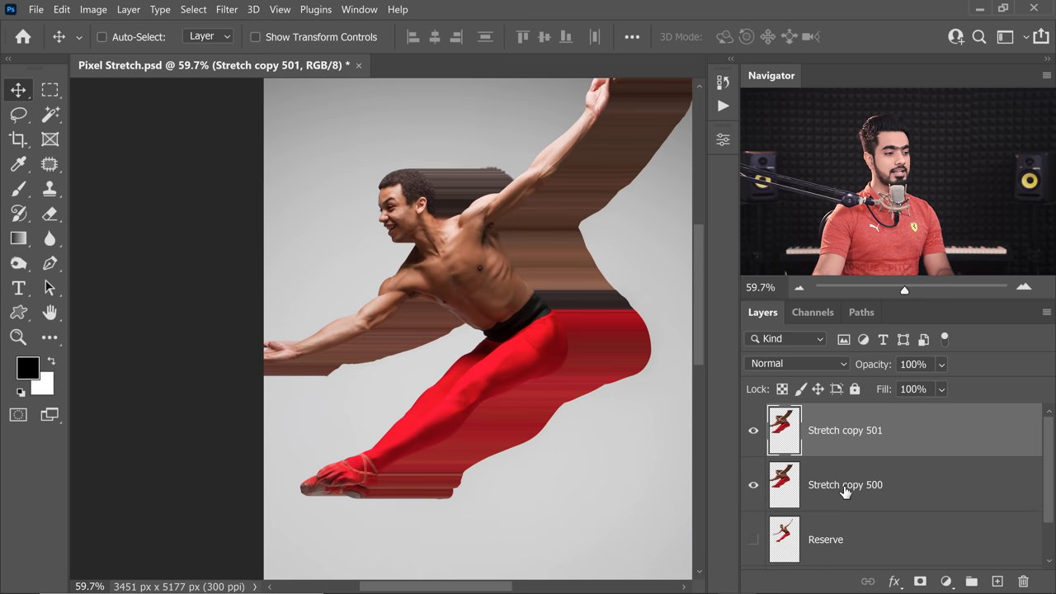
click(843, 492)
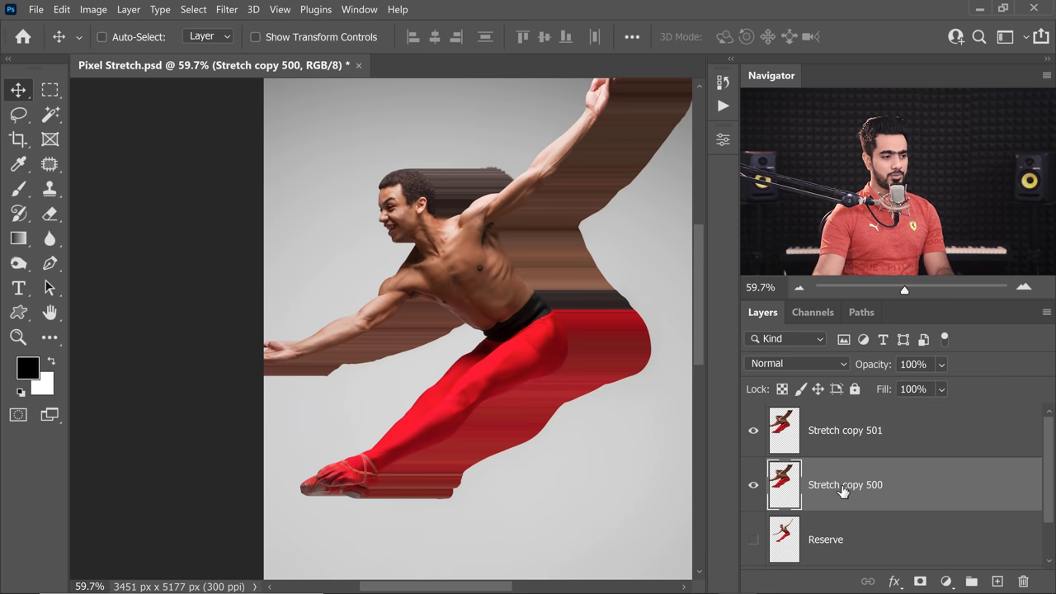
click(838, 429)
drag(569, 314, 493, 313)
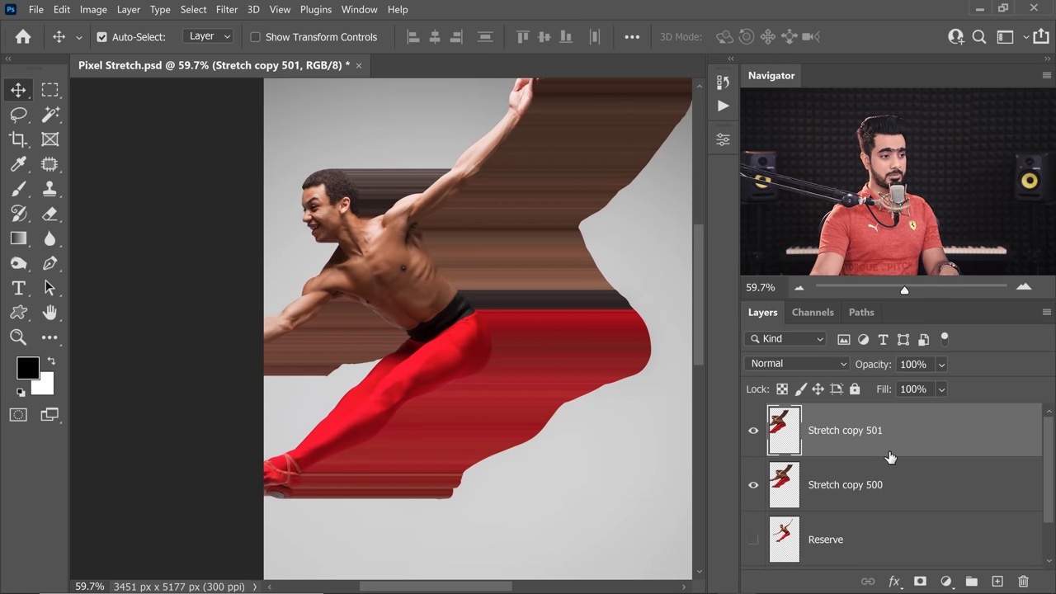
key(ctrl+j)
drag(491, 342, 423, 345)
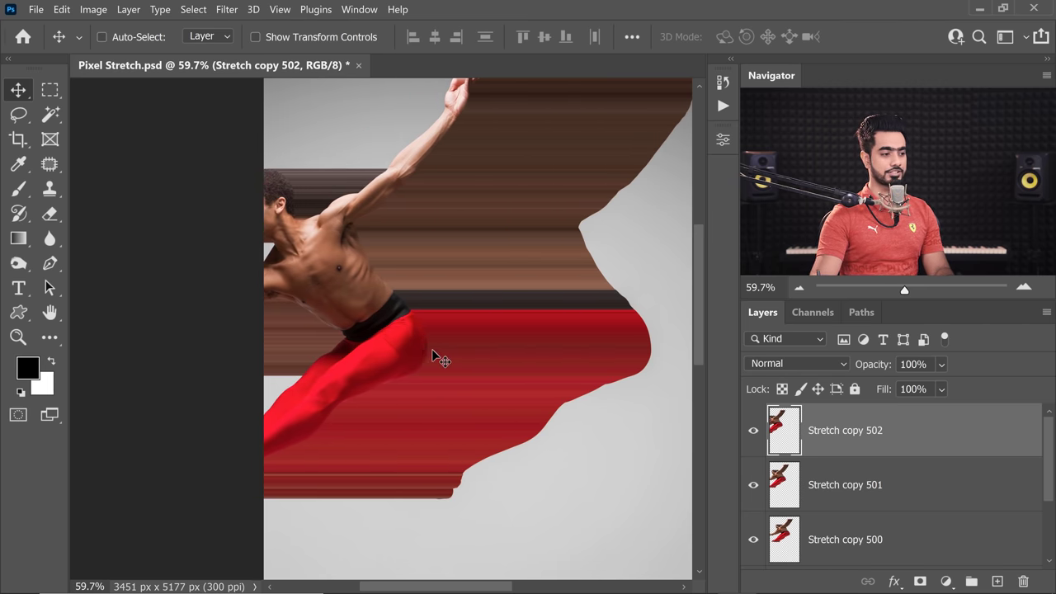
Step: Merge the layers Stretch copy 502, Stretch copy 501 and Stretch copy 500 into one layer
mouse_move(1049, 462)
mouse_down()
mouse_move(1049, 495)
mouse_move(1046, 466)
mouse_up()
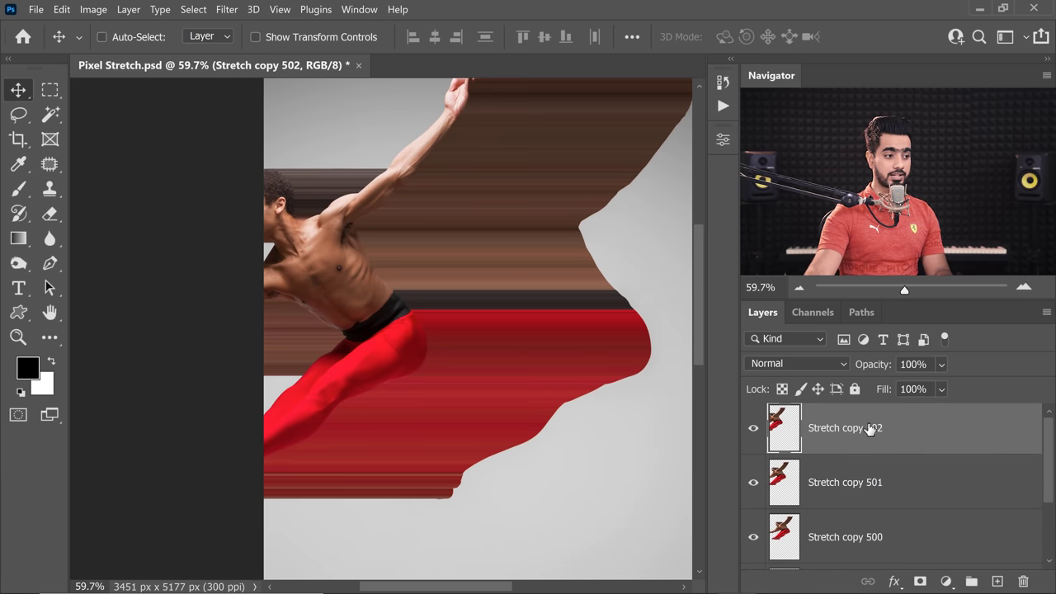
scroll(1052, 493, down, 2)
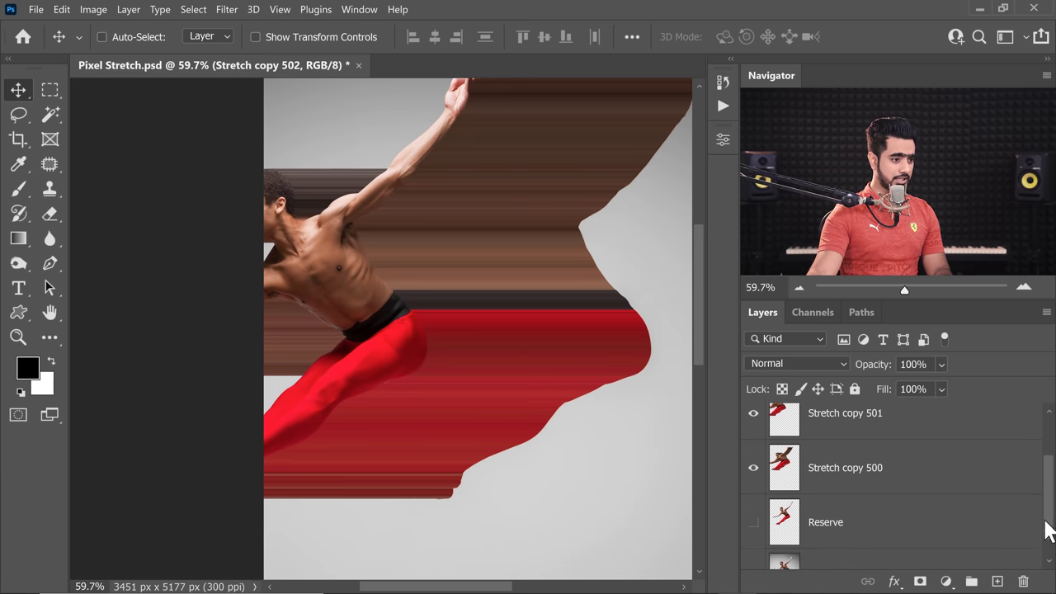
shift+click(854, 465)
scroll(1053, 481, up, 1)
scroll(1031, 484, up, 1)
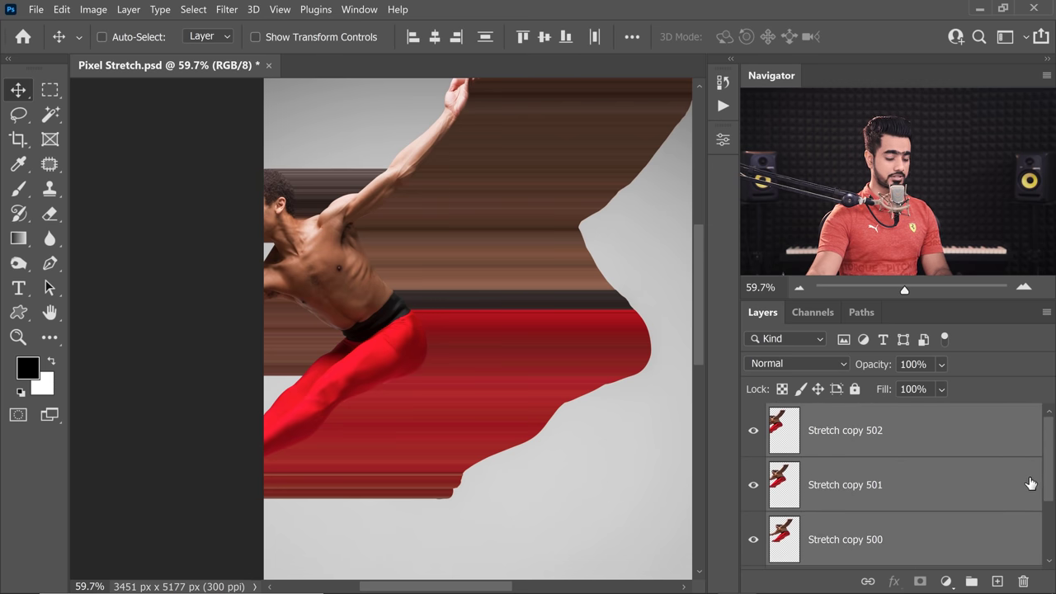
key(ctrl+e)
Step: Rename the merged layer as Stretch
double_click(842, 431)
drag(842, 431, 887, 430)
key(BackSpace)
key(Return)
Step: Move the Stretch layer to the right until the dancer's outstretched hand lies fully inside the canvas
scroll(540, 332, down, 3)
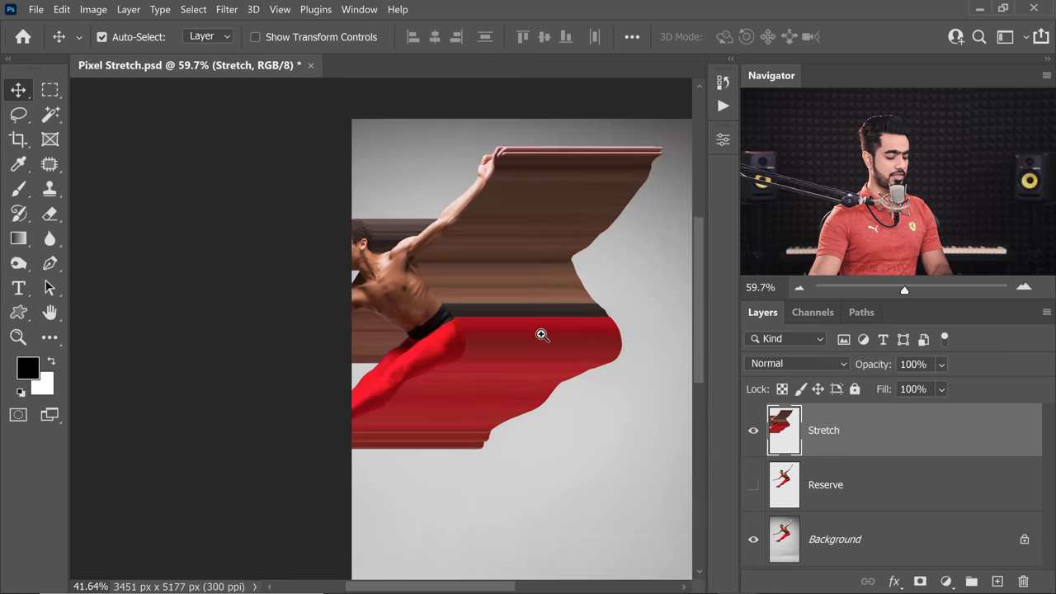
key(ctrl+t)
drag(555, 341, 626, 349)
key(Return)
drag(489, 378, 544, 378)
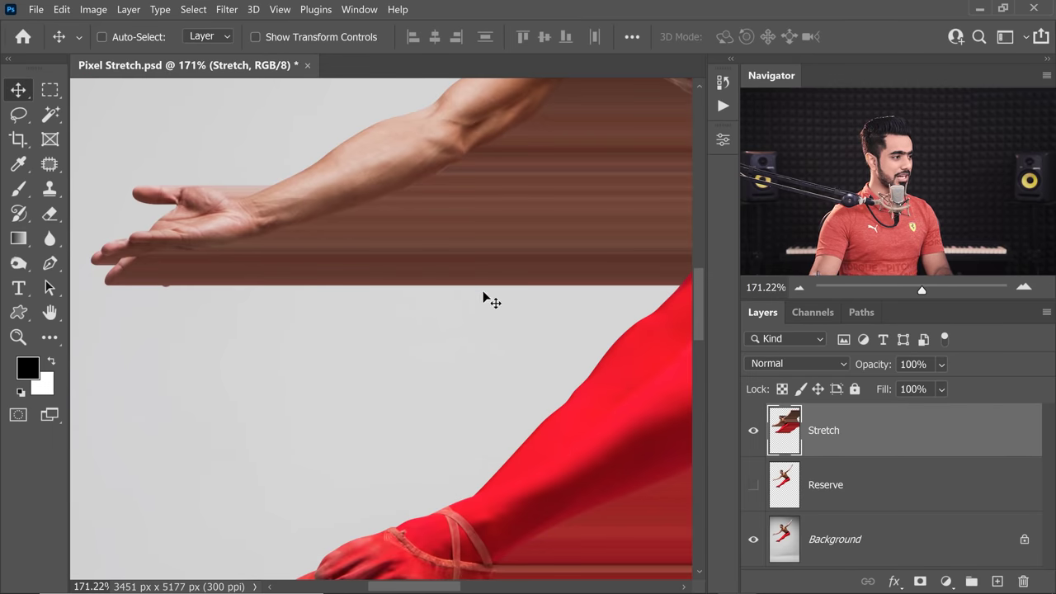
drag(647, 441, 636, 455)
Step: Add a Solid Color fill layer in light grey b3b3b3 directly above the Background layer
click(848, 536)
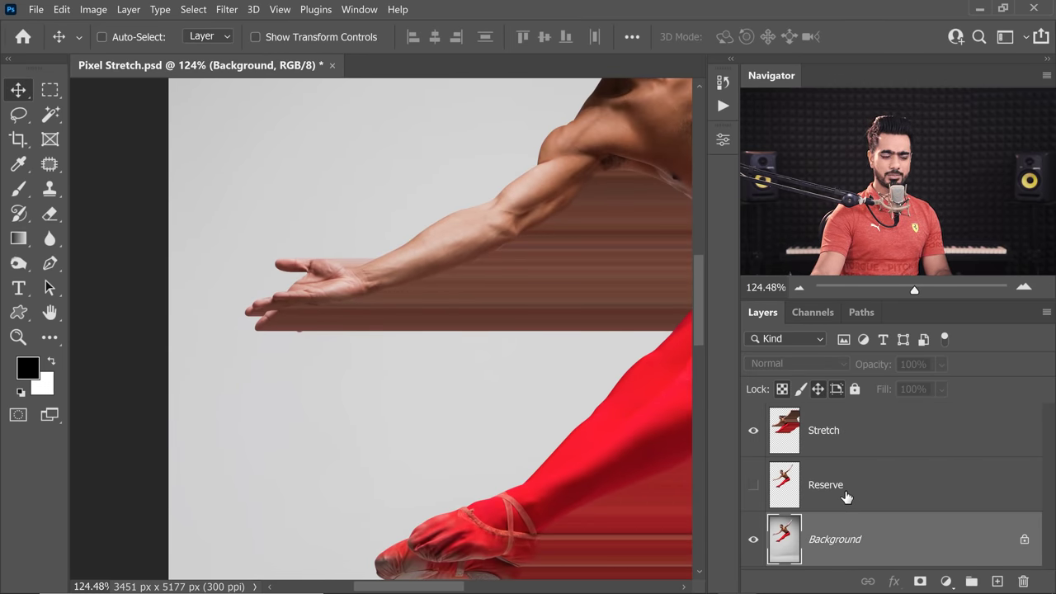
click(949, 578)
click(929, 298)
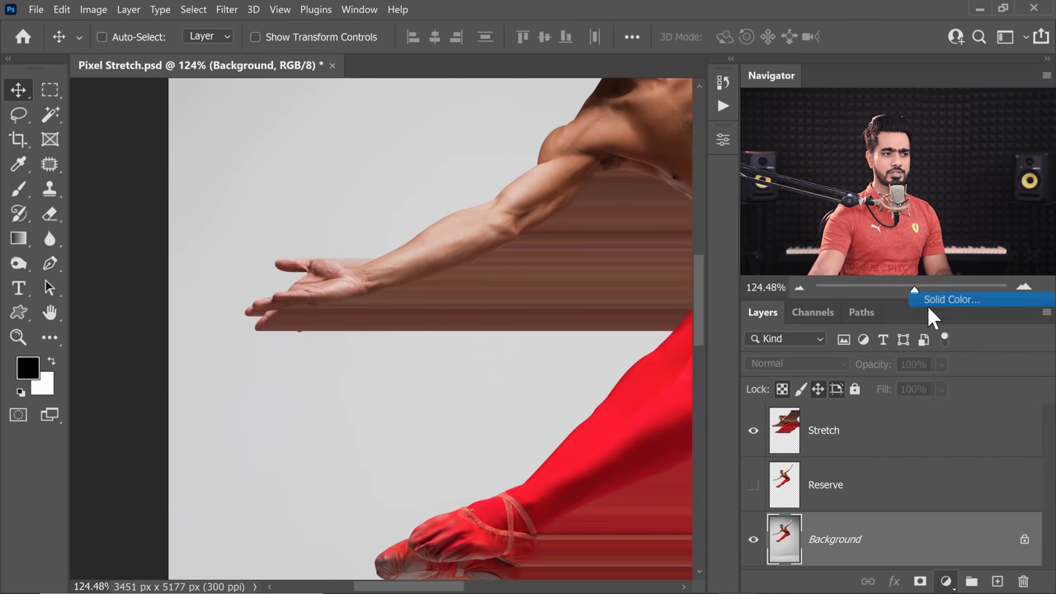
drag(632, 267, 617, 263)
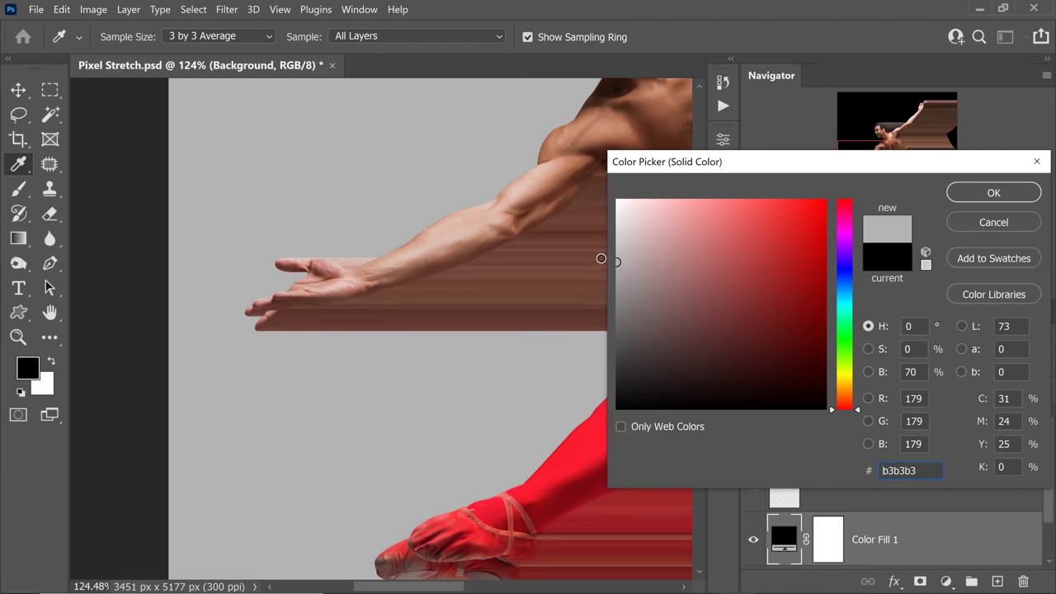
click(964, 198)
key(v)
key(ctrl+0)
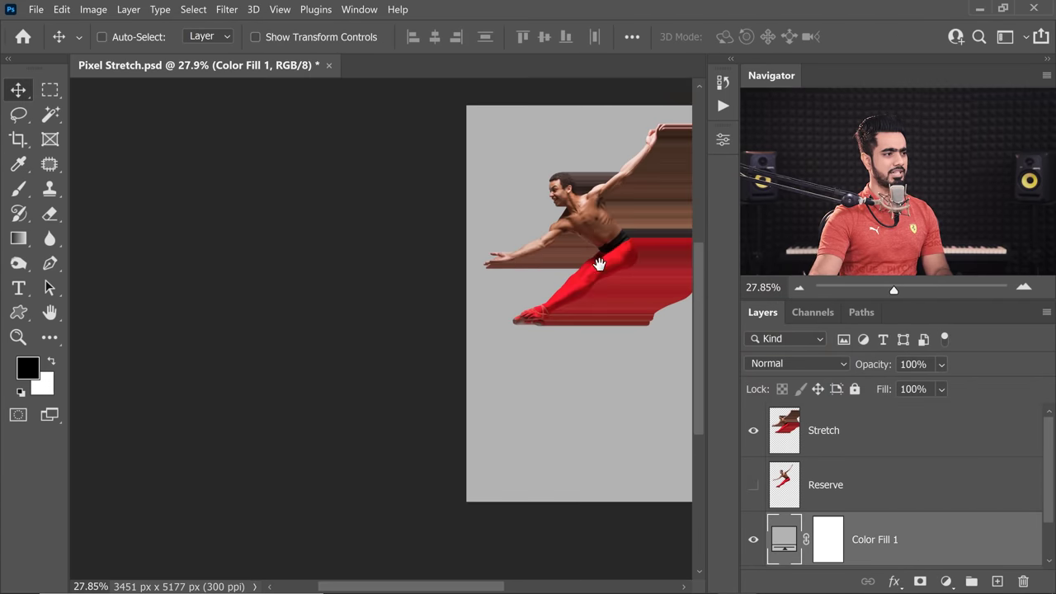
Step: Expand the canvas with the Crop tool at a 16 : 9 ratio to about 9204 × 5177 px, adding space right of the dancer
scroll(481, 277, up, 3)
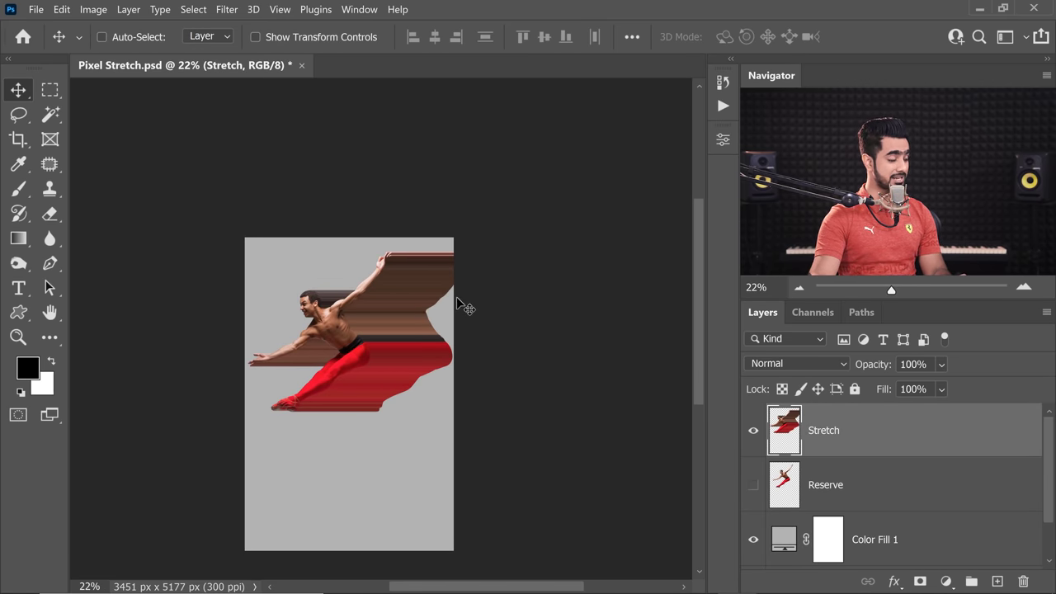
key(c)
click(169, 38)
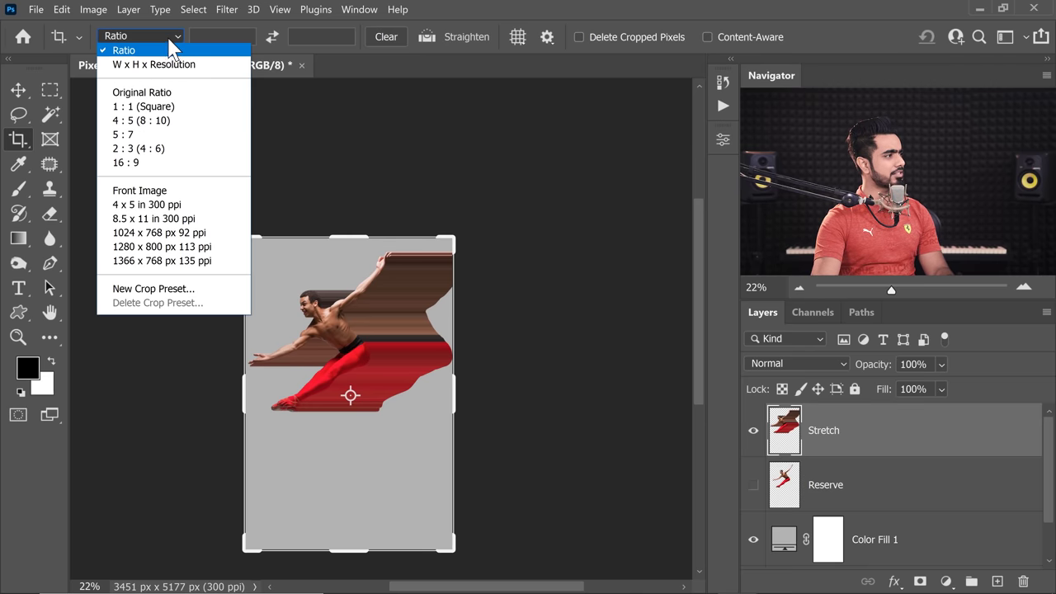
click(142, 165)
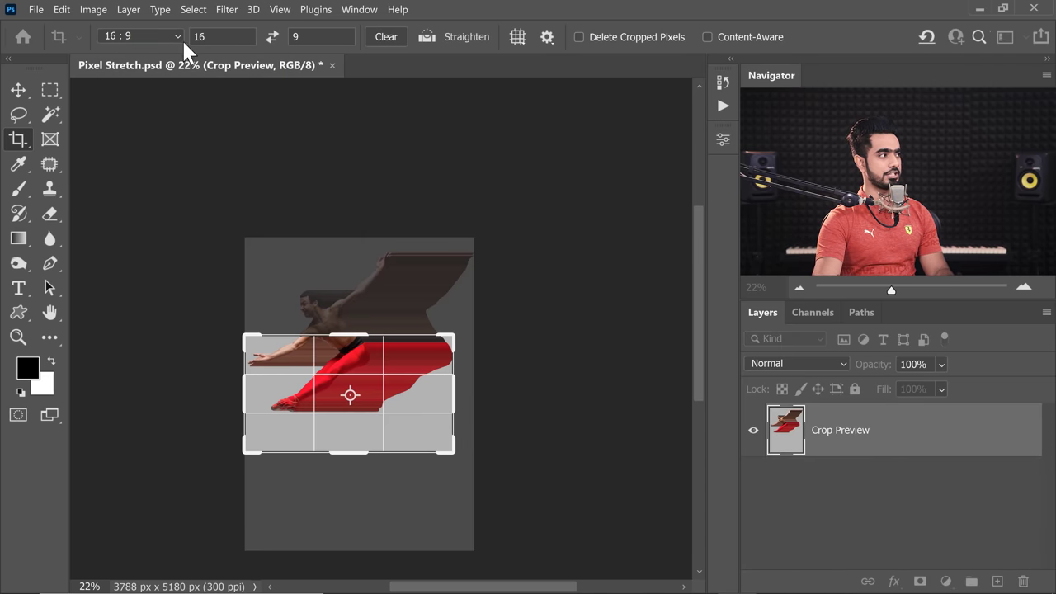
drag(453, 388, 630, 392)
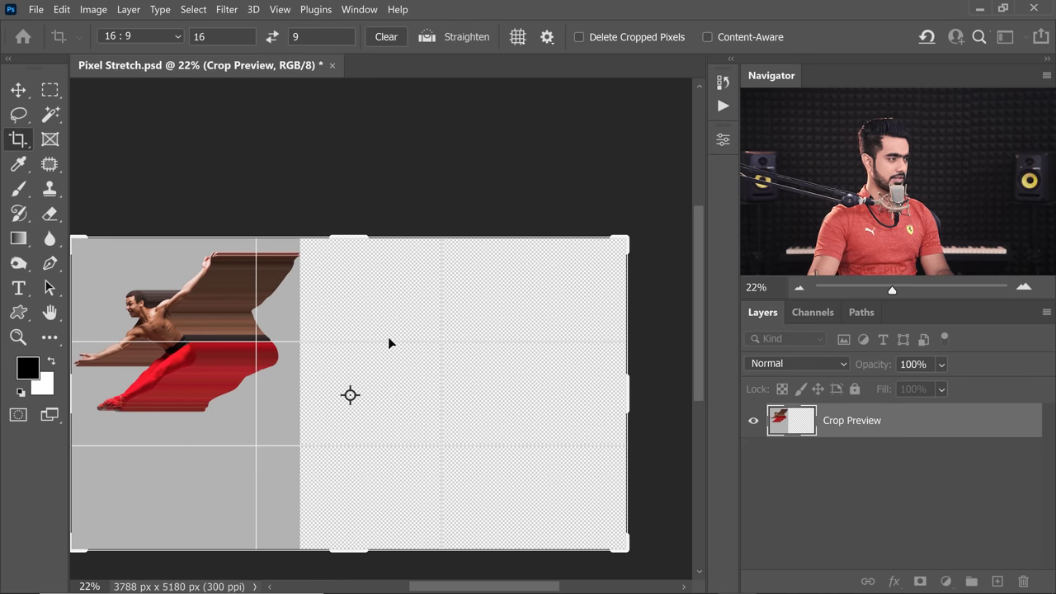
key(Return)
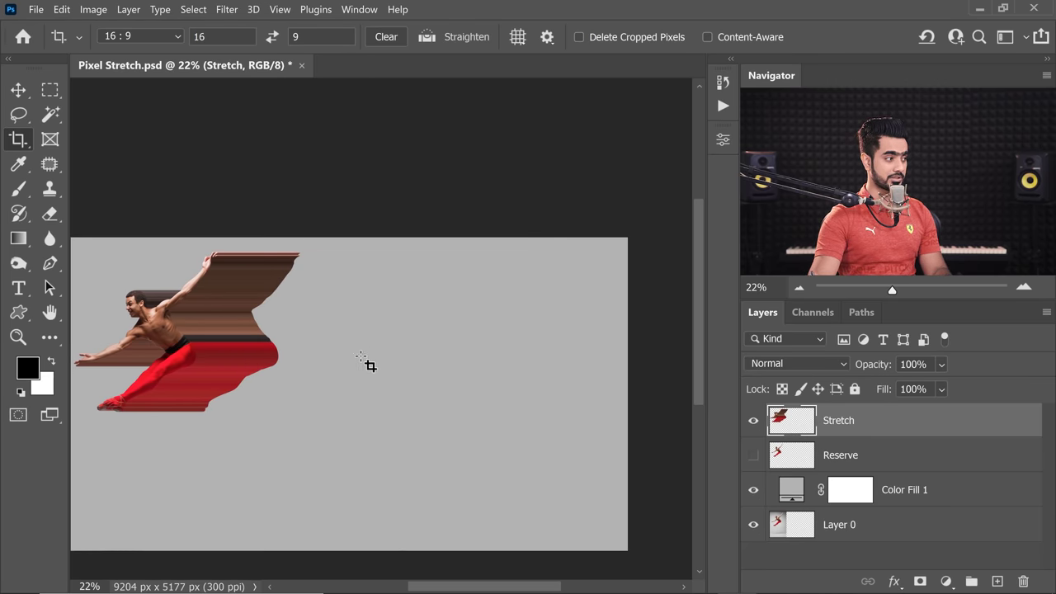
drag(158, 338, 335, 347)
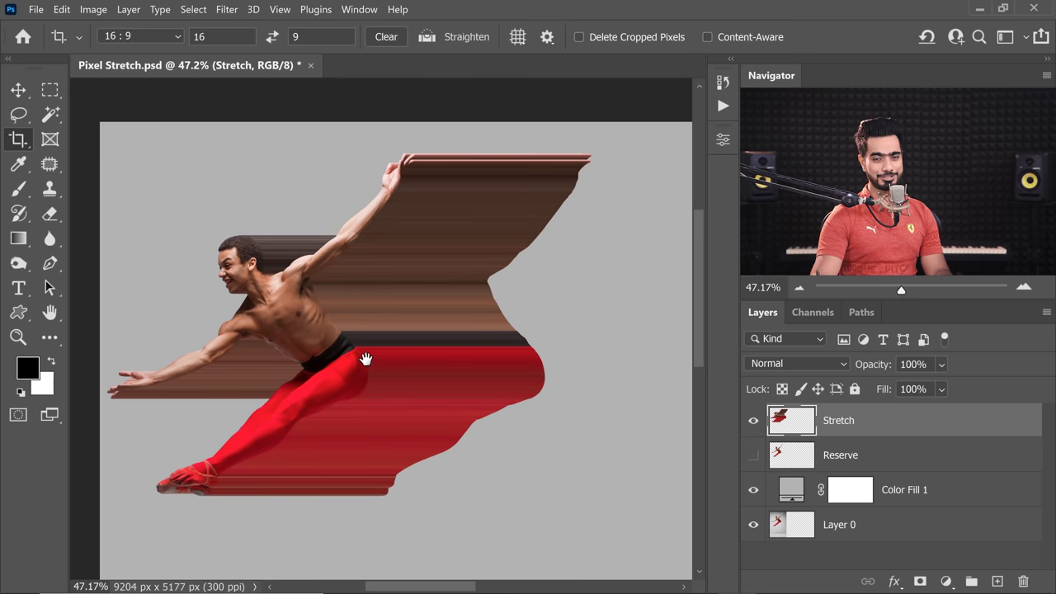
key(v)
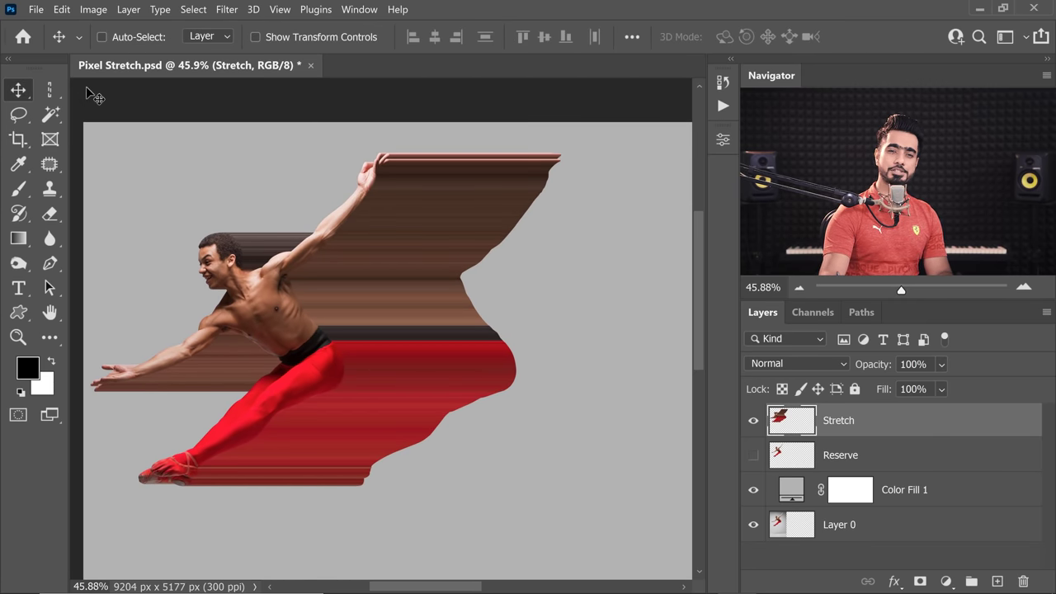
drag(45, 83, 124, 141)
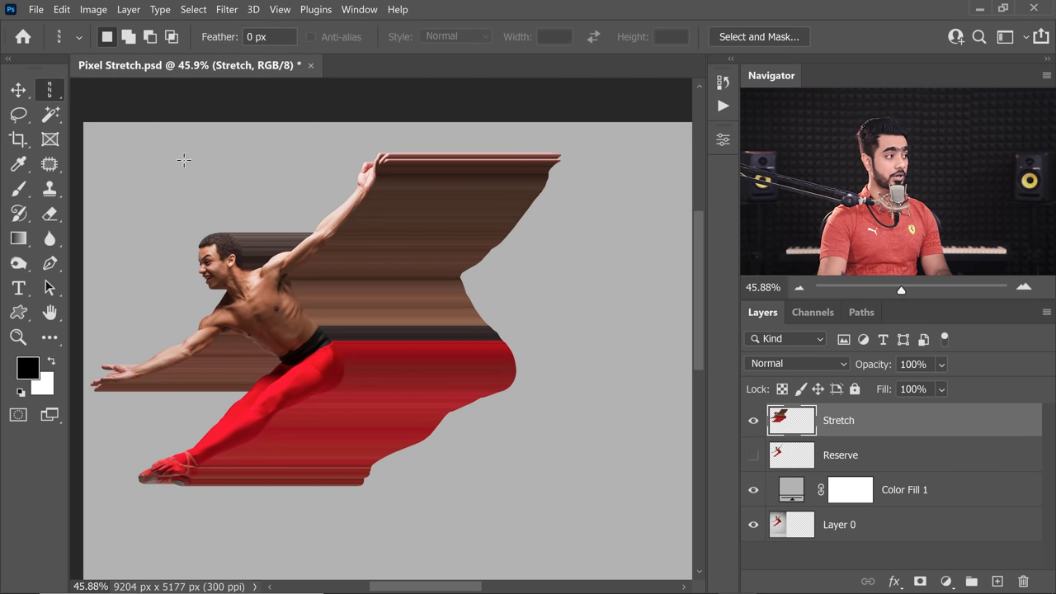
click(365, 280)
drag(366, 281, 393, 475)
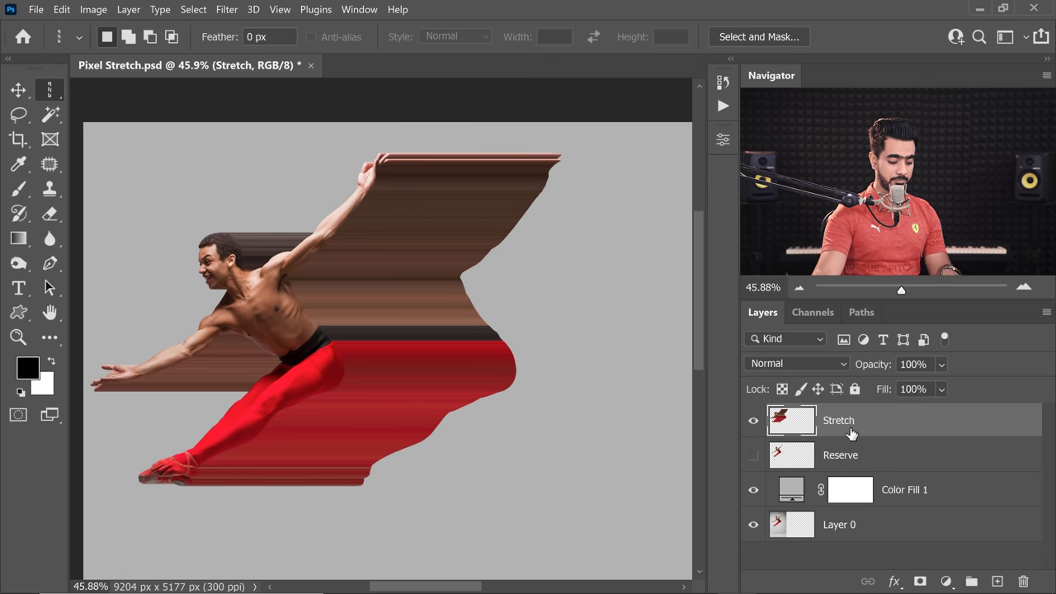
Step: Duplicate the Stretch layer, shift the duplicate to the left to lengthen the stretch, and merge both layers
key(ctrl+j)
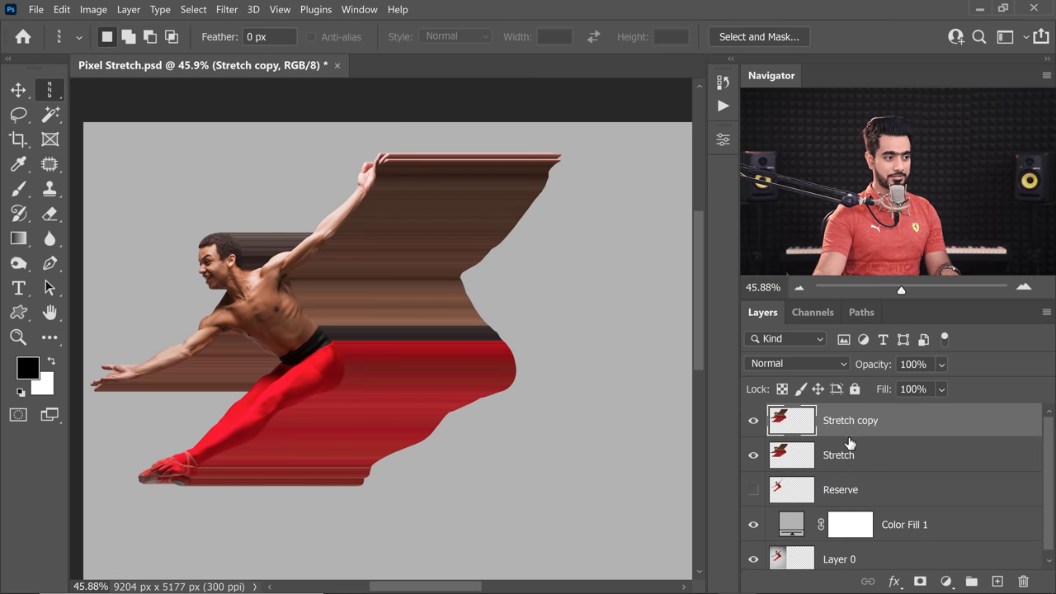
click(20, 92)
drag(391, 323, 276, 327)
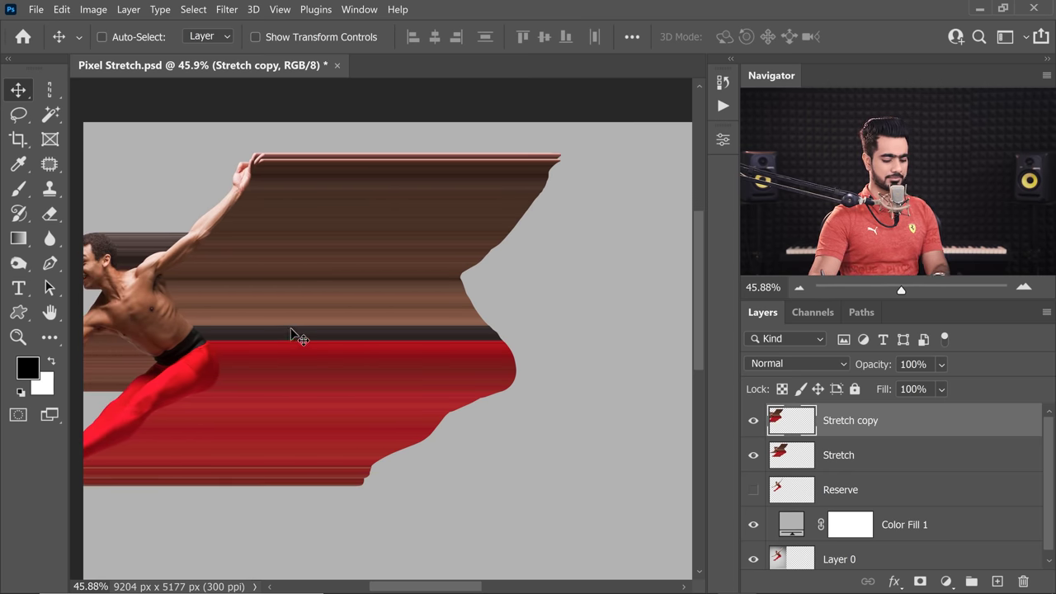
key(ctrl+space)
drag(456, 321, 382, 330)
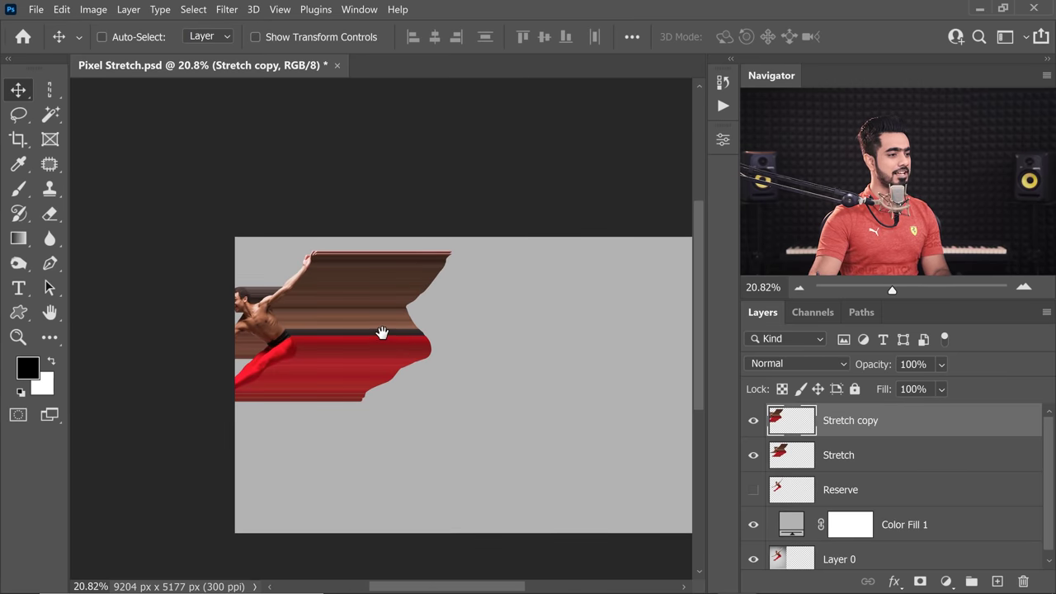
shift+click(851, 453)
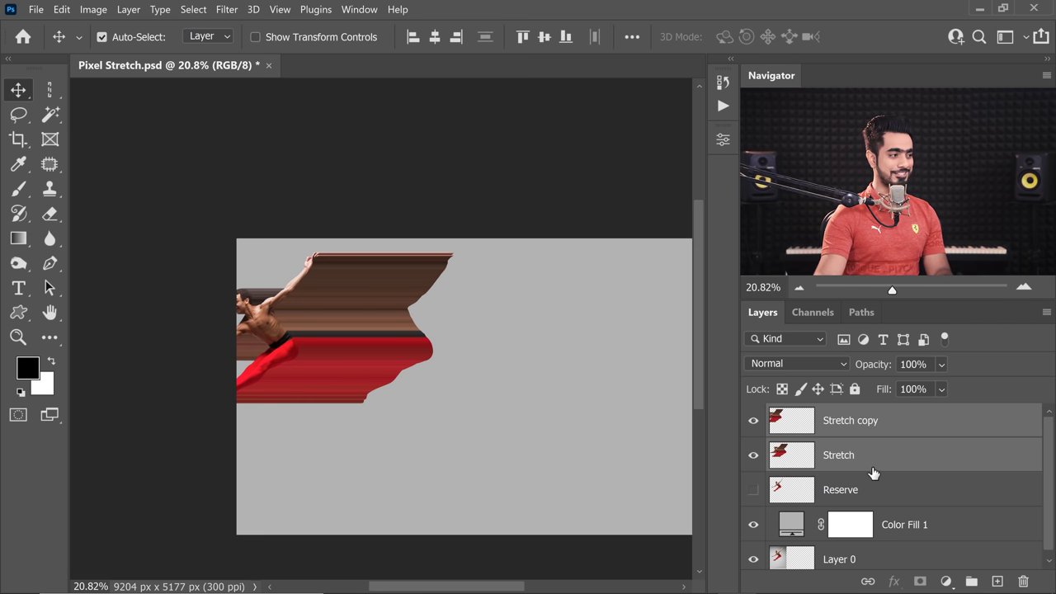
key(ctrl+e)
Step: Move the merged Stretch copy layer right to X about 2589 px, so the whole dancer lies inside the canvas
key(ctrl+t)
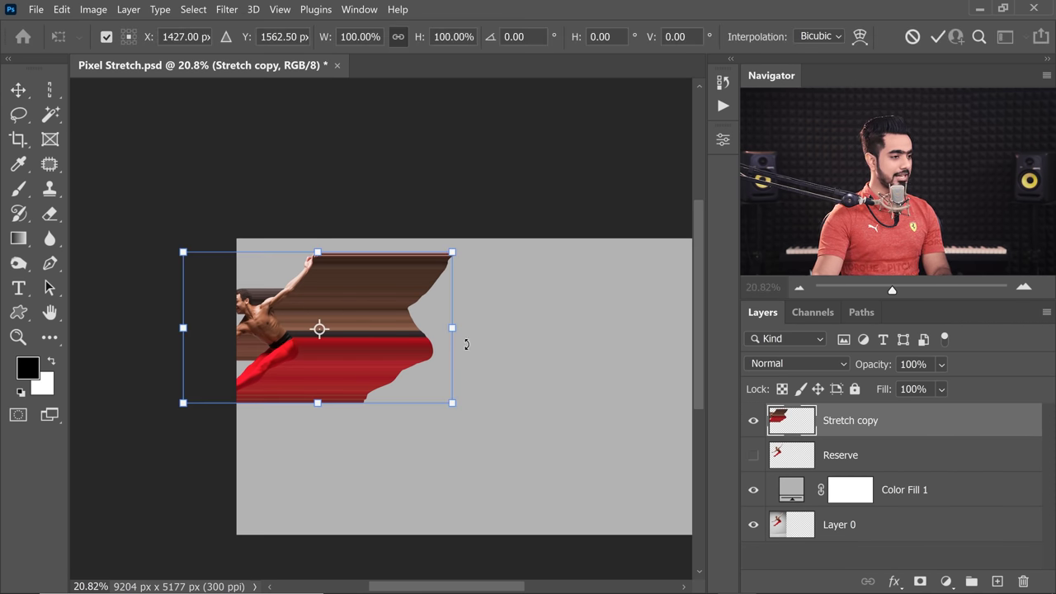
drag(364, 325, 424, 328)
key(Return)
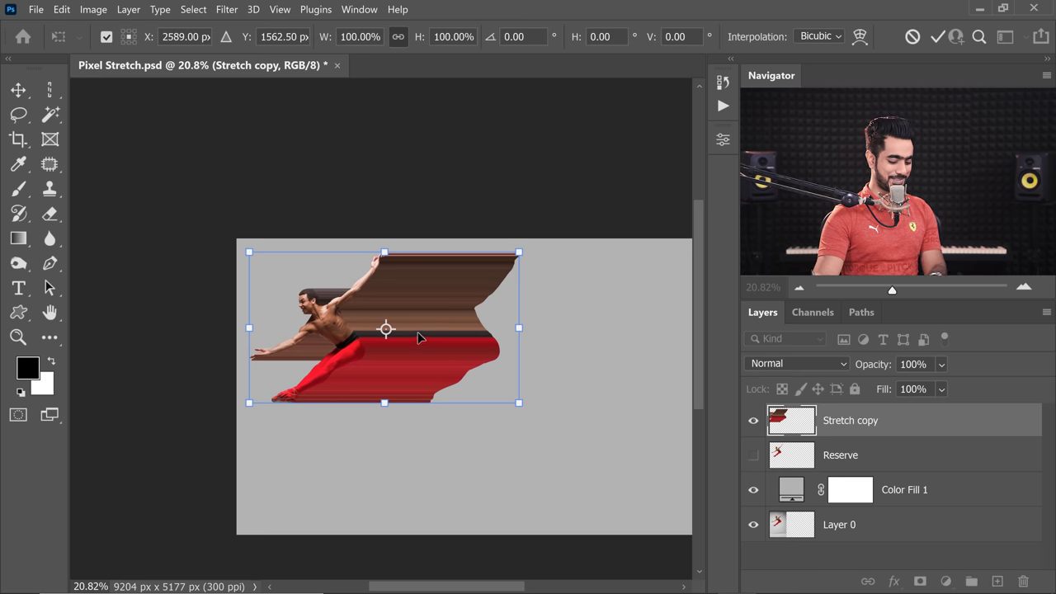
Step: Select a single pixel column through the stretch where it spans the full brown and red height, and copy it to a new layer
click(50, 91)
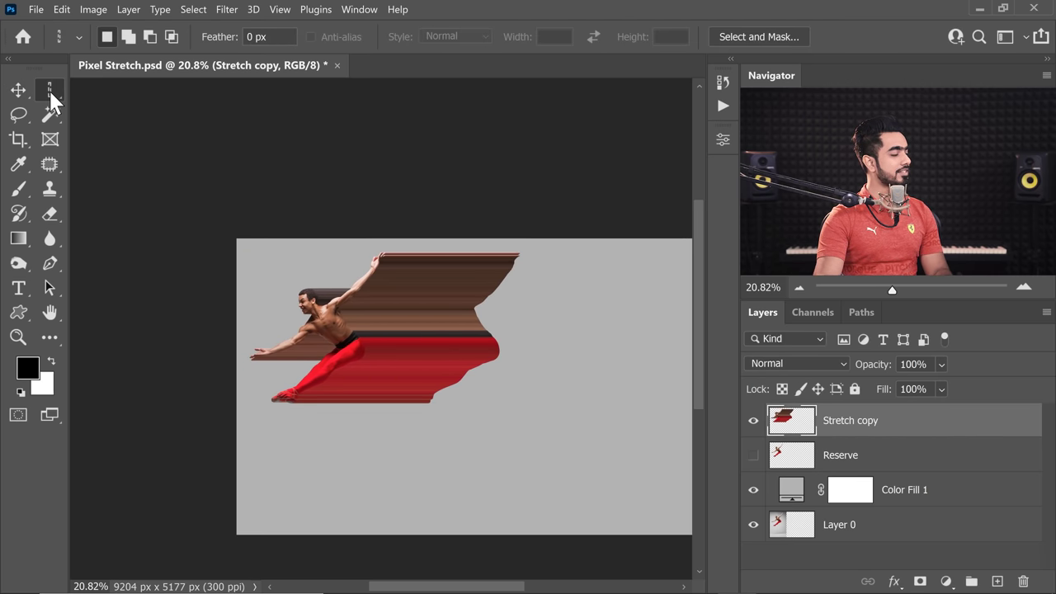
click(112, 142)
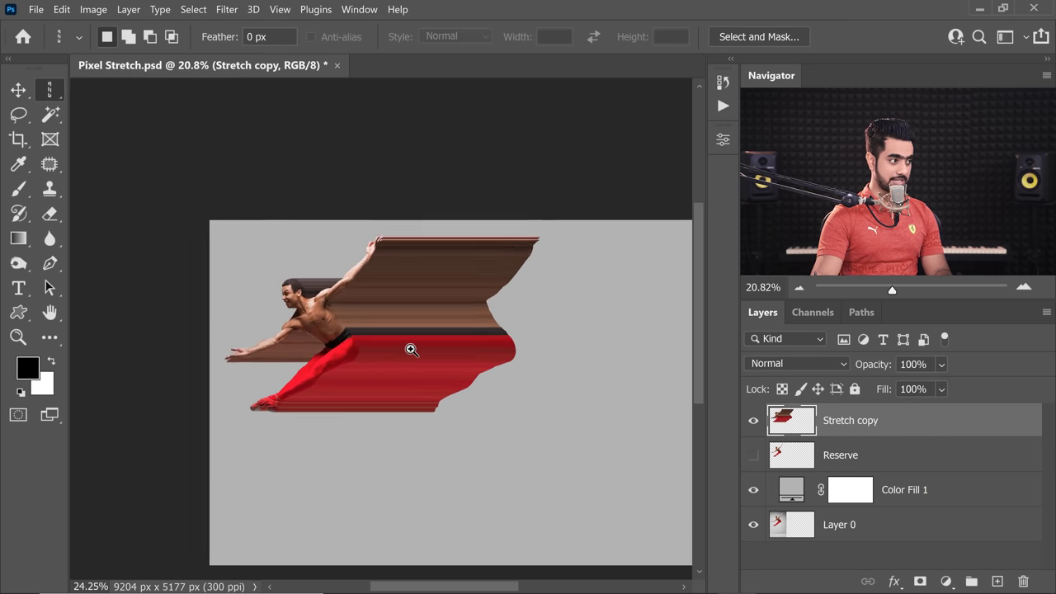
scroll(410, 349, up, 5)
drag(381, 361, 405, 370)
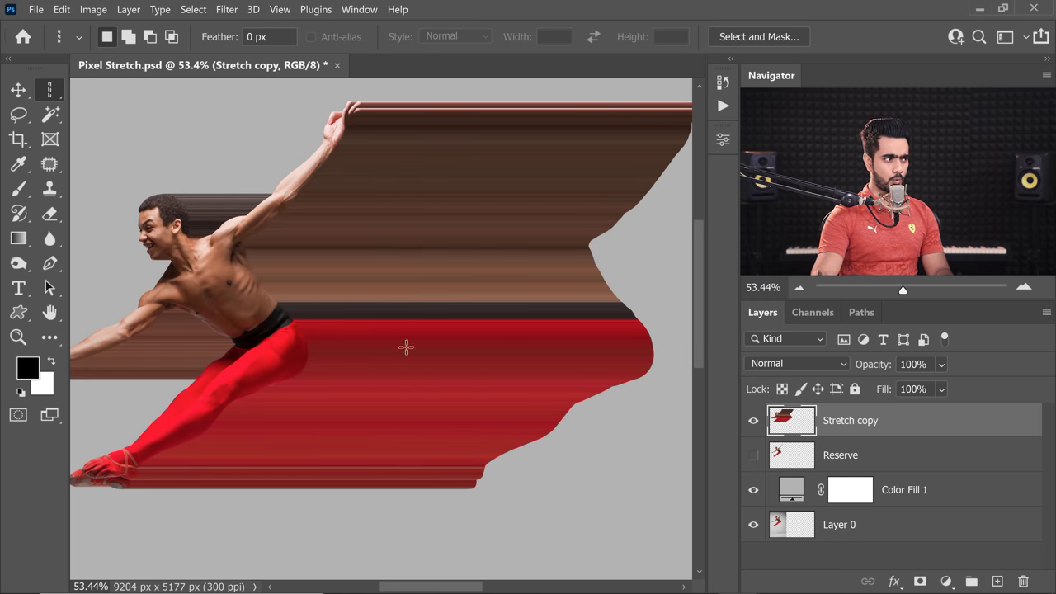
drag(410, 169, 472, 181)
drag(528, 274, 418, 294)
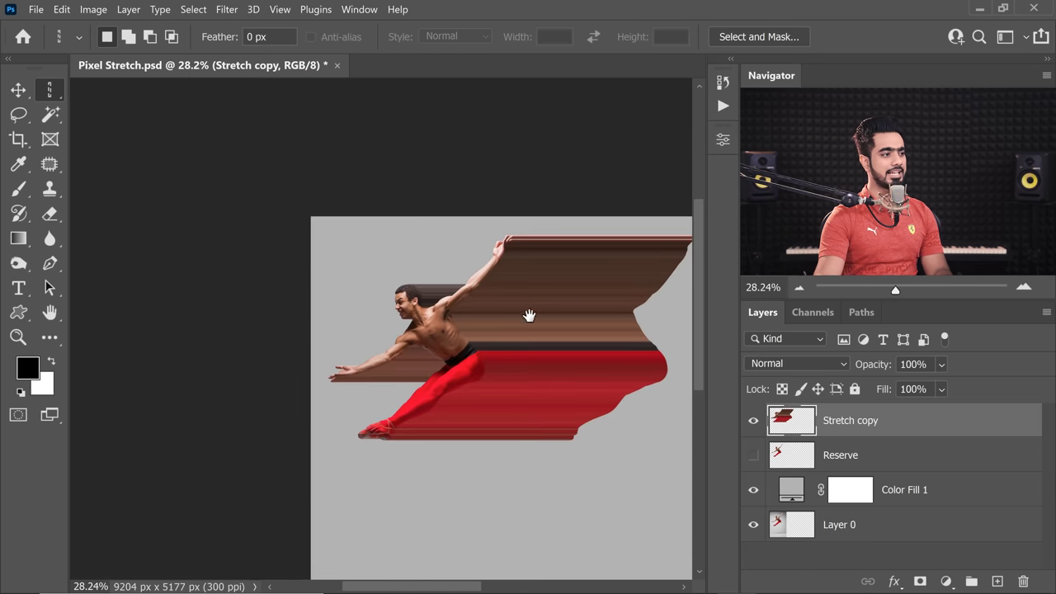
drag(521, 304, 402, 283)
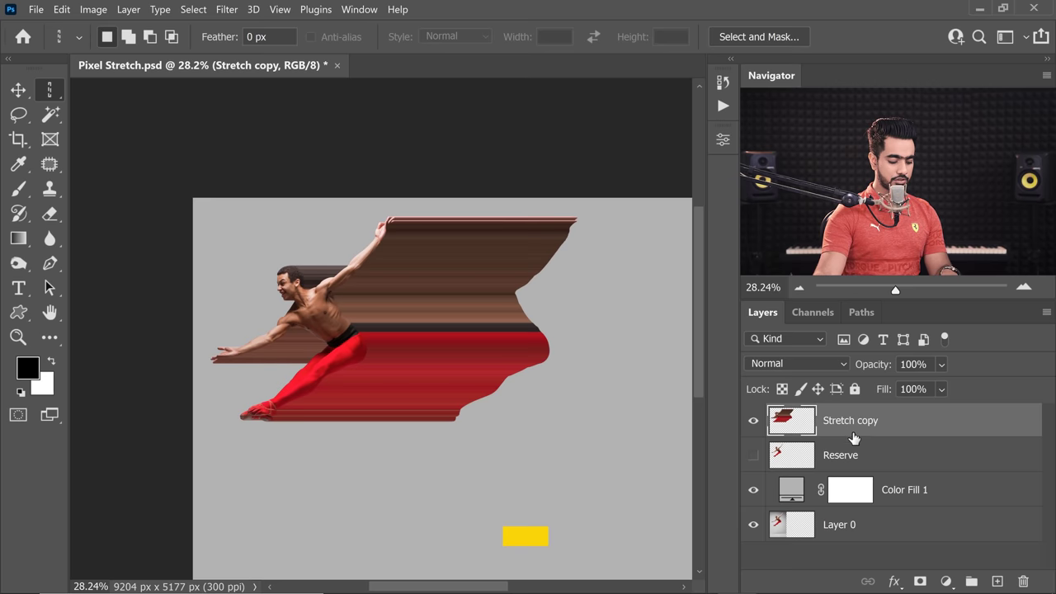
key(ctrl+j)
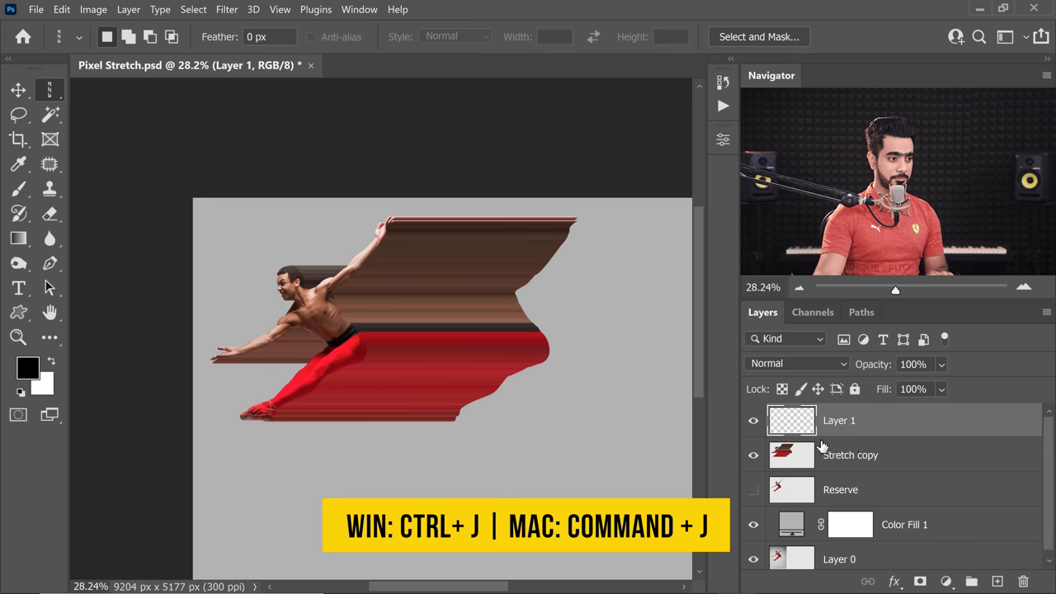
Step: Isolate Layer 1 to examine the copied pixel column up close, and restore the visibility of the other layers
alt+click(753, 420)
drag(404, 264, 493, 291)
drag(606, 295, 246, 300)
drag(502, 320, 530, 324)
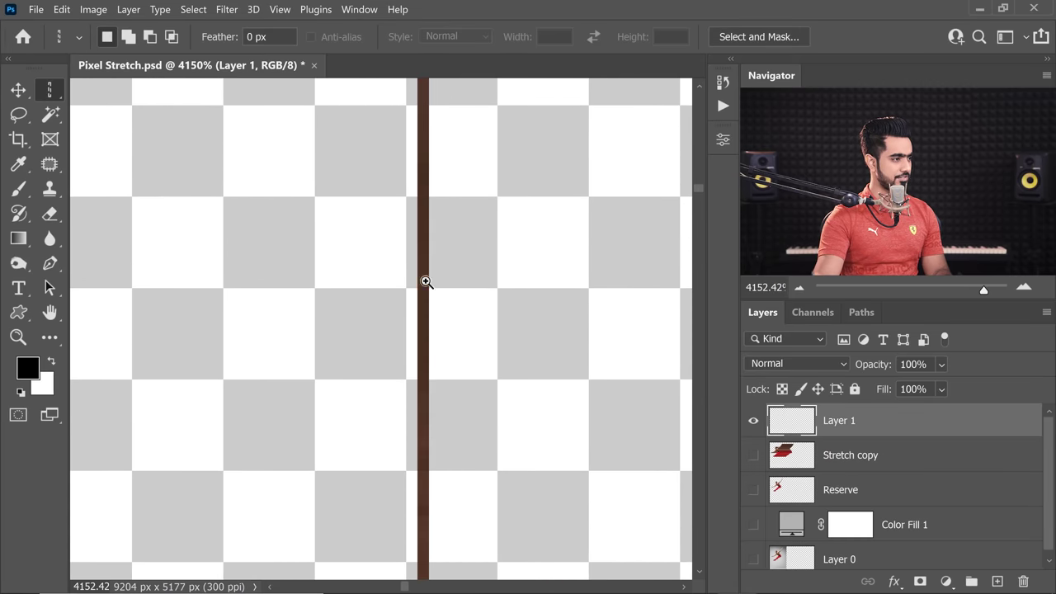
drag(459, 323, 362, 356)
drag(445, 357, 388, 326)
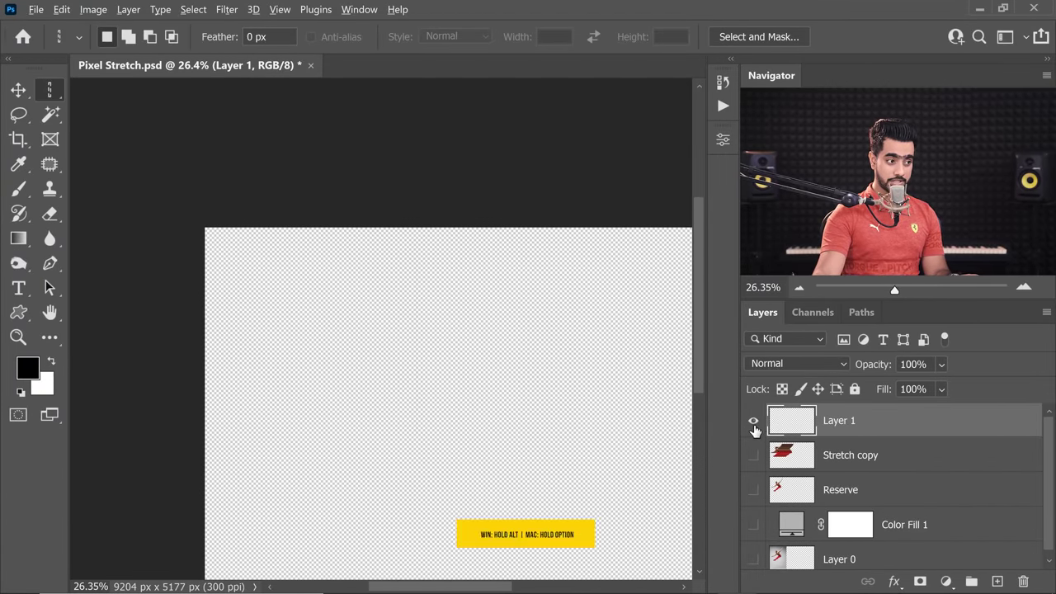
alt+click(755, 424)
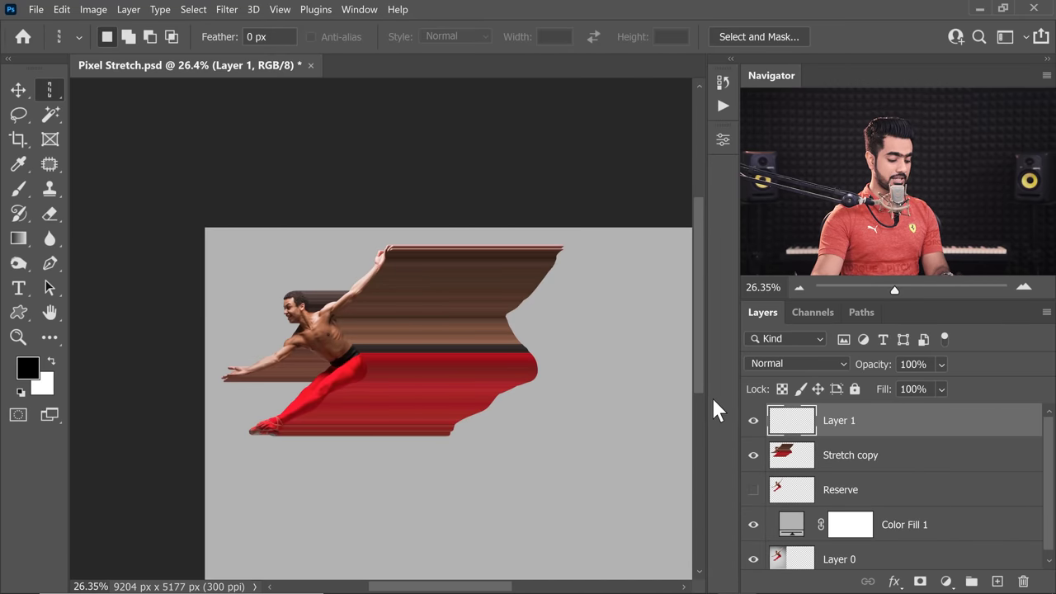
Step: Stretch Layer 1's pixel column horizontally without constraining proportions, from near the canvas's left edge to beyond its right edge
key(ctrl+t)
drag(435, 343, 624, 321)
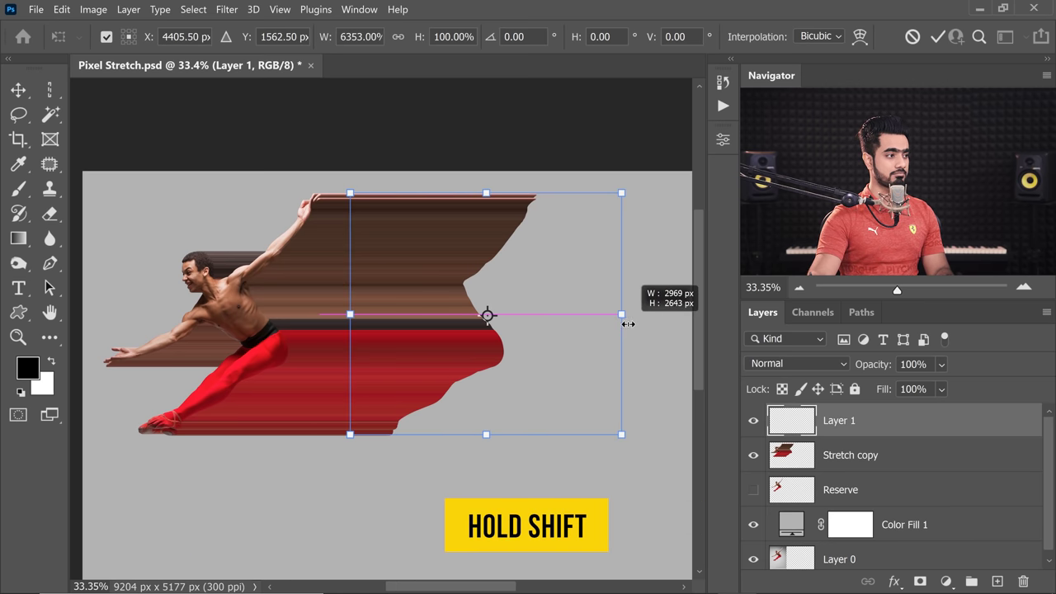
scroll(516, 342, down, 3)
drag(512, 340, 628, 345)
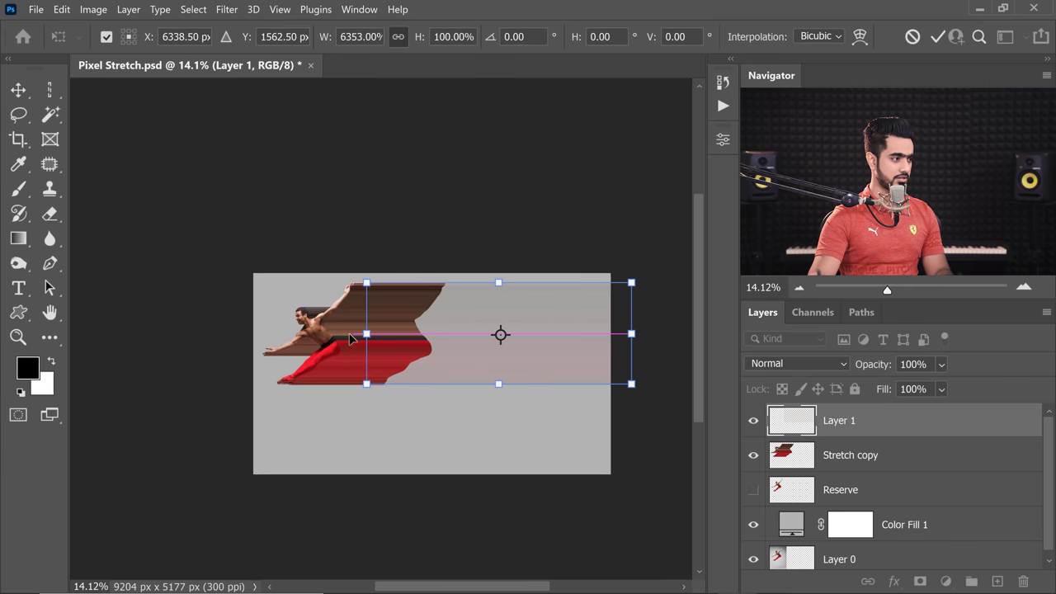
drag(368, 333, 272, 333)
key(Return)
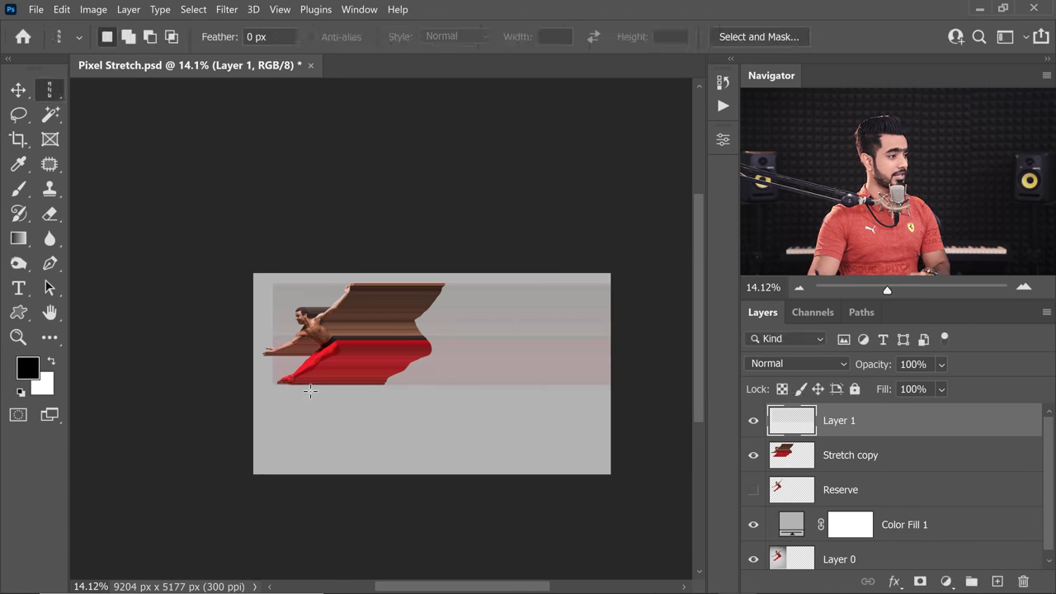
Step: Hide the Stretch copy layer and bring the Reserve layer back, visible, renamed Subject and placed above Layer 1
drag(324, 325, 435, 166)
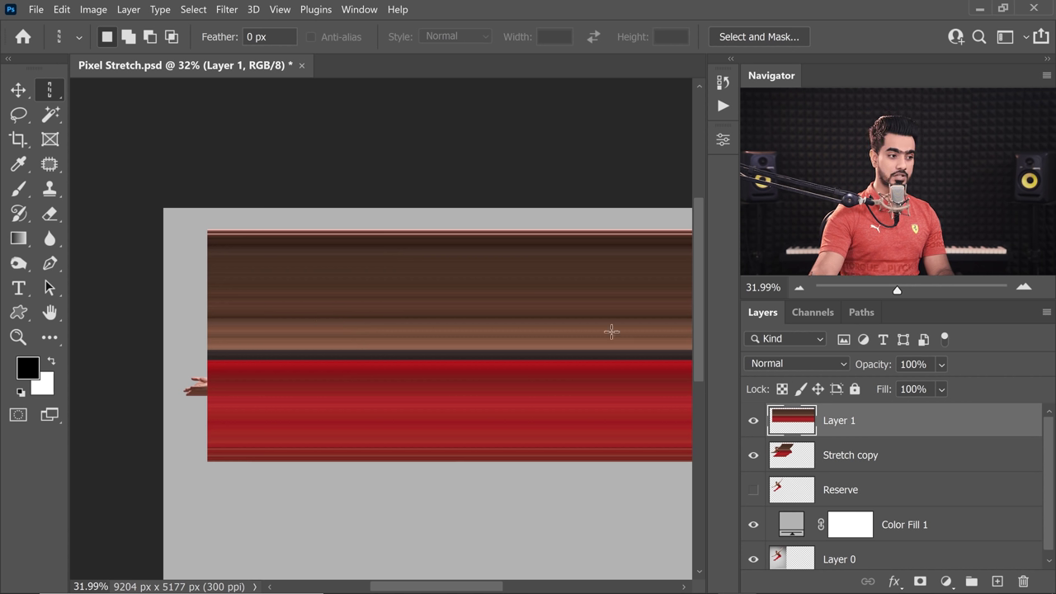
click(754, 456)
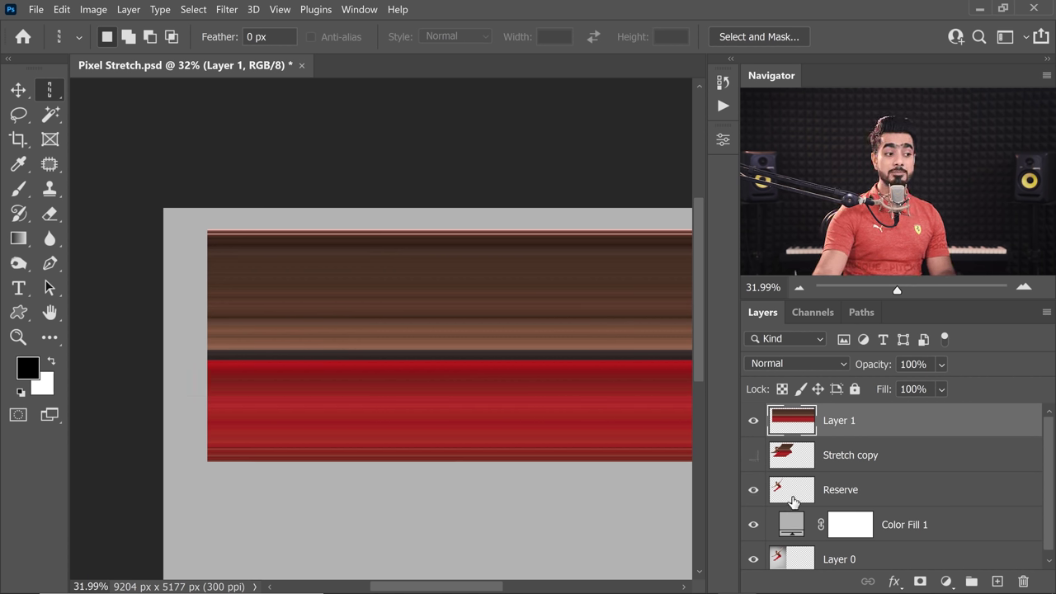
double_click(841, 490)
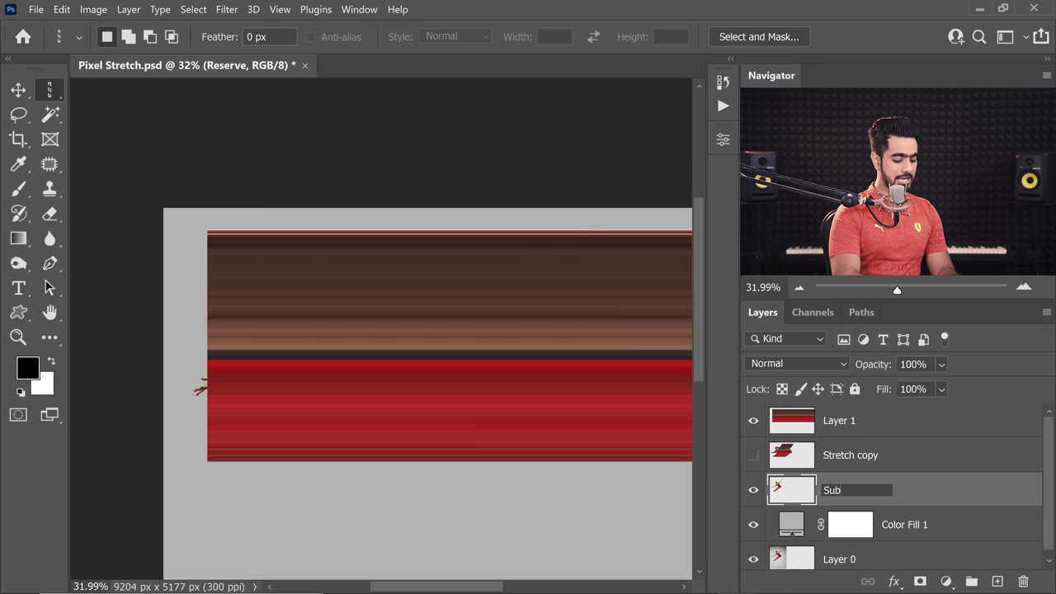
text(t)
key(Return)
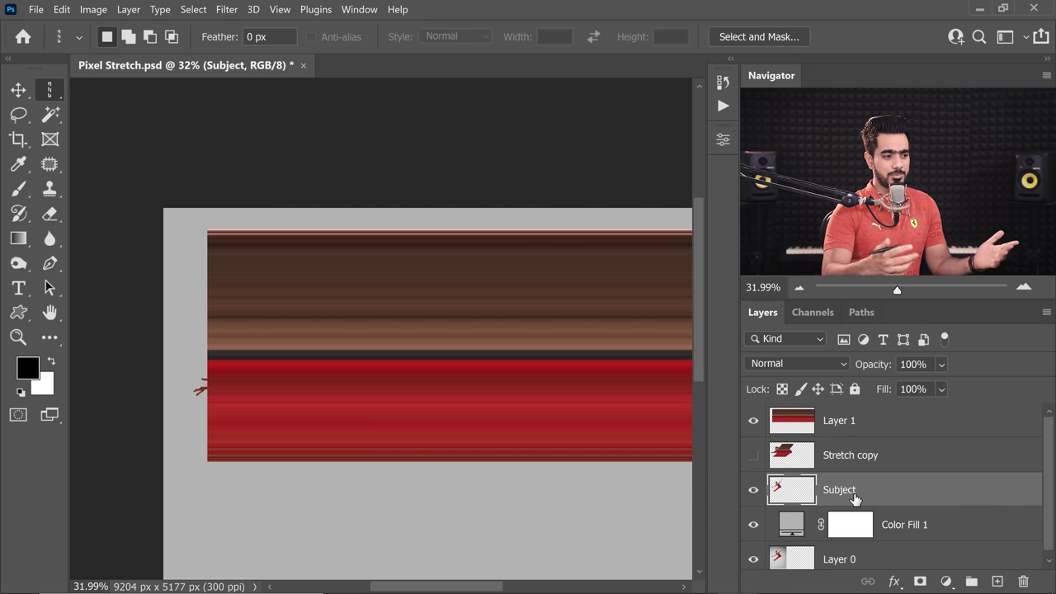
drag(866, 493, 854, 417)
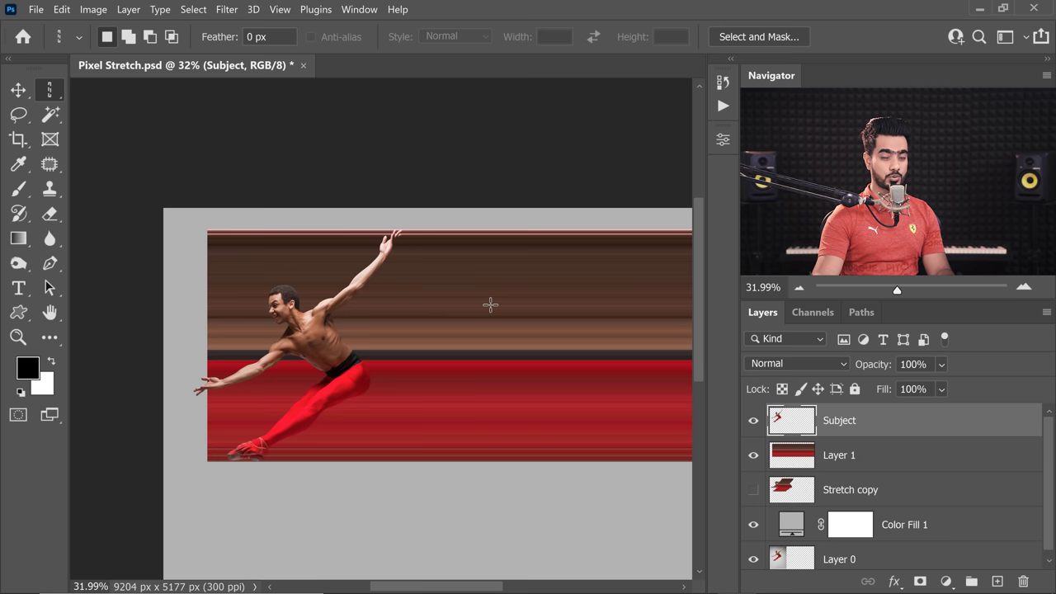
Step: Rename Layer 1 as Pixel Stretch
double_click(839, 458)
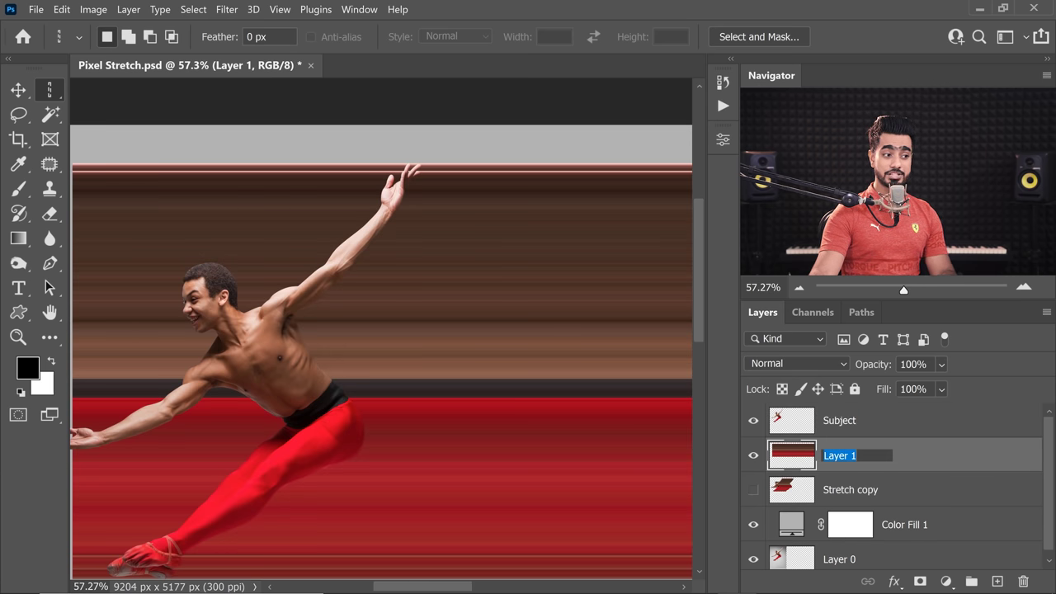
text(Pixel)
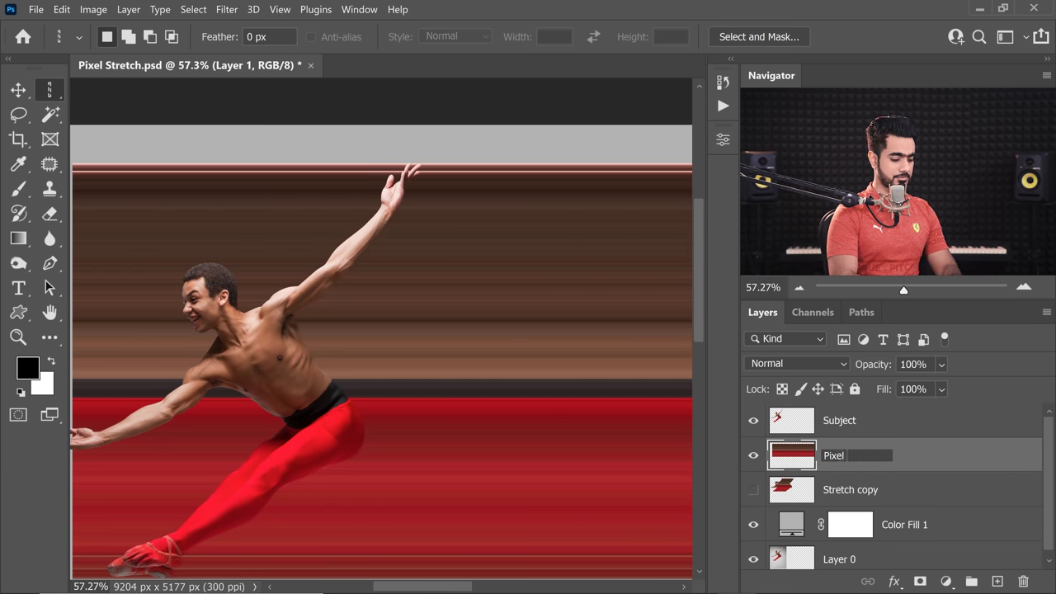
text(Stretch)
key(Return)
Step: Lasso the part of the Pixel Stretch layer in front of the dancer, following the body from raised hand to foot
click(19, 119)
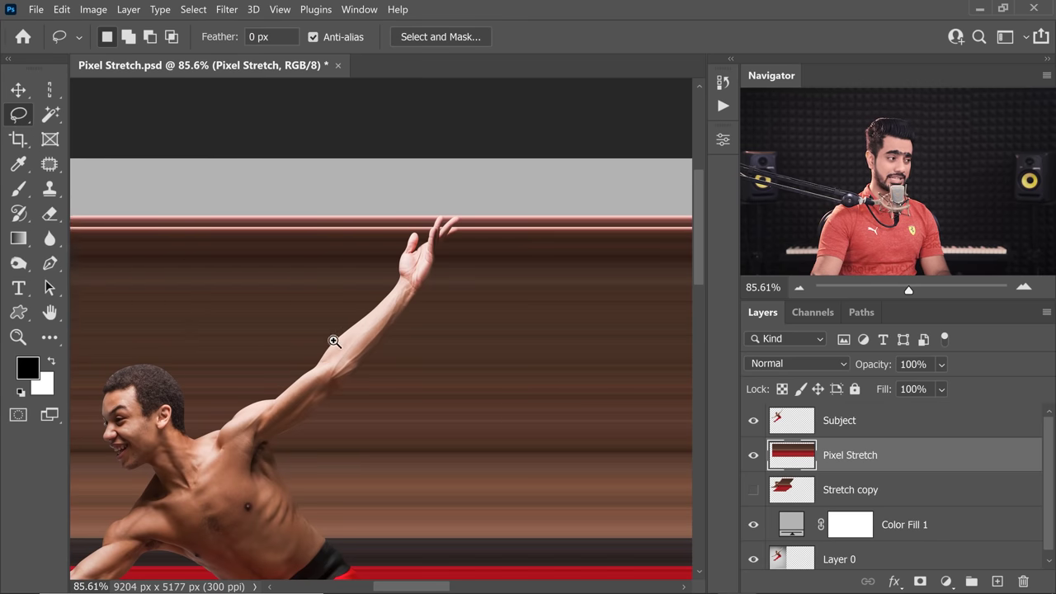
drag(330, 345, 301, 283)
scroll(330, 255, up, 4)
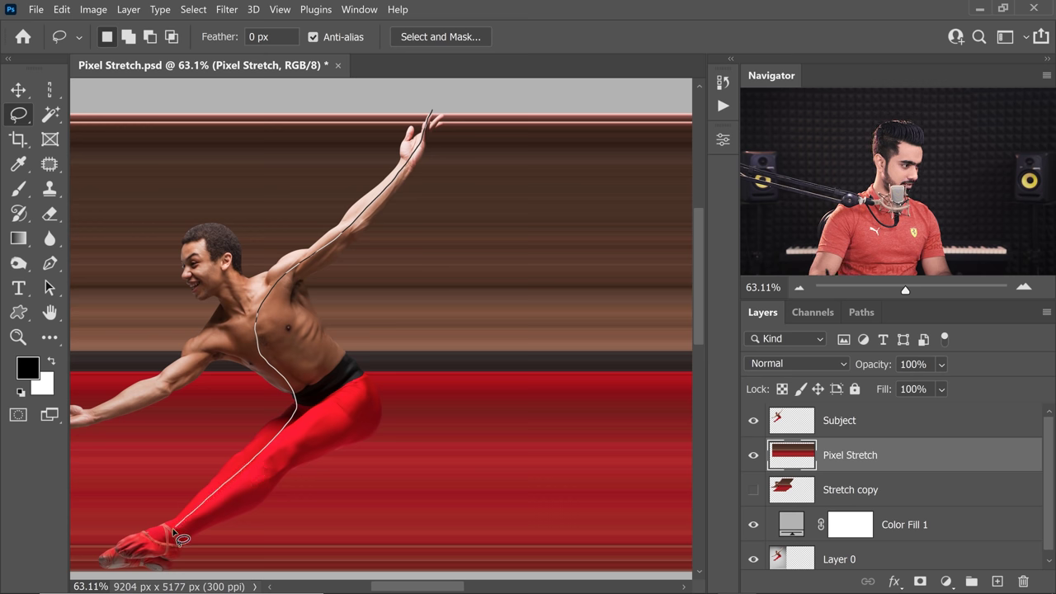
drag(157, 578, 2, 539)
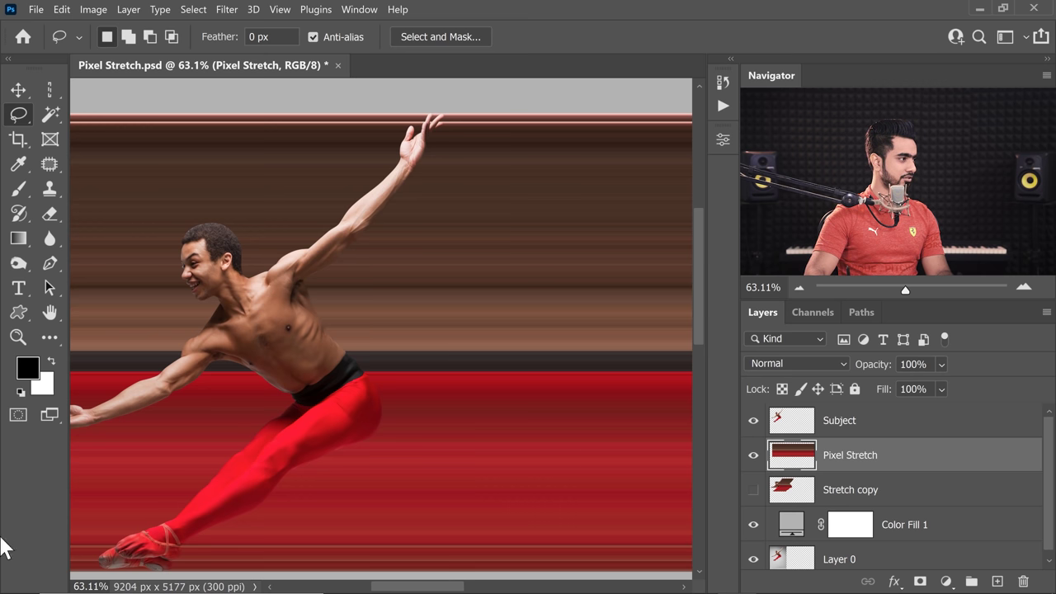
scroll(217, 361, down, 4)
mouse_move(212, 366)
mouse_down()
mouse_move(258, 374)
mouse_move(255, 382)
mouse_up()
drag(198, 459, 183, 464)
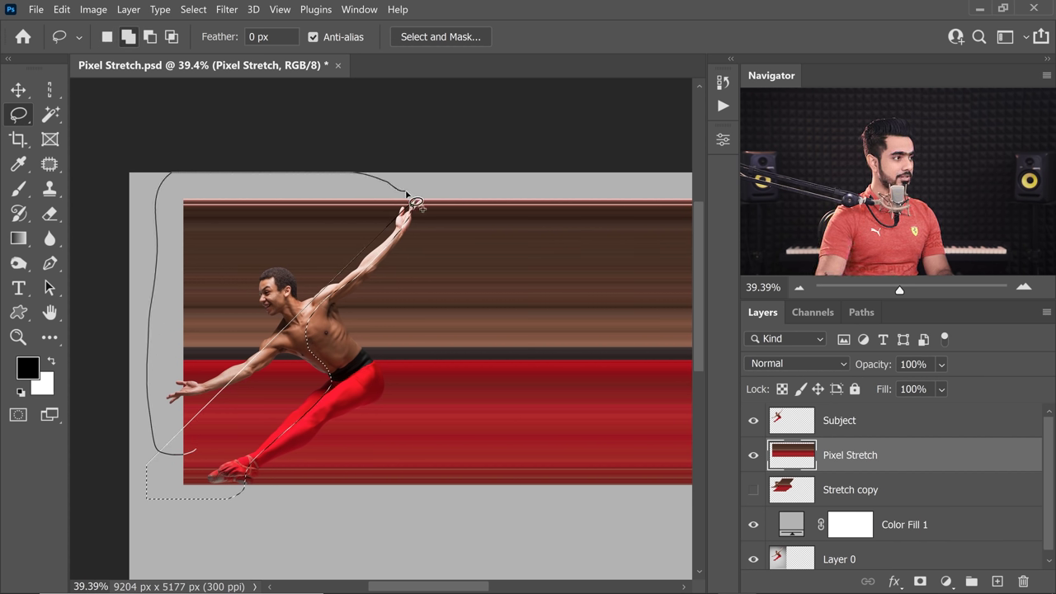
drag(299, 341, 448, 212)
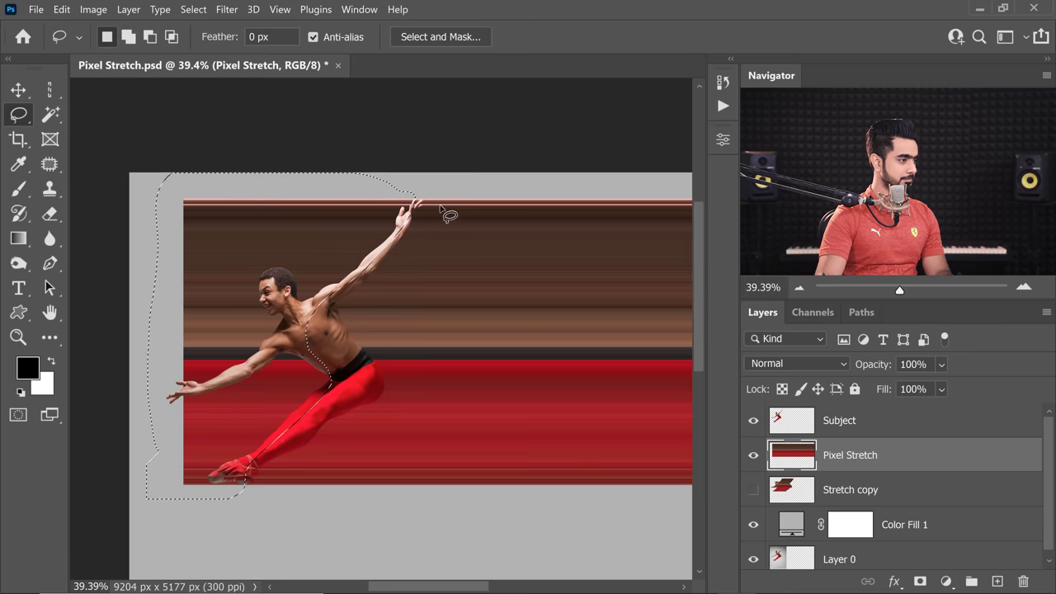
Step: Check the lasso selection around the fingers and extend it under the sole of the dancer's shoe
scroll(448, 212, up, 10)
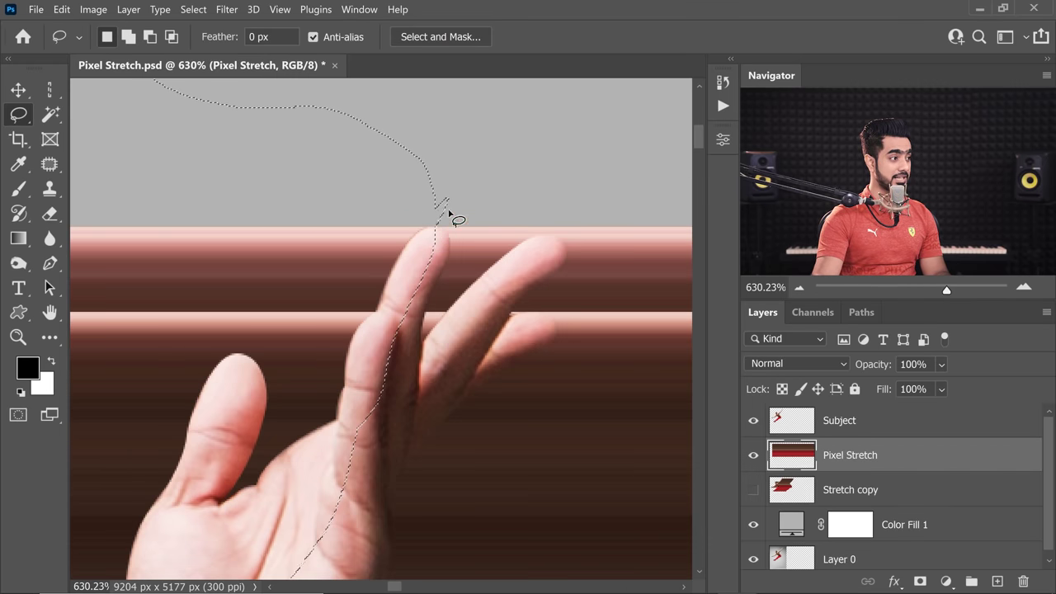
drag(441, 269, 316, 269)
drag(317, 420, 345, 348)
scroll(355, 391, up, 10)
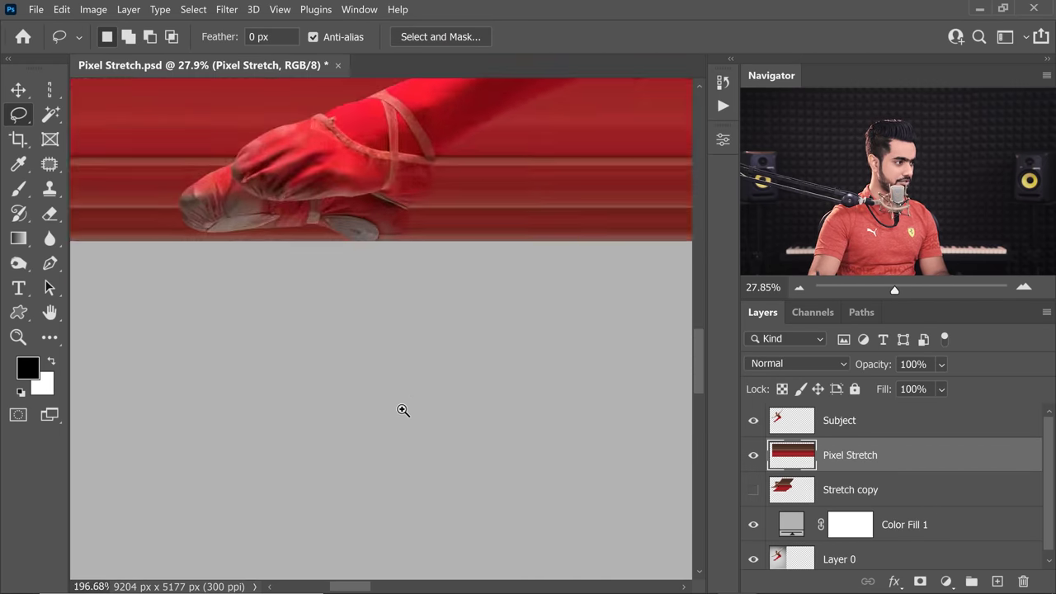
scroll(361, 245, up, 3)
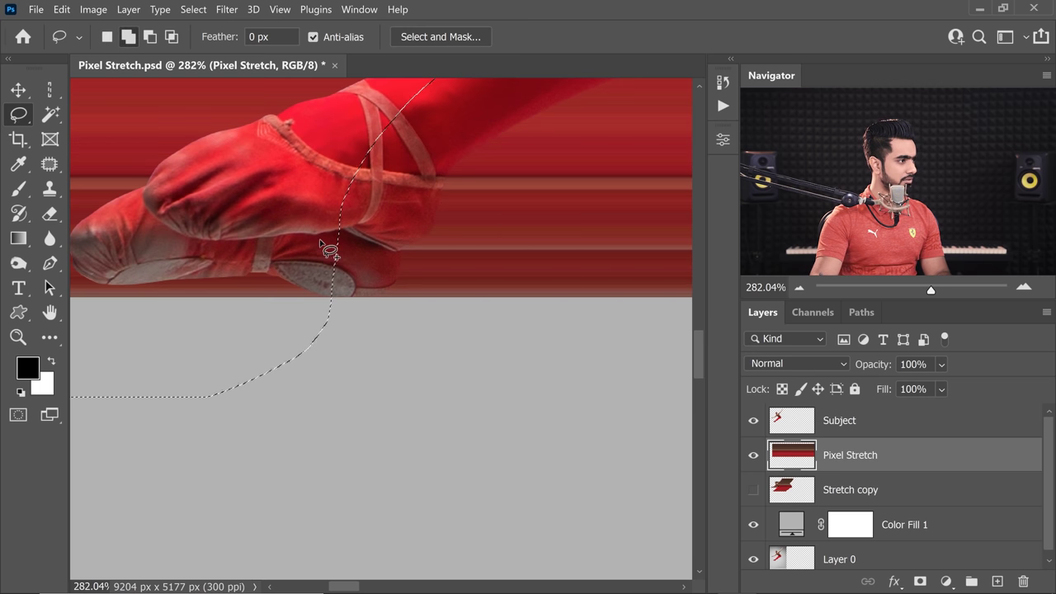
drag(322, 239, 348, 266)
drag(357, 307, 324, 288)
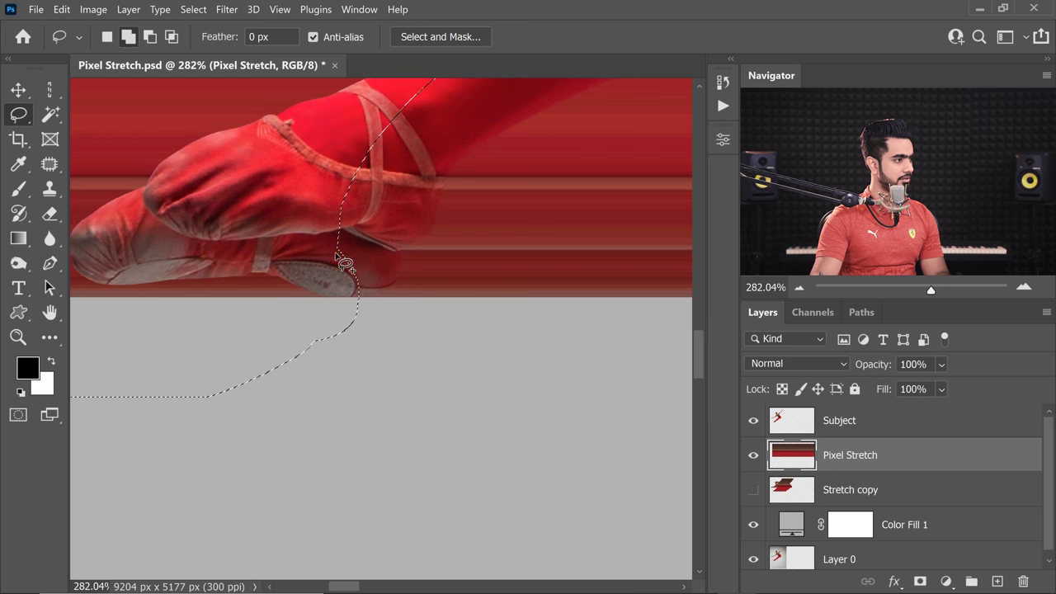
Step: Delete the selected part of the Pixel Stretch layer and deselect
scroll(340, 293, down, 10)
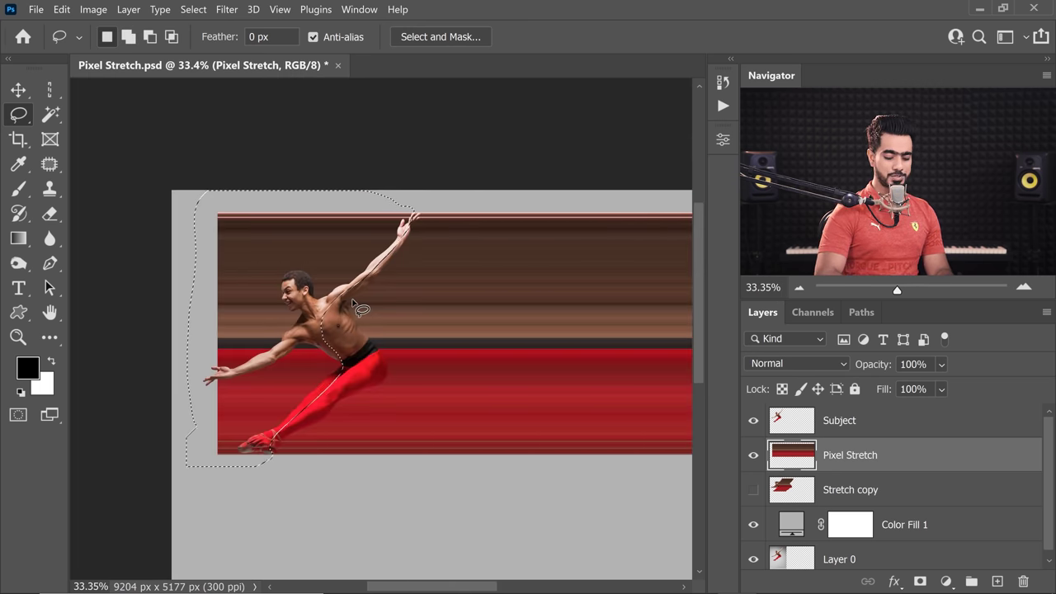
key(Delete)
key(ctrl+d)
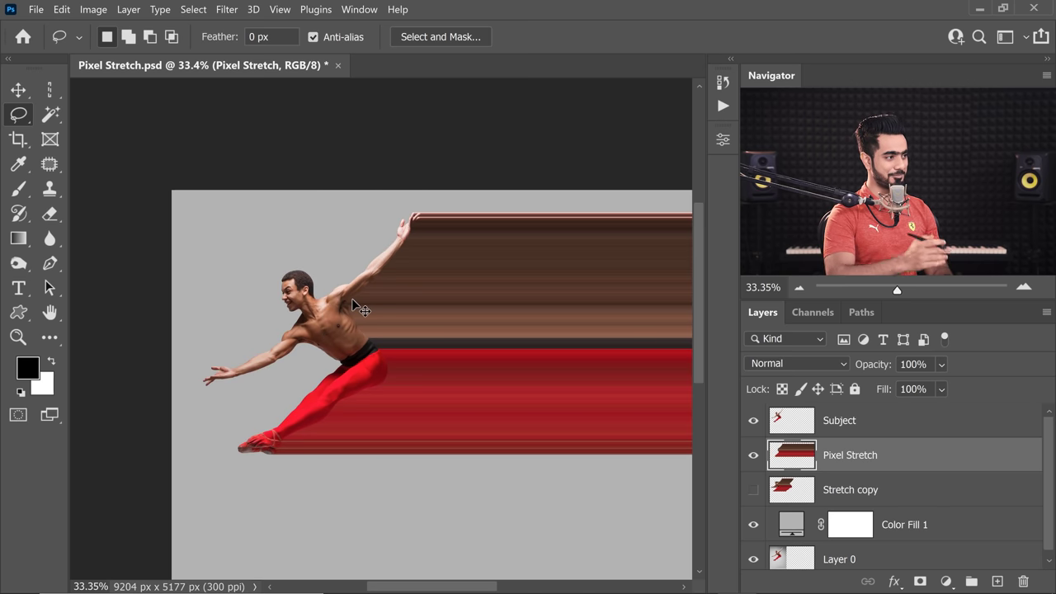
Step: Convert the Pixel Stretch layer to a smart object
drag(381, 278, 302, 330)
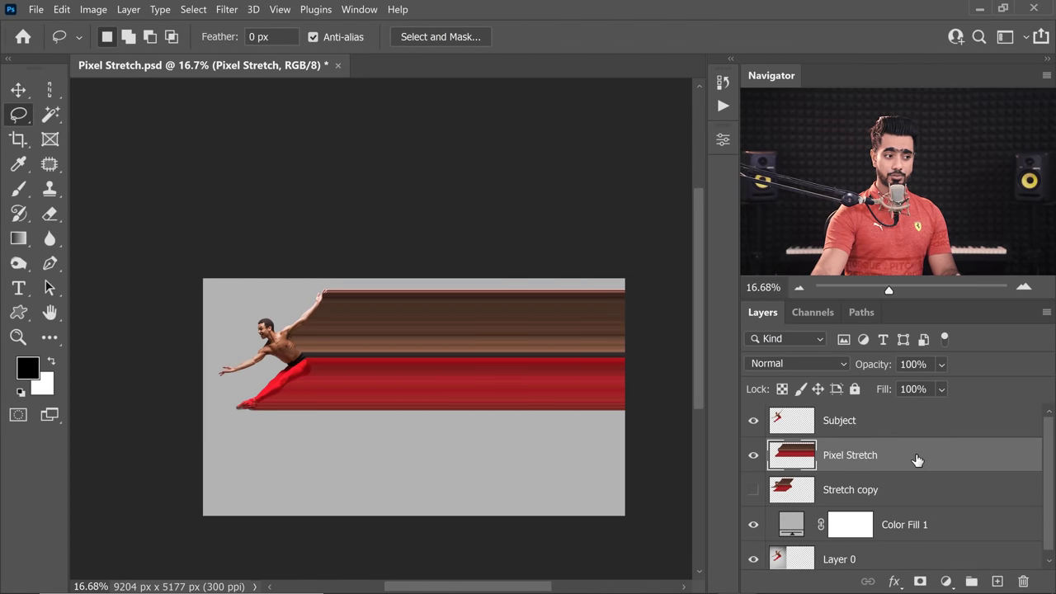
right_click(918, 460)
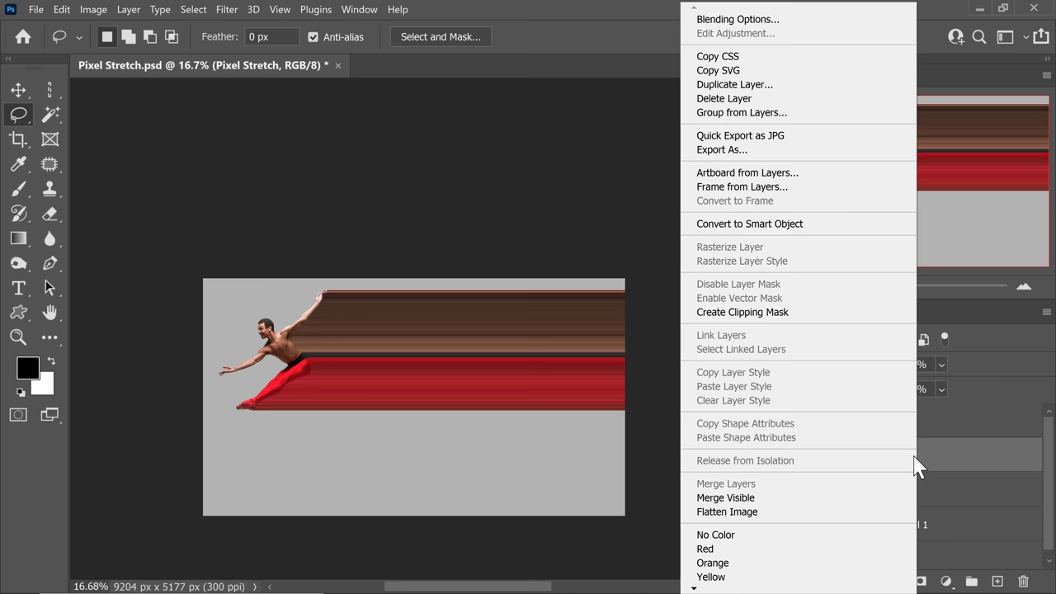
click(792, 224)
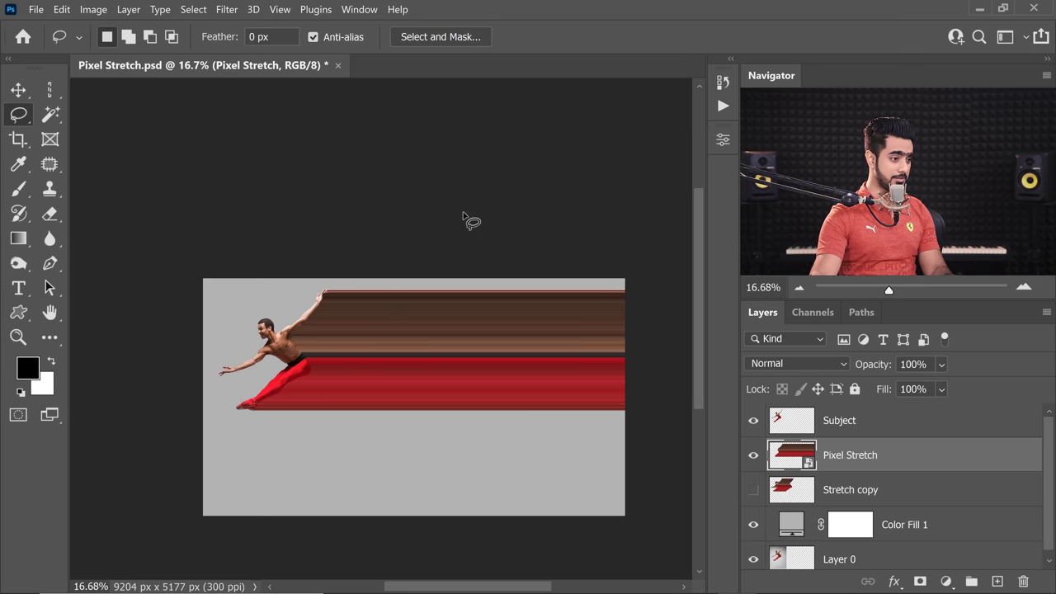
Step: Move the Subject, Pixel Stretch and Stretch copy layers down together so the dancer sits around the vertical middle of the canvas
ctrl+click(883, 431)
ctrl+click(906, 503)
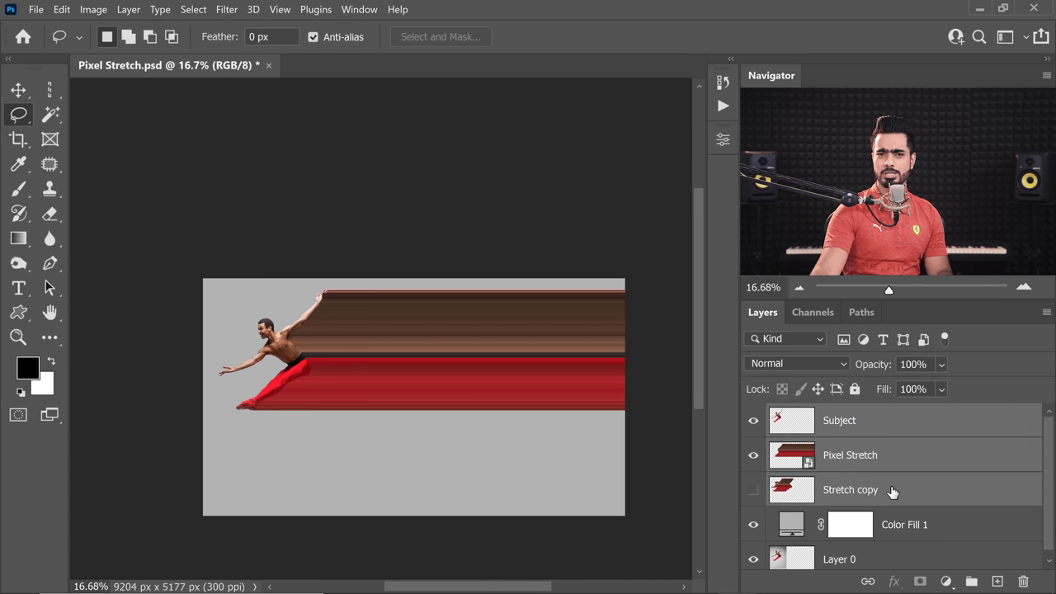
key(ctrl+t)
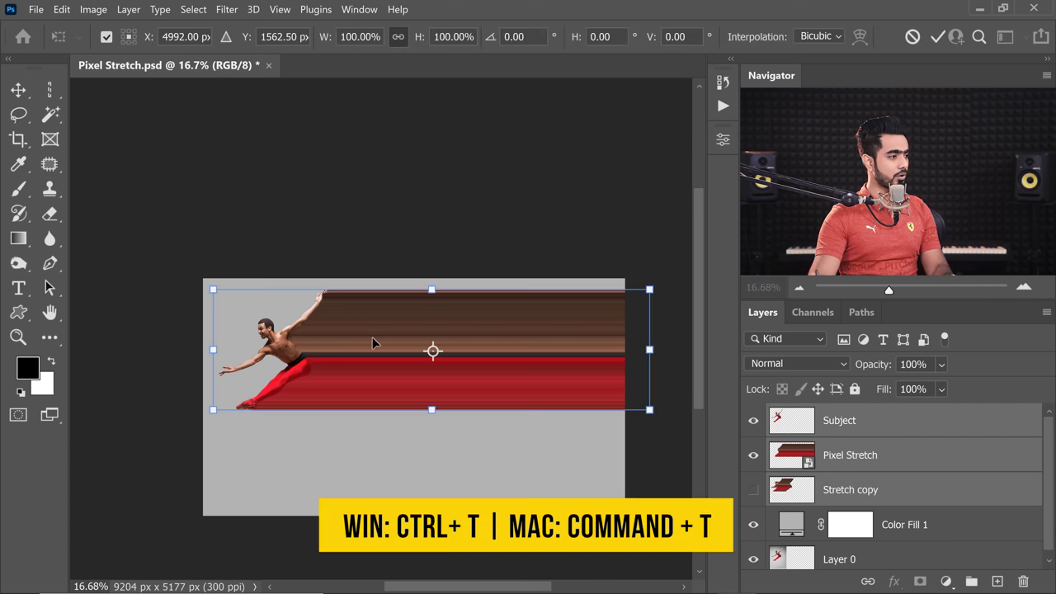
drag(349, 347, 363, 401)
key(Return)
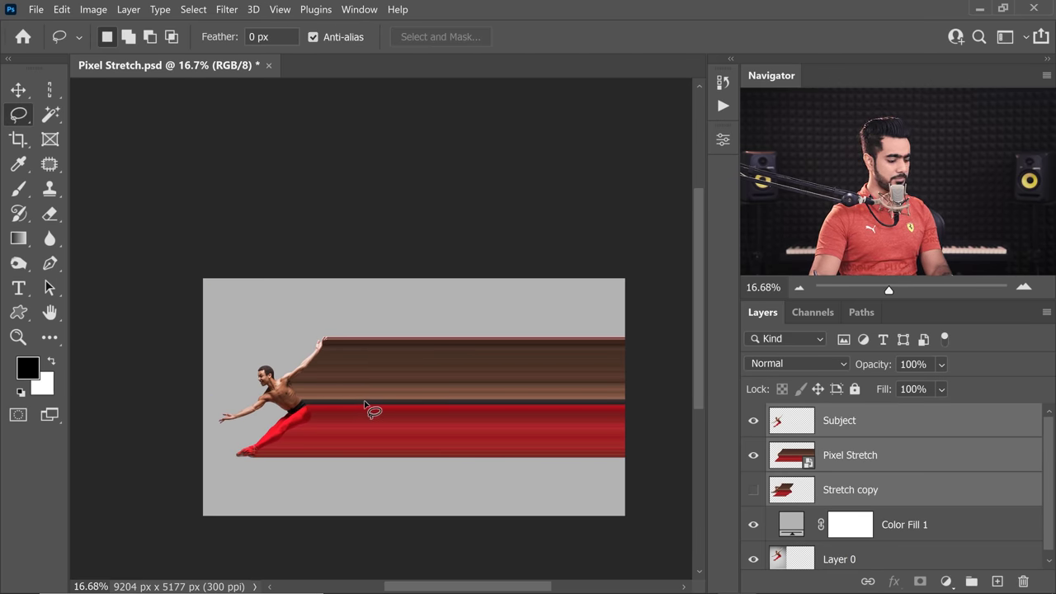
key(ctrl+t)
drag(404, 404, 402, 390)
key(Return)
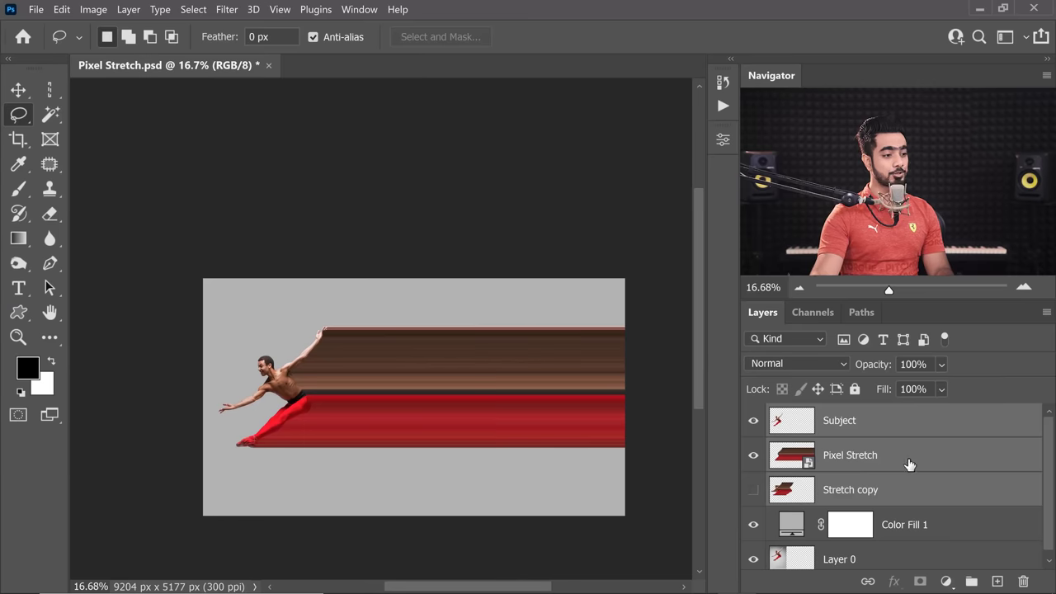
Step: Warp the Pixel Stretch layer into a twist by pulling its lower right corner above the canvas and its upper right corner down
click(892, 460)
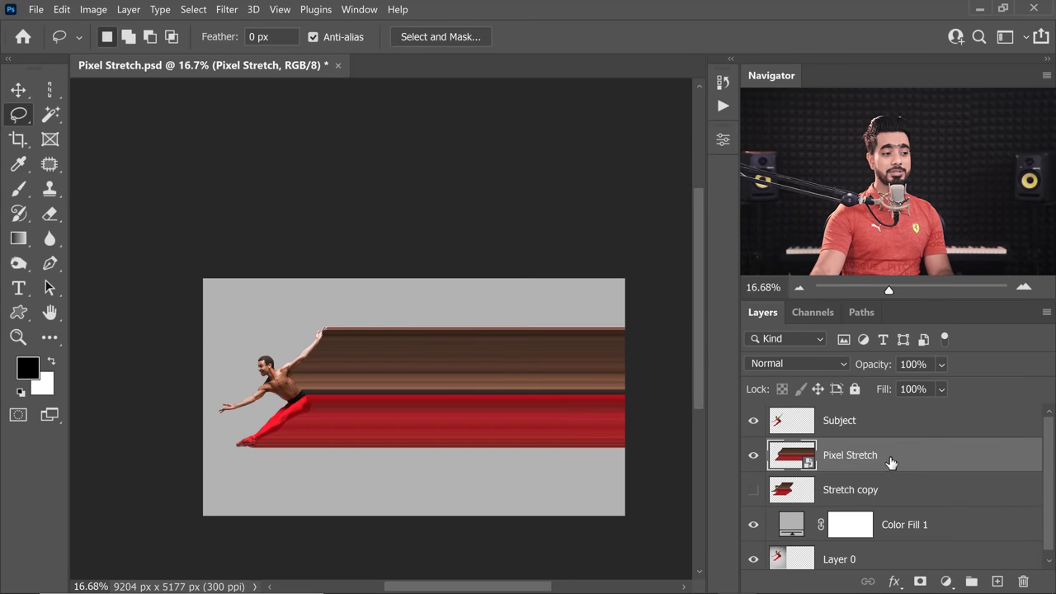
key(ctrl+t)
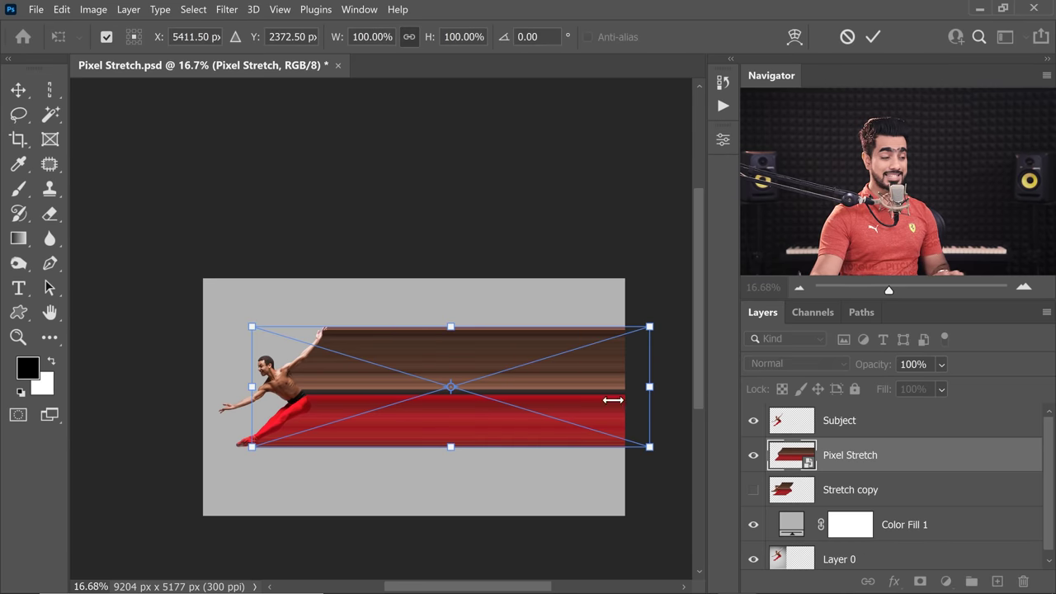
right_click(552, 368)
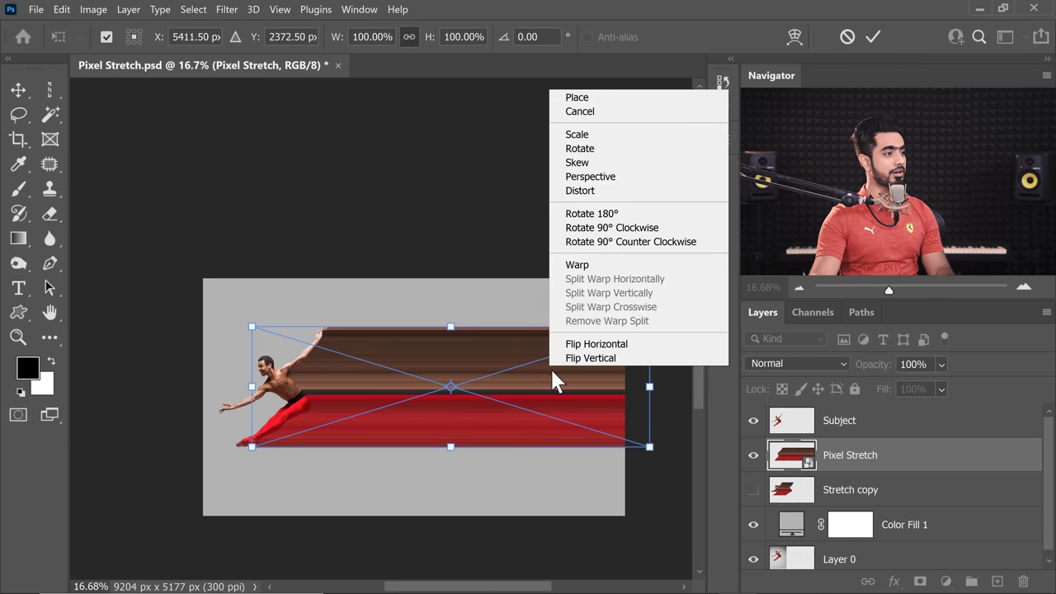
click(577, 265)
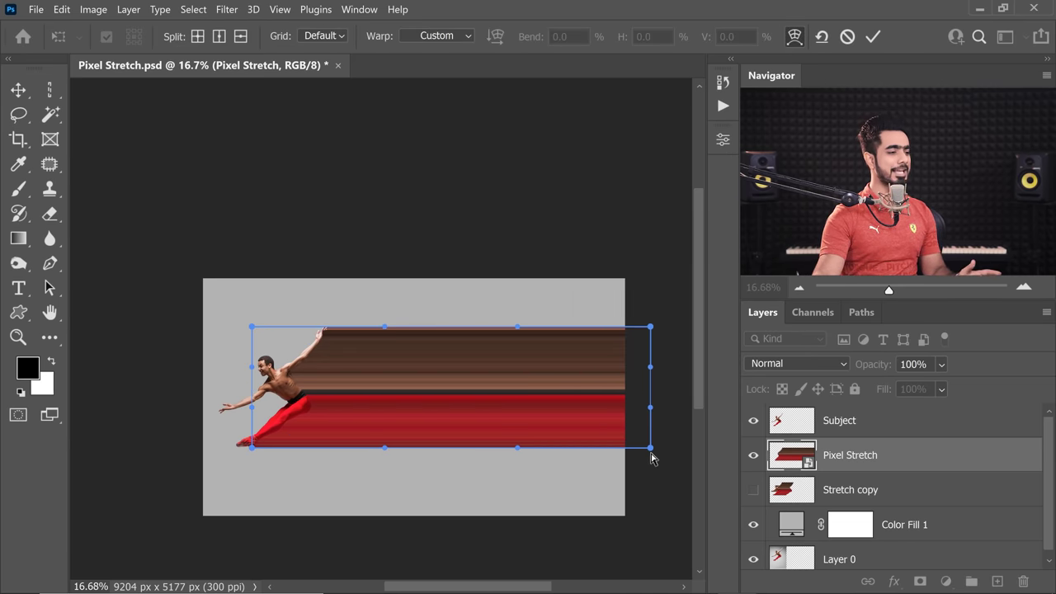
drag(650, 448, 601, 58)
scroll(477, 357, down, 2)
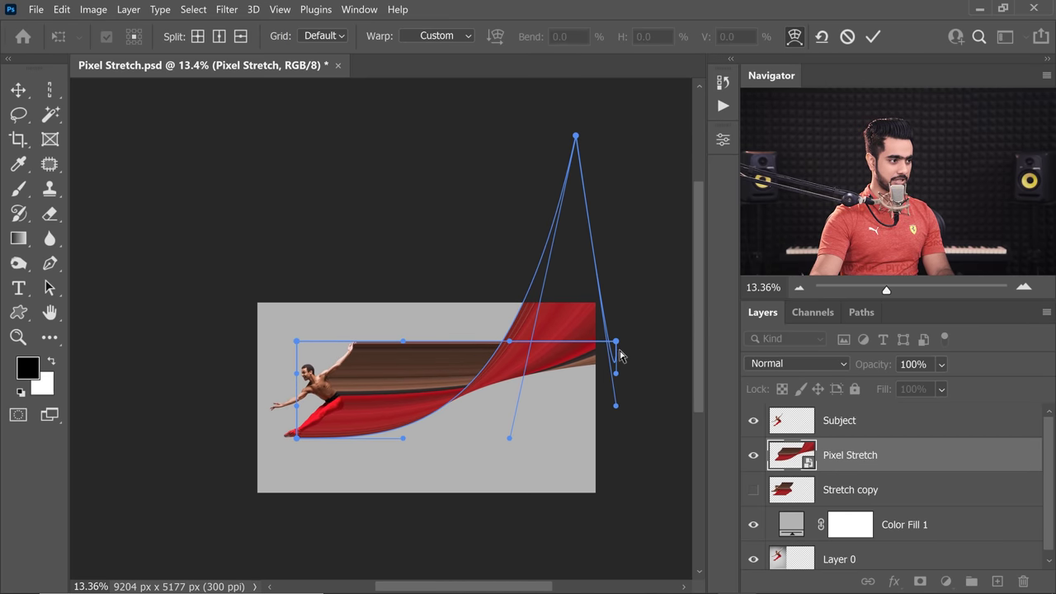
drag(620, 353, 660, 439)
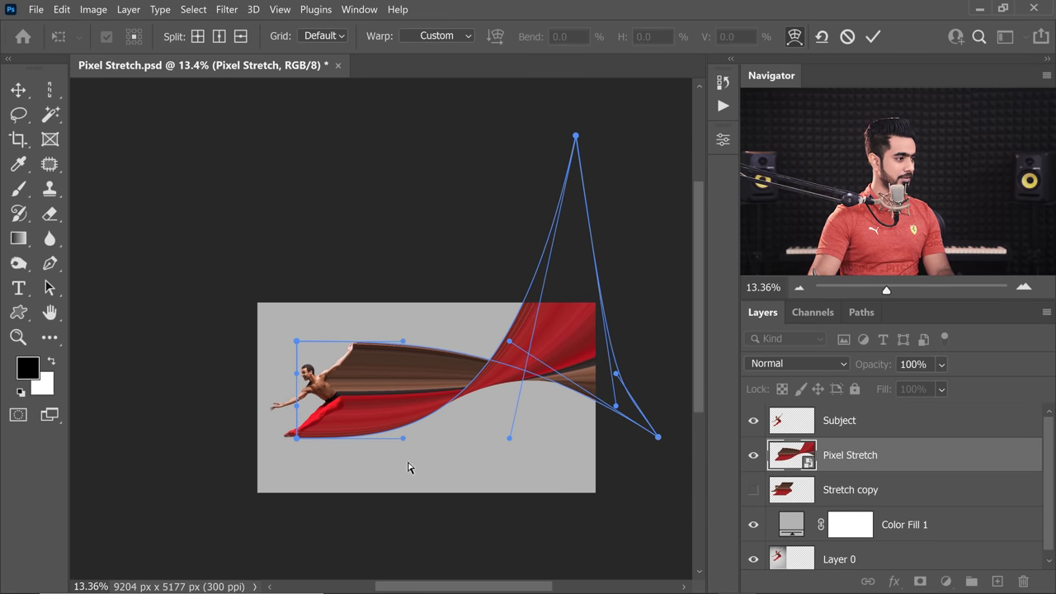
Step: Refine the curve of the twisted Pixel Stretch by adjusting the warp handles and the lowered right corner
drag(396, 441, 368, 440)
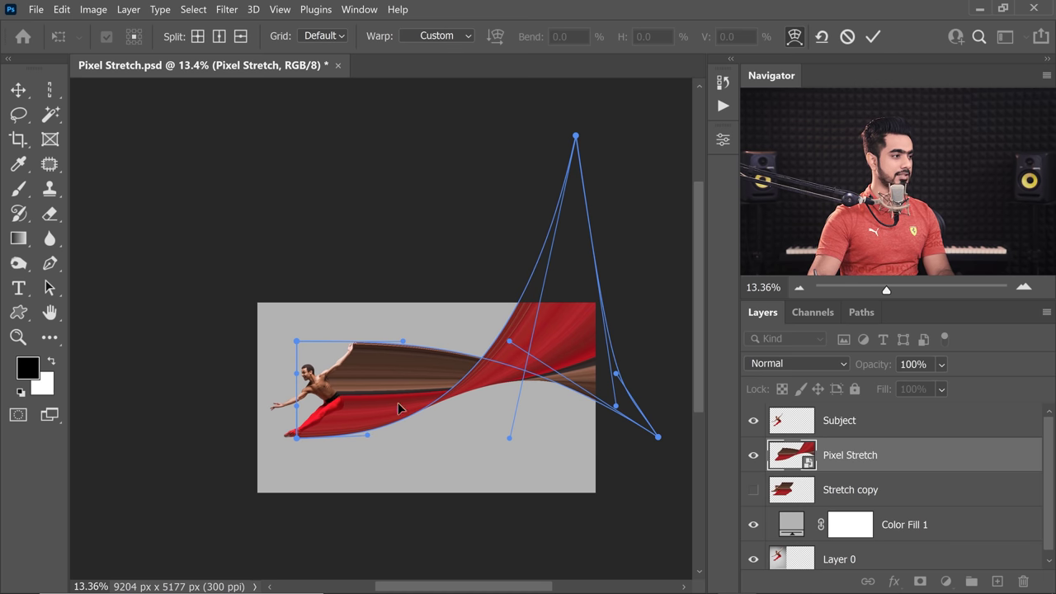
drag(510, 344, 510, 333)
drag(616, 374, 584, 331)
mouse_move(659, 438)
mouse_down()
mouse_move(677, 438)
mouse_move(653, 436)
mouse_up()
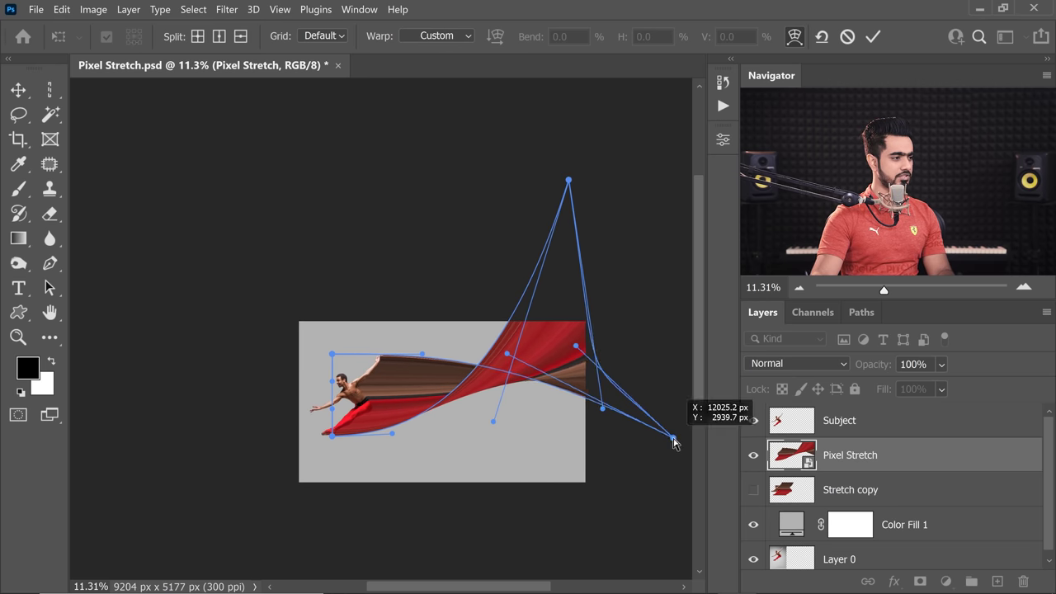
drag(494, 422, 498, 425)
drag(506, 353, 513, 373)
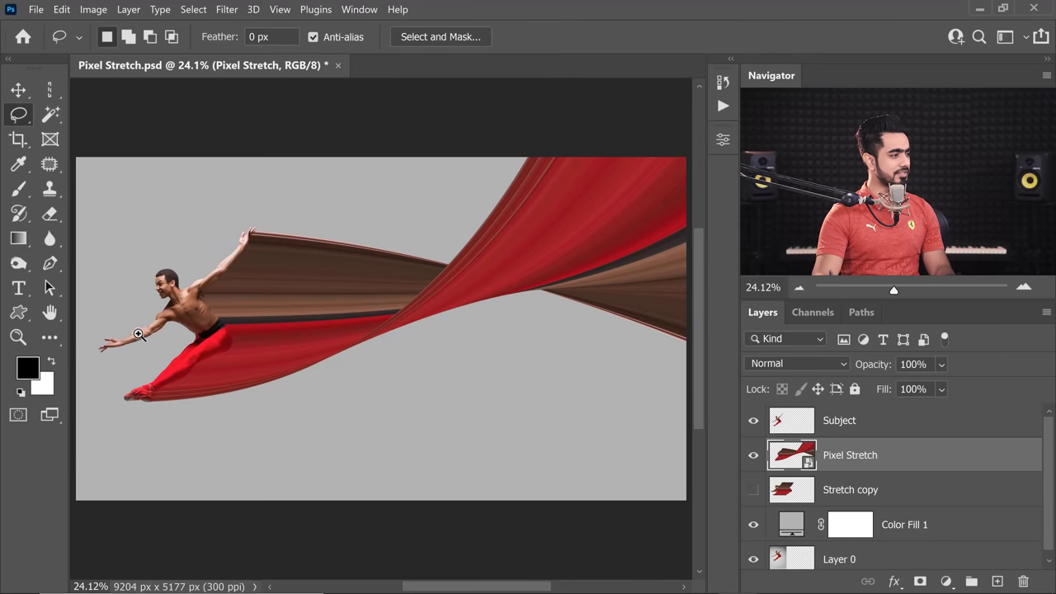
Step: Show the Stretch copy layer and move it above the Subject layer
drag(138, 334, 163, 335)
drag(195, 334, 330, 351)
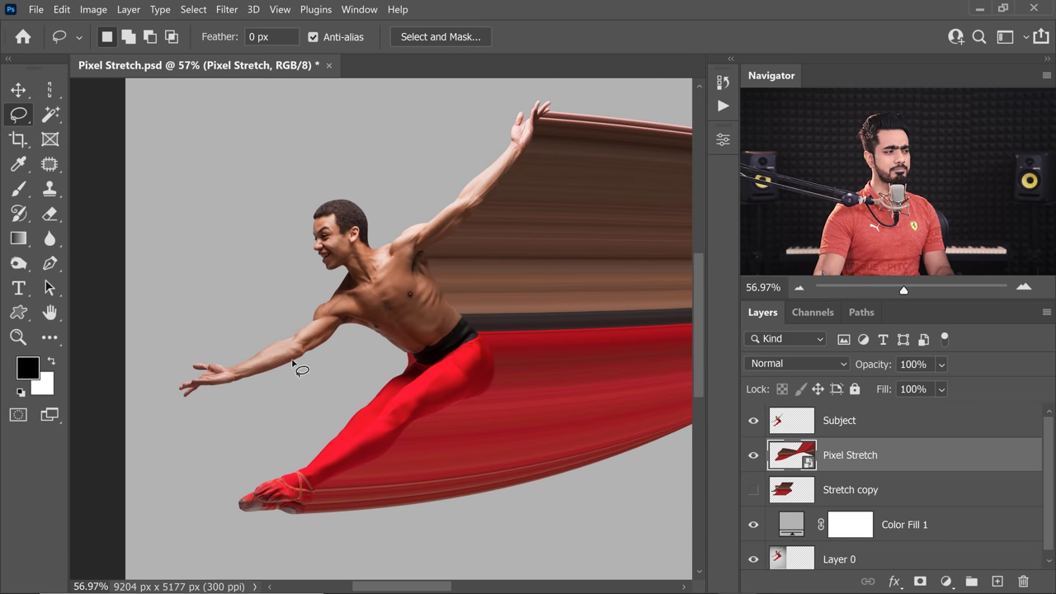
scroll(223, 378, up, 5)
scroll(226, 391, down, 3)
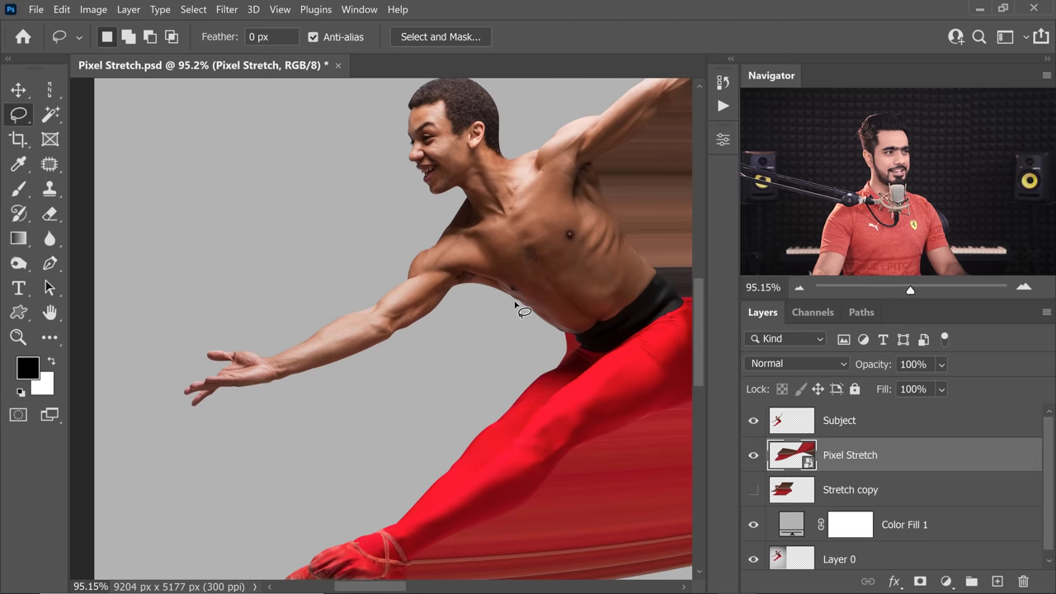
drag(493, 179, 343, 362)
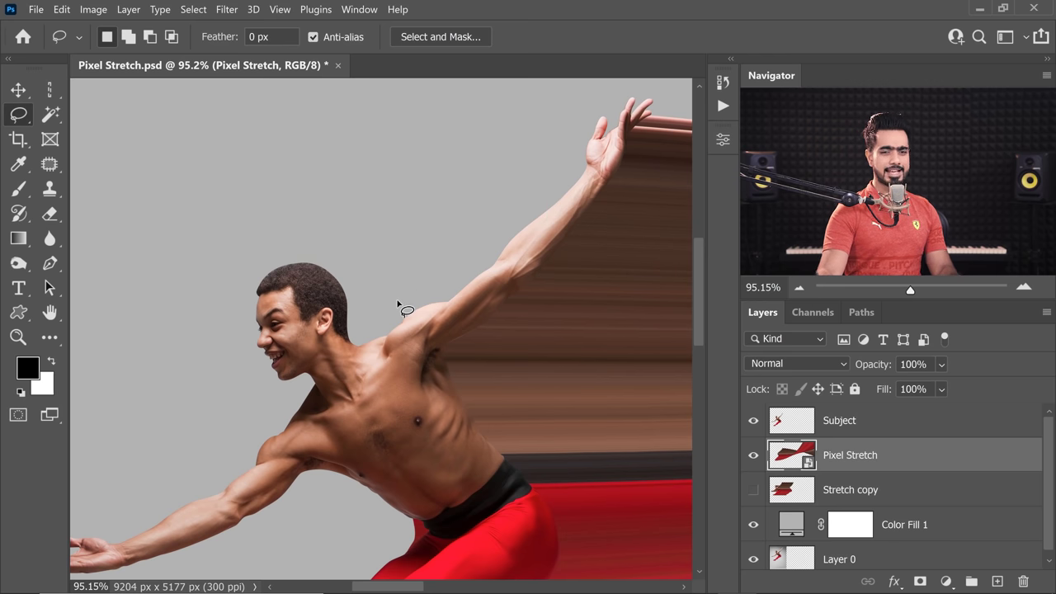
scroll(439, 309, down, 3)
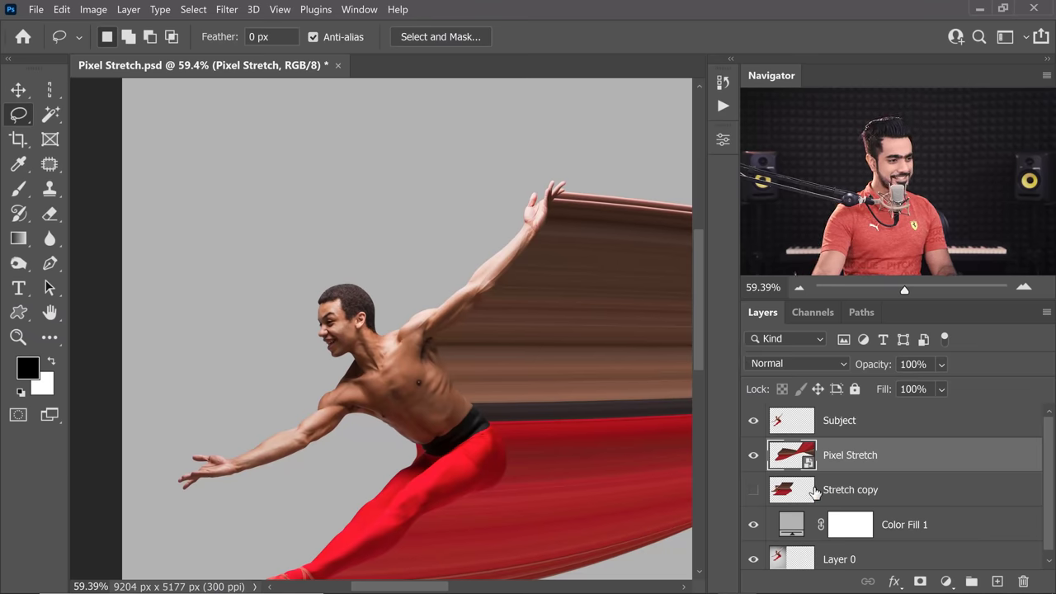
click(814, 492)
click(753, 490)
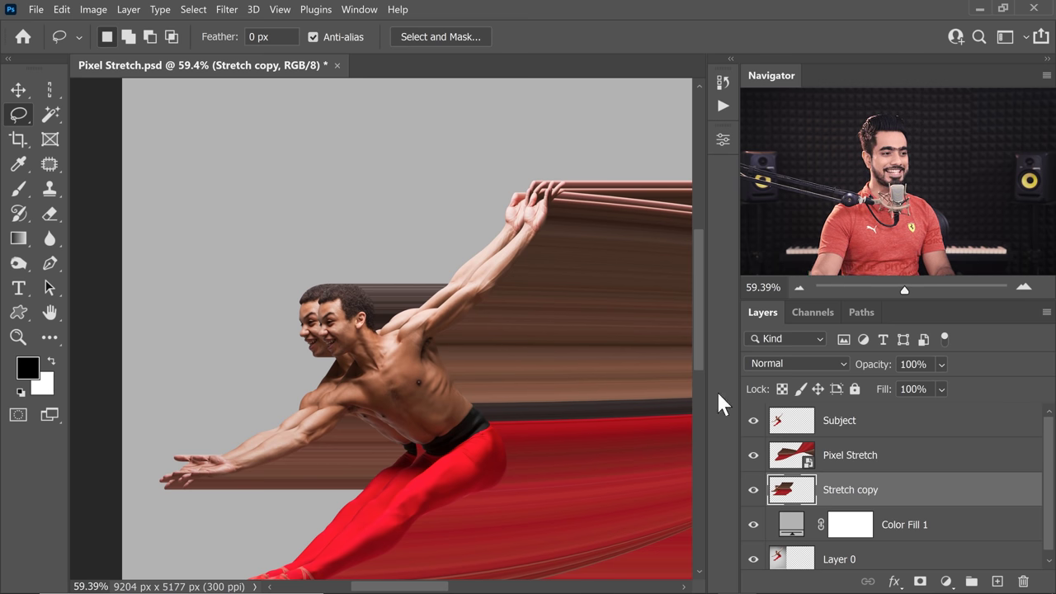
drag(866, 498, 861, 411)
Step: Set the Stretch copy layer's blend mode to Difference and shift the layer until its dancer overlaps the Subject exactly
click(782, 370)
scroll(789, 371, down, 1)
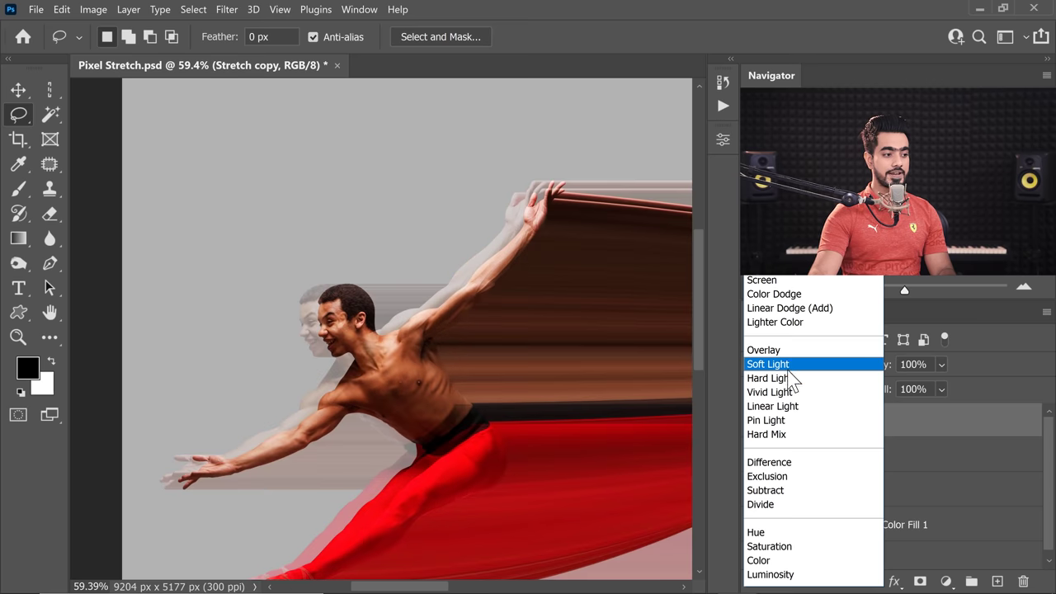
click(784, 464)
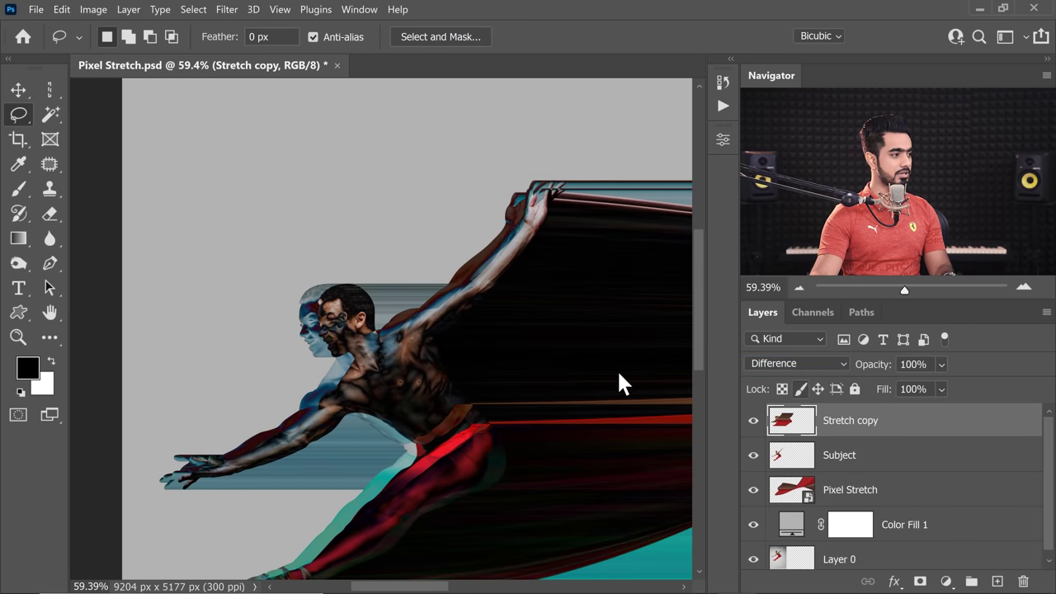
key(ctrl+t)
drag(315, 340, 335, 332)
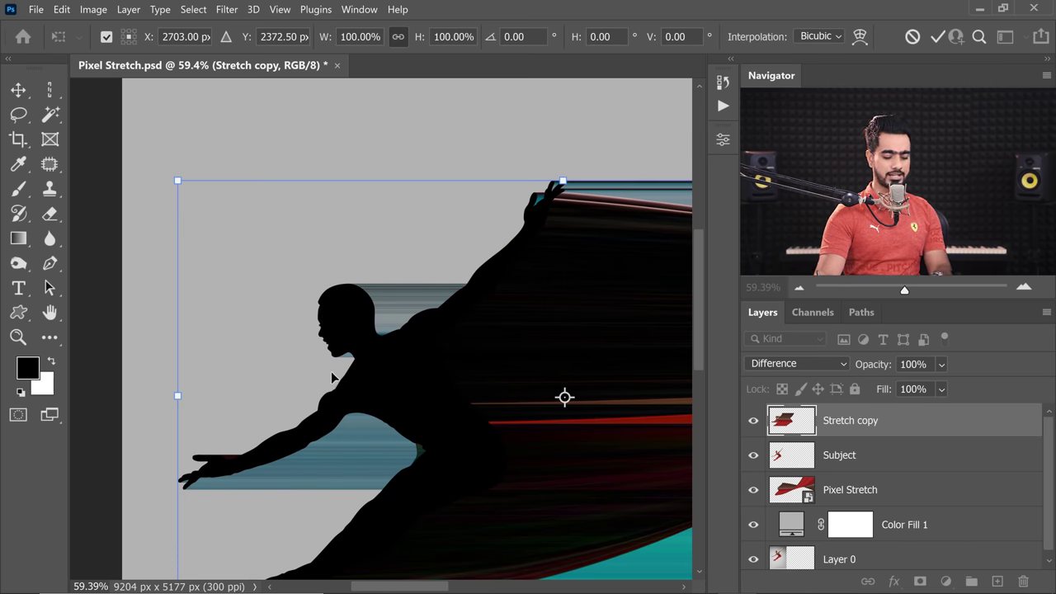
key(Return)
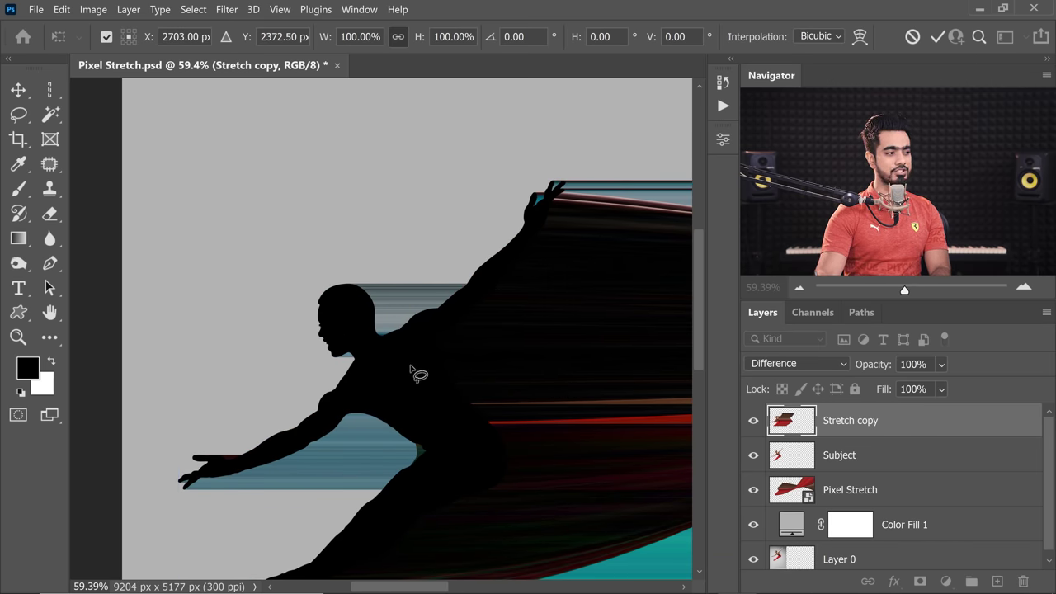
key(l)
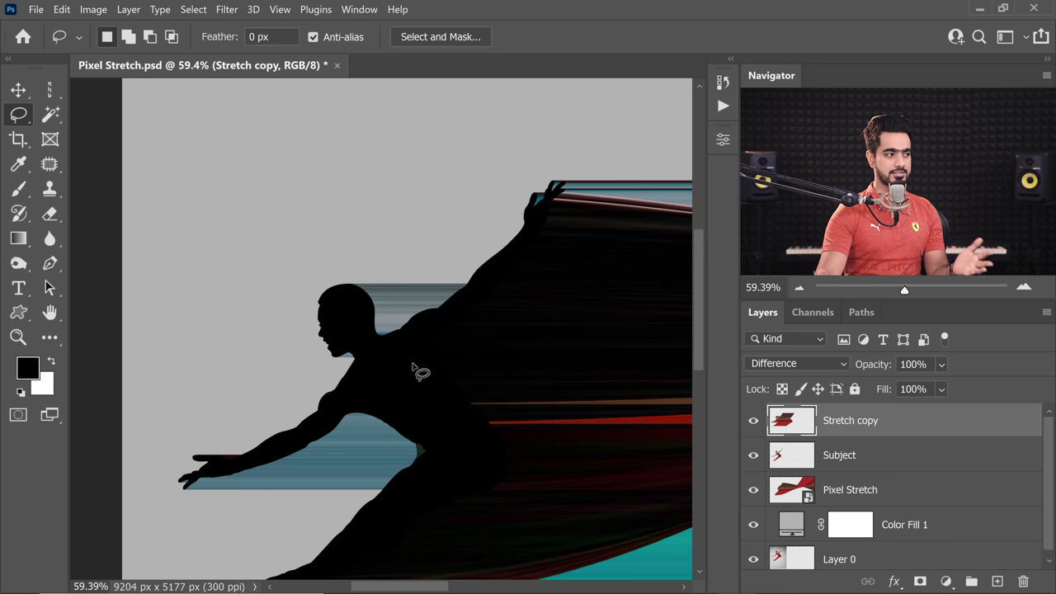
Step: Return the Stretch copy layer's blend mode to Normal and hide the layer with a black layer mask
click(774, 364)
click(767, 138)
scroll(484, 381, down, 2)
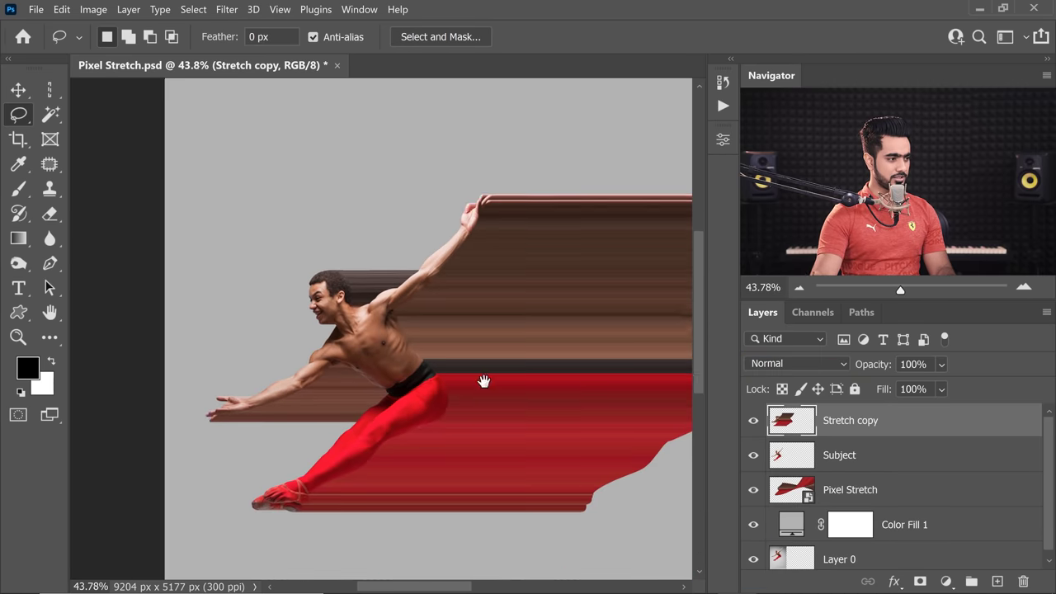
drag(483, 382, 315, 408)
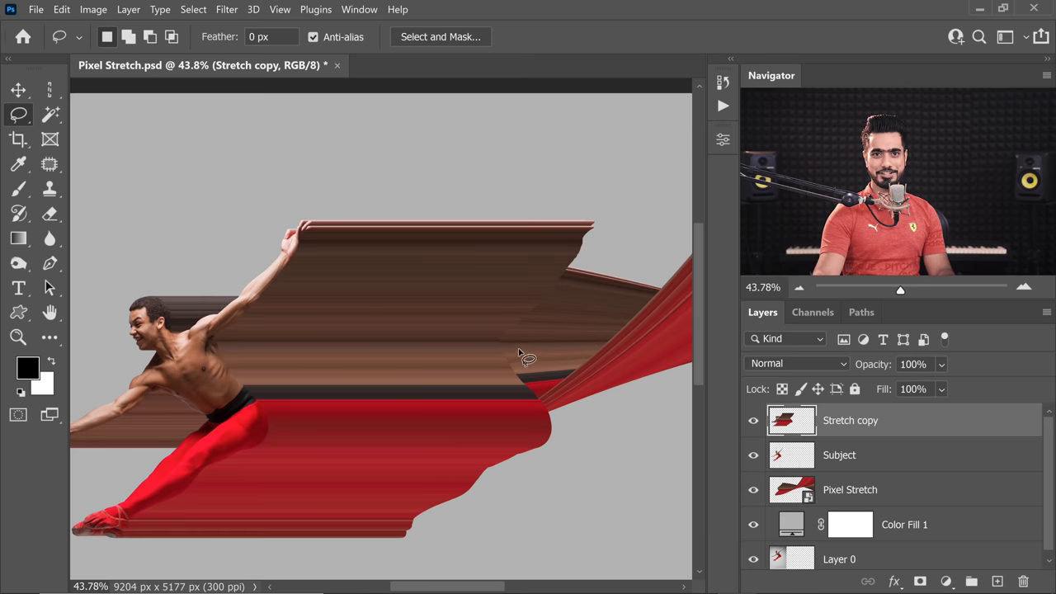
scroll(169, 388, up, 2)
drag(200, 377, 415, 357)
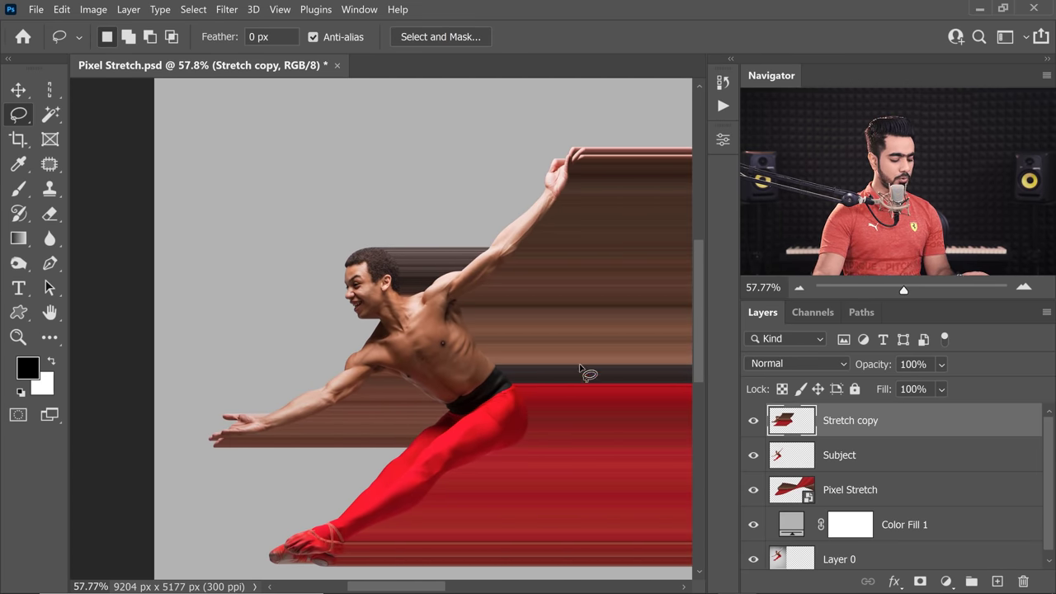
alt+click(920, 582)
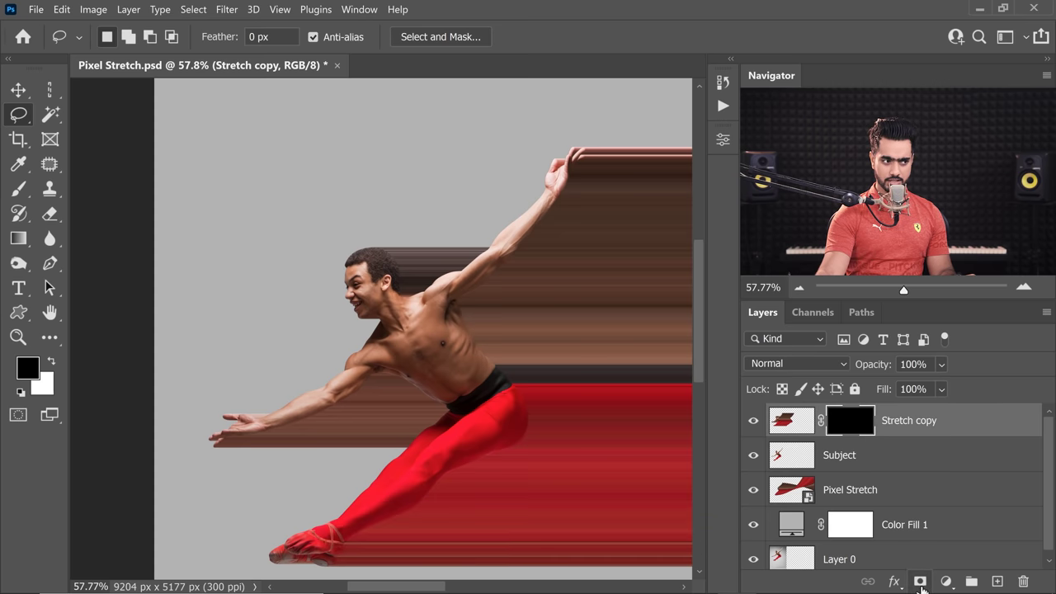
Step: Paint white on the Stretch copy mask with a 158 px soft brush to reveal the stretched pixels under the dancer's front arm
click(19, 189)
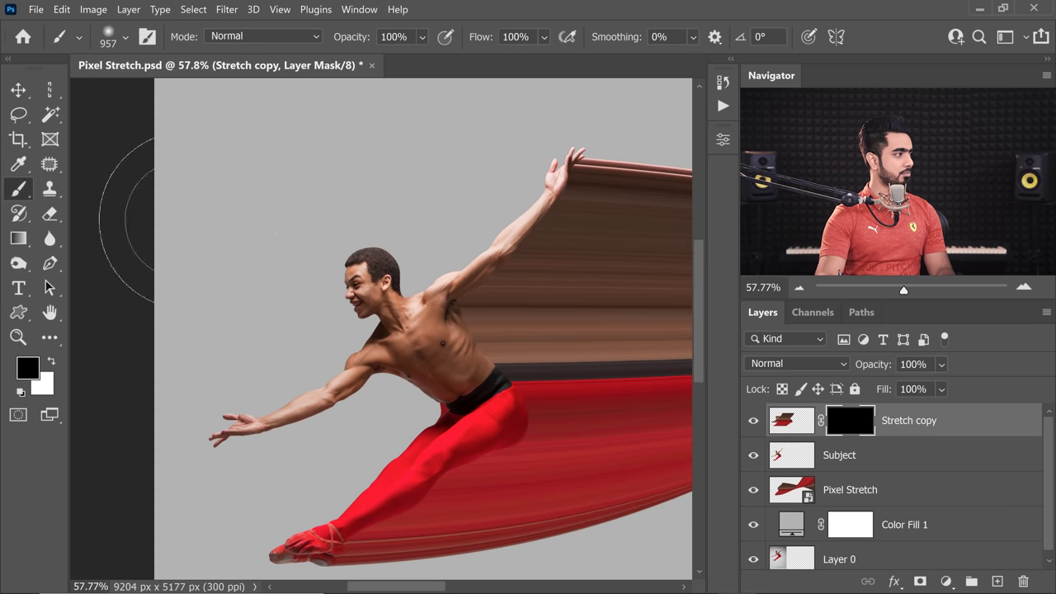
mouse_move(252, 306)
mouse_down()
mouse_move(264, 323)
mouse_move(112, 298)
mouse_up()
key(x)
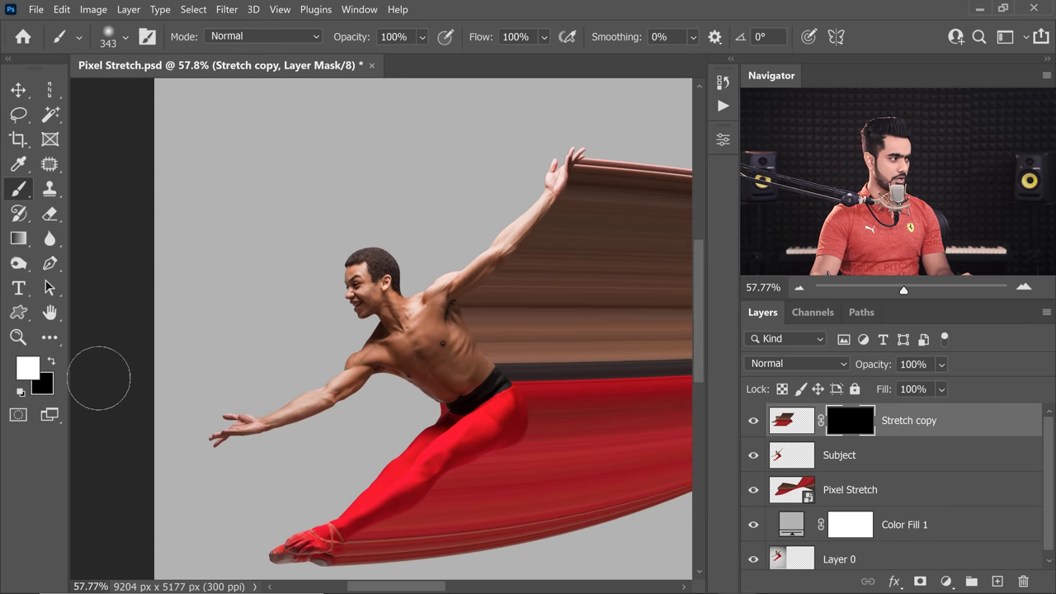
drag(335, 371, 286, 373)
mouse_move(363, 381)
mouse_down()
mouse_move(416, 388)
mouse_move(346, 408)
mouse_move(453, 406)
mouse_move(432, 426)
mouse_move(315, 419)
mouse_up()
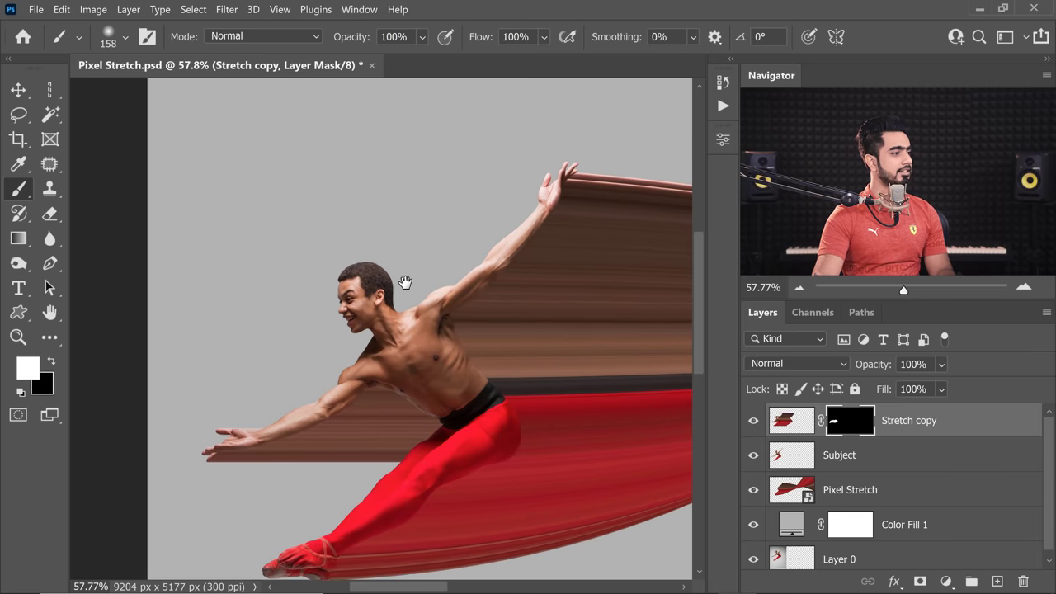
Step: Paint white on the Stretch copy mask between the back of the dancer's head and the raised arm to reveal the stretch there
scroll(405, 283, up, 5)
mouse_move(410, 288)
mouse_down()
mouse_move(387, 283)
mouse_move(446, 310)
mouse_move(398, 338)
mouse_move(458, 307)
mouse_up()
drag(510, 296, 507, 291)
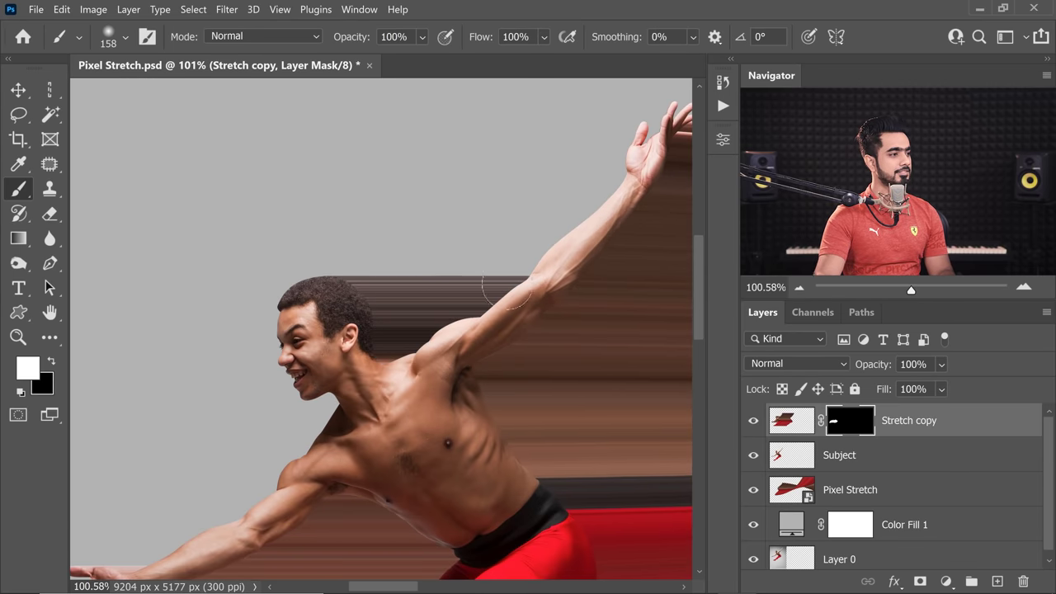
drag(446, 337, 388, 337)
drag(526, 289, 511, 330)
scroll(479, 330, up, 1)
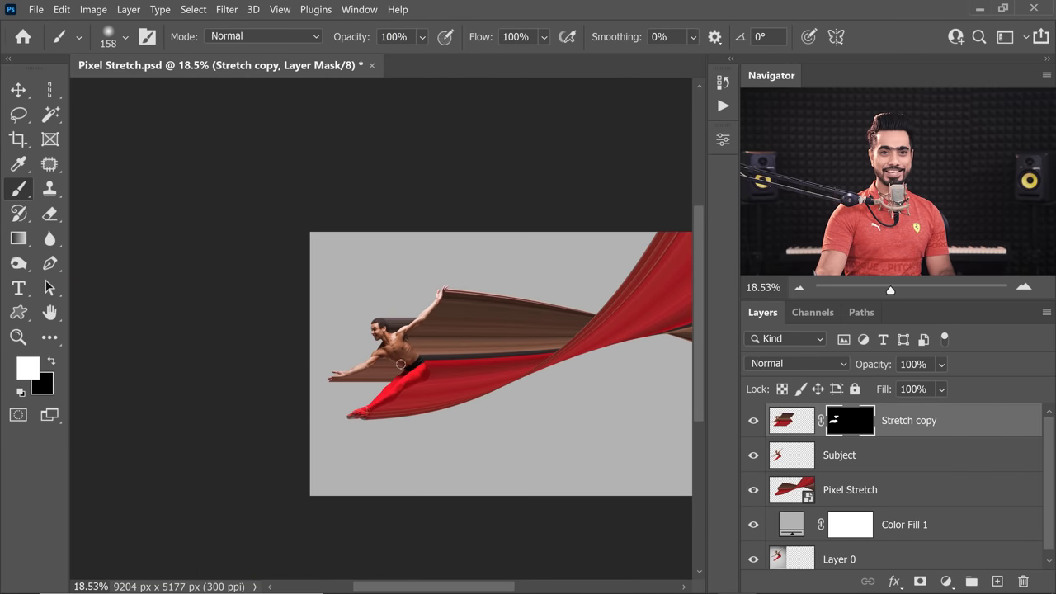
Step: Move the Stretch copy layer below Subject and rename it Extra Pixel Stretch
click(801, 425)
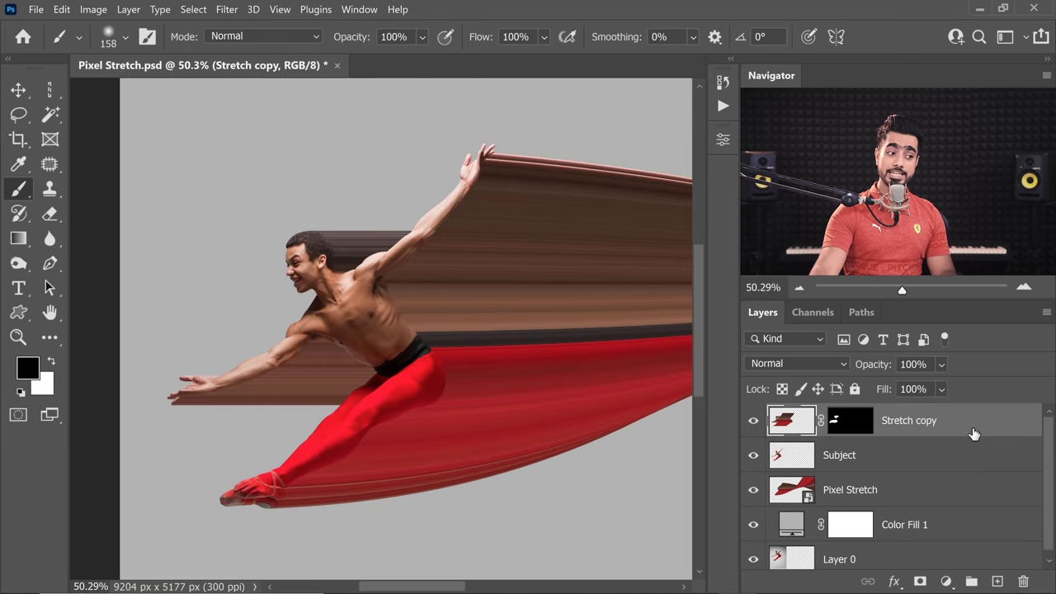
drag(974, 434, 900, 462)
double_click(911, 462)
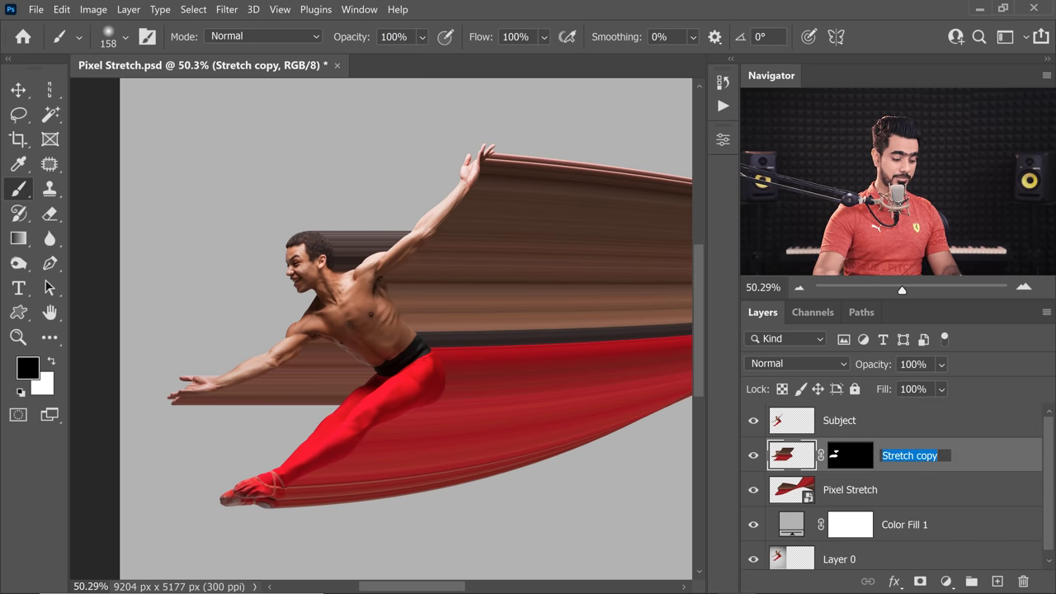
text(Extra)
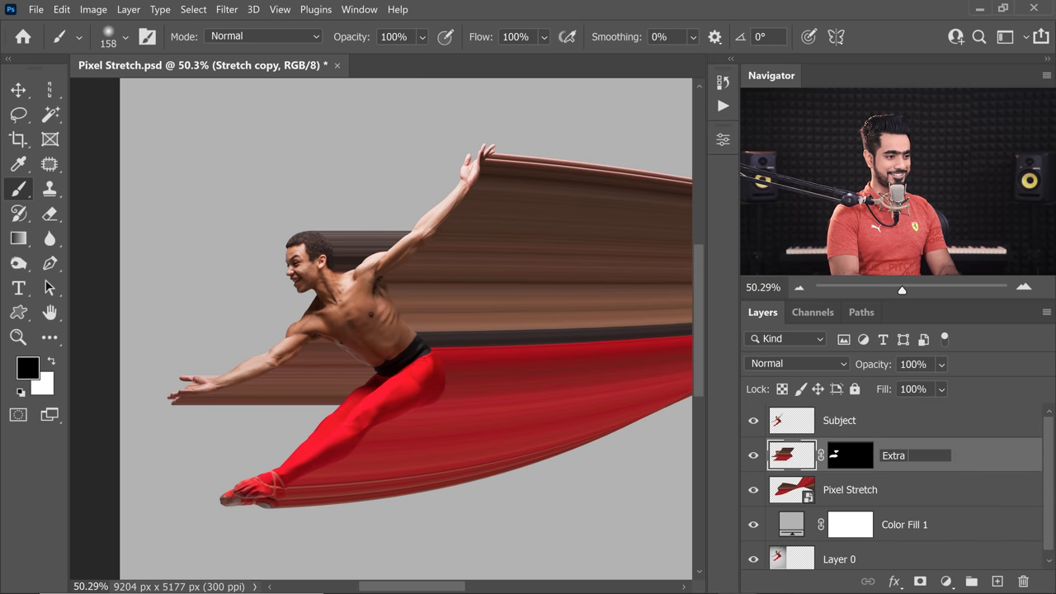
text(Pixel Stretch)
key(Return)
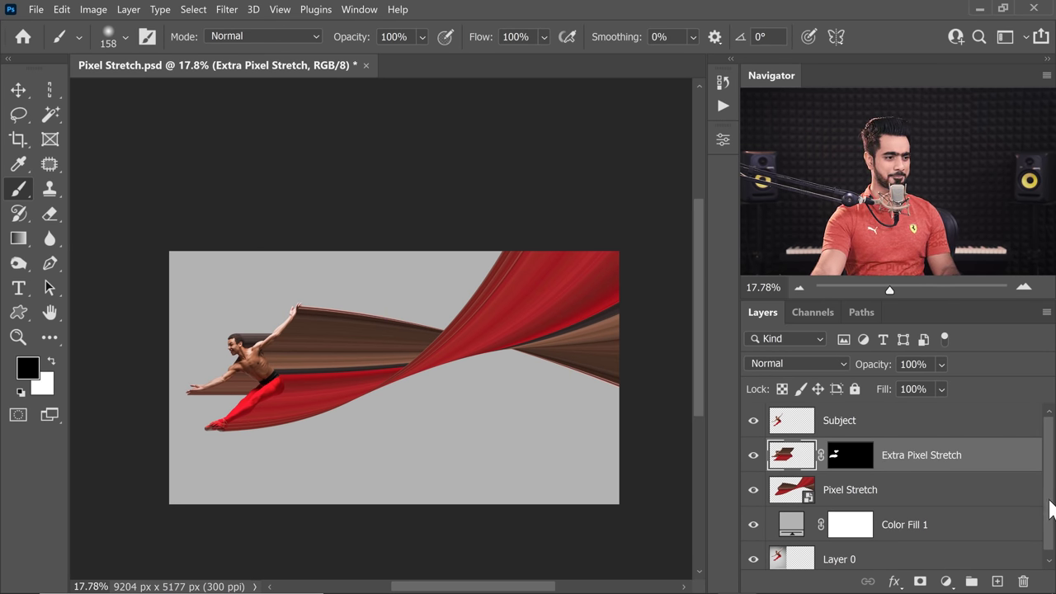
Step: Hide every layer except Layer 0 and duplicate Layer 0
scroll(1045, 547, down, 1)
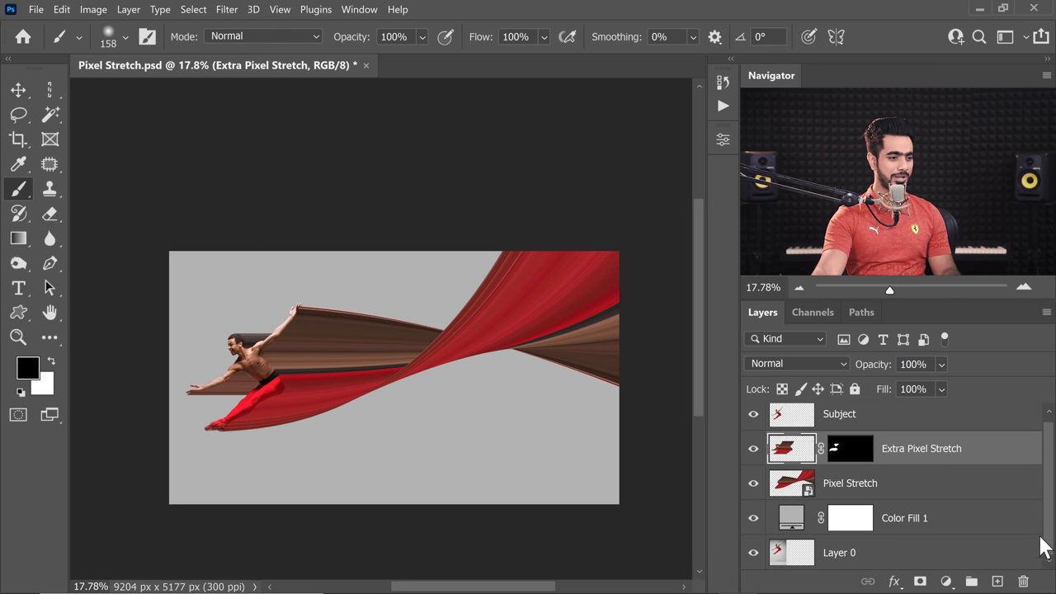
alt+click(752, 558)
click(809, 554)
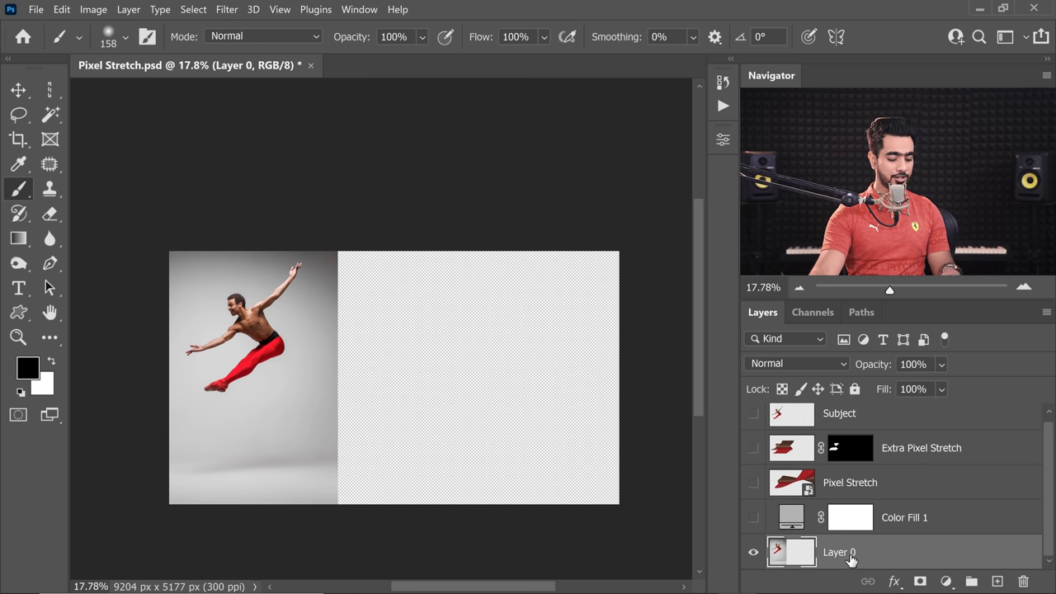
key(ctrl+j)
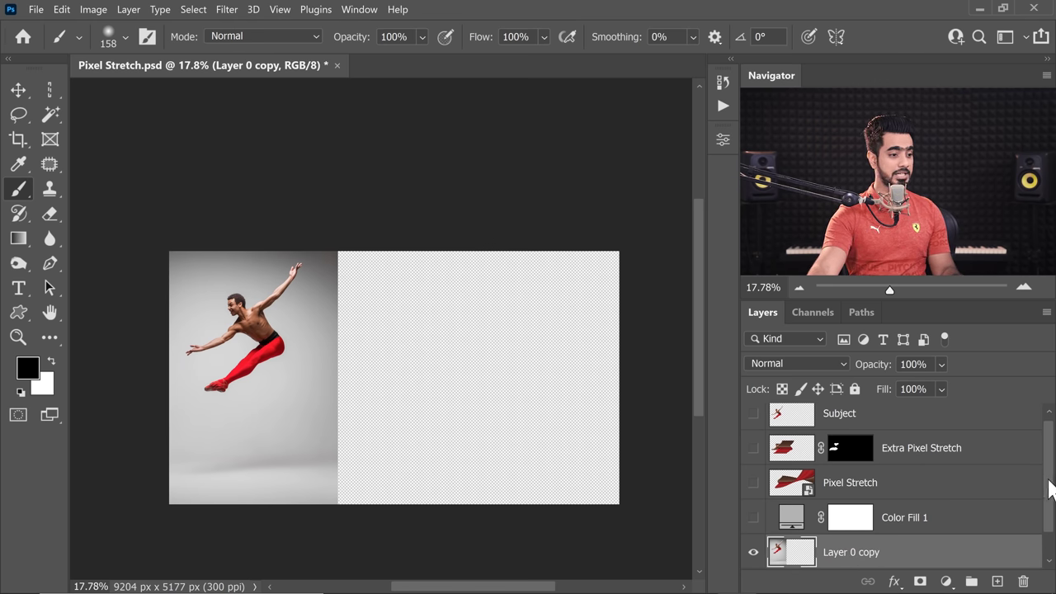
scroll(1050, 489, down, 1)
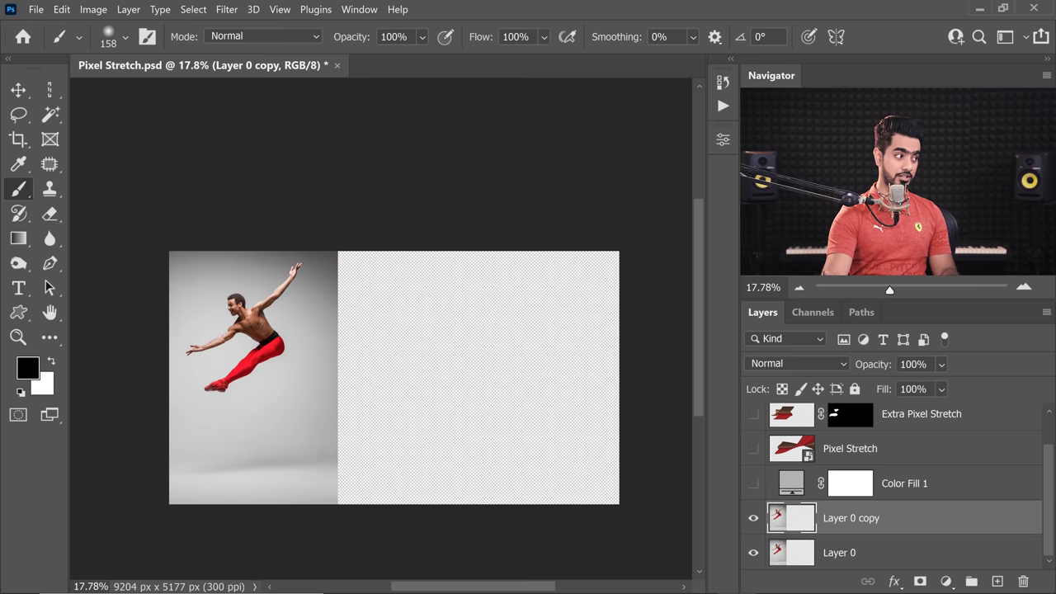
Step: Select the dancer on Layer 0 copy automatically with Select Subject from the Quick Selection tool
drag(221, 320, 353, 293)
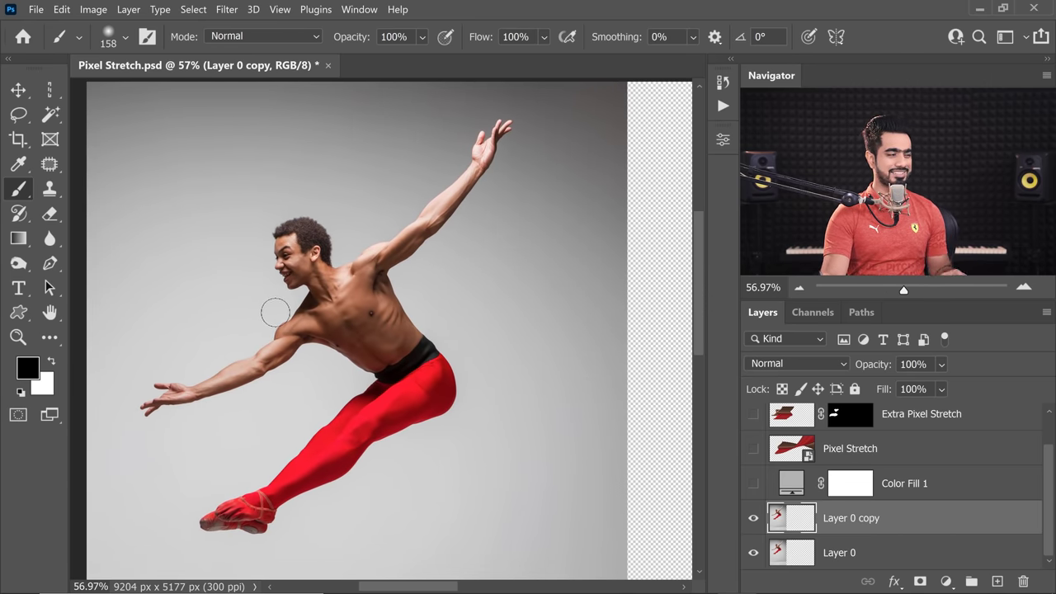
click(50, 116)
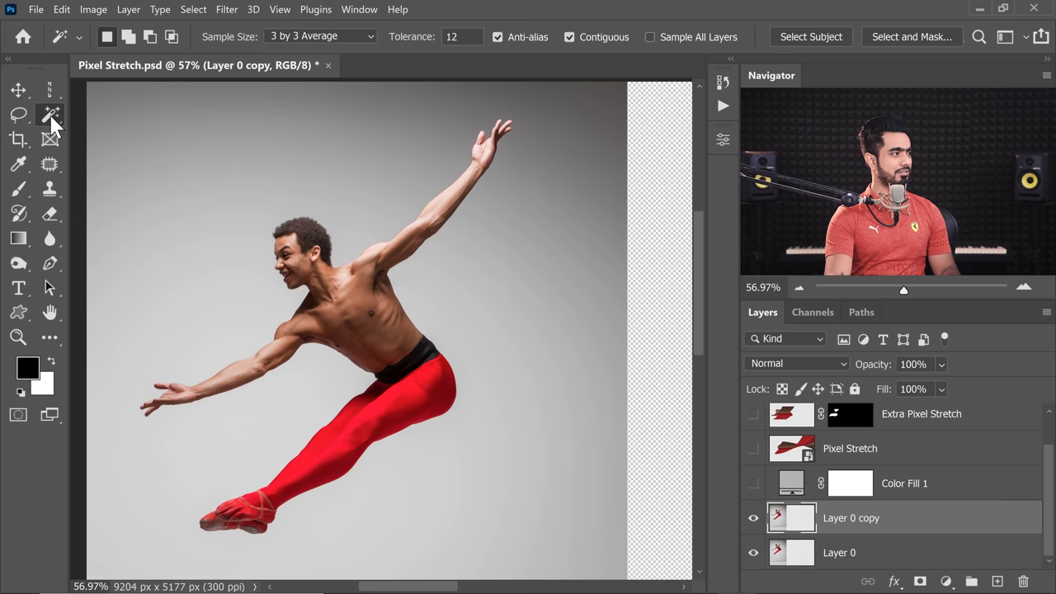
right_click(51, 122)
click(65, 111)
right_click(50, 116)
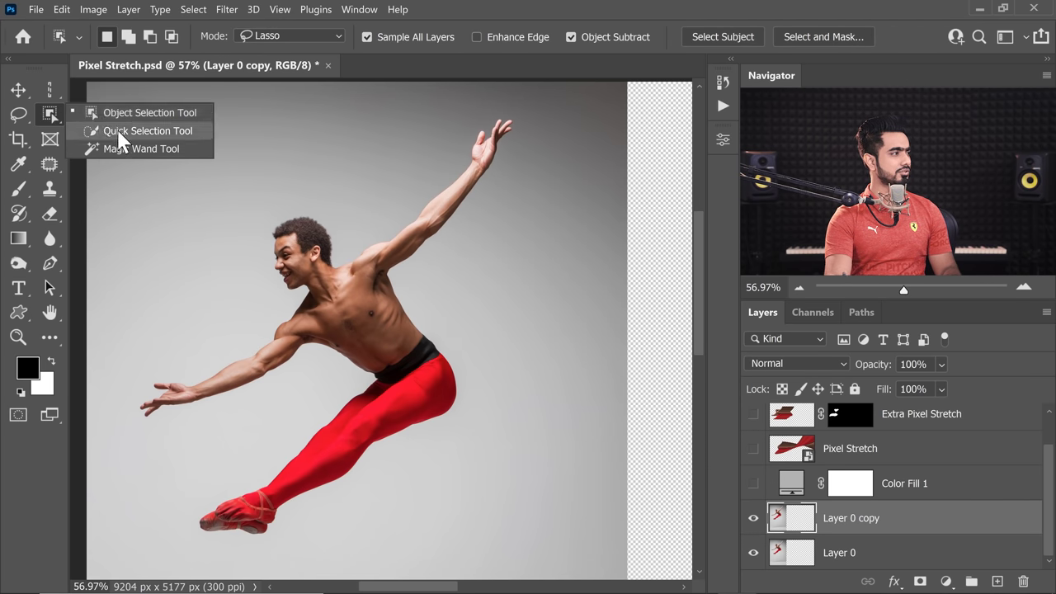
click(83, 129)
click(545, 43)
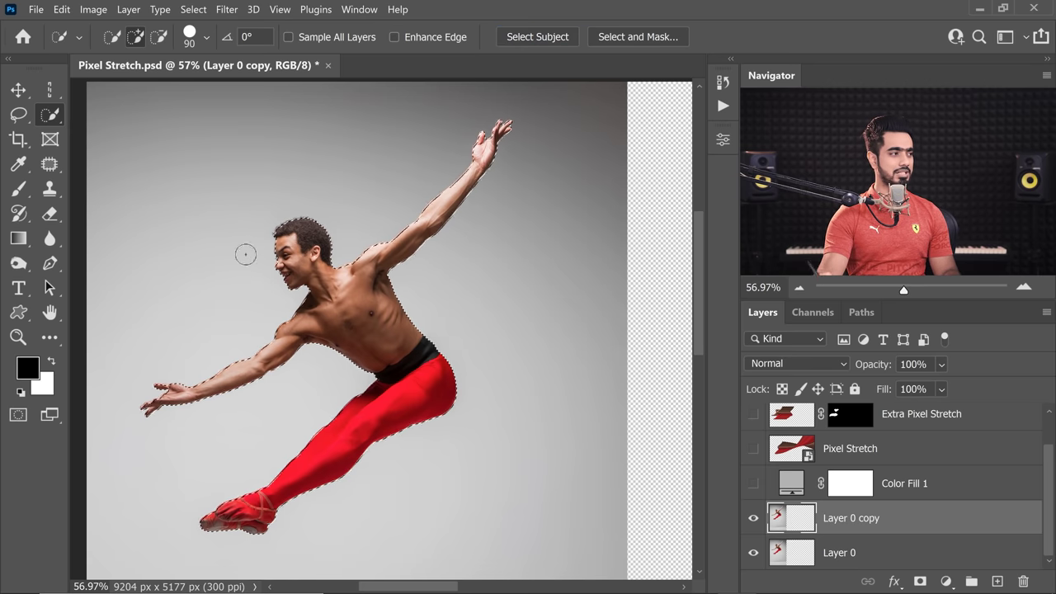
Step: Expand the dancer selection outward so it includes a margin of background around the whole body
click(195, 10)
mouse_move(303, 241)
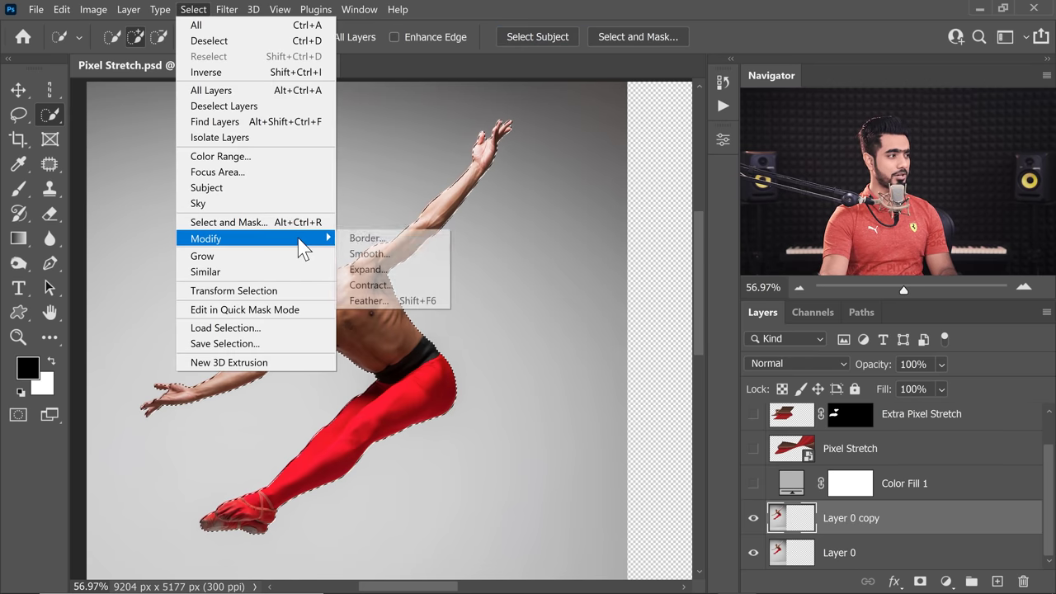
click(399, 285)
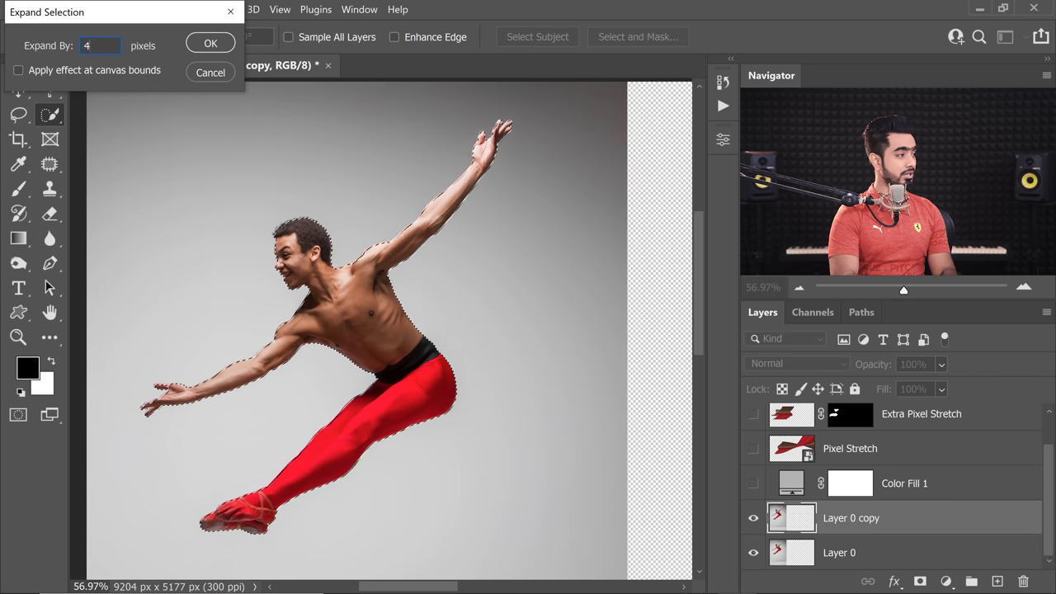
key(Return)
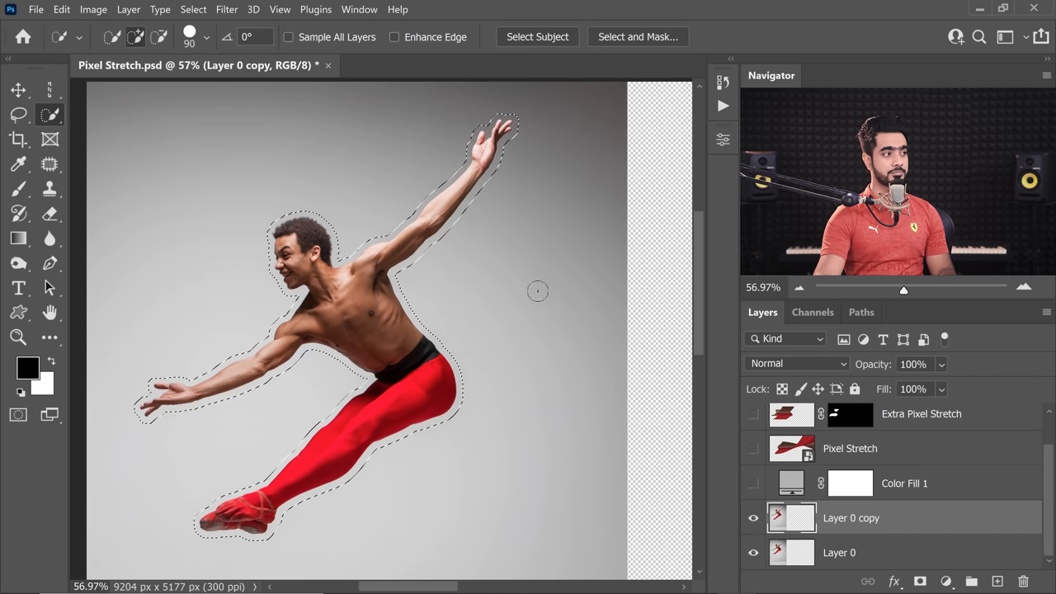
Step: Remove the dancer from Layer 0 copy with Content-Aware Fill output to Current Layer, and clear the selection
click(62, 9)
click(129, 275)
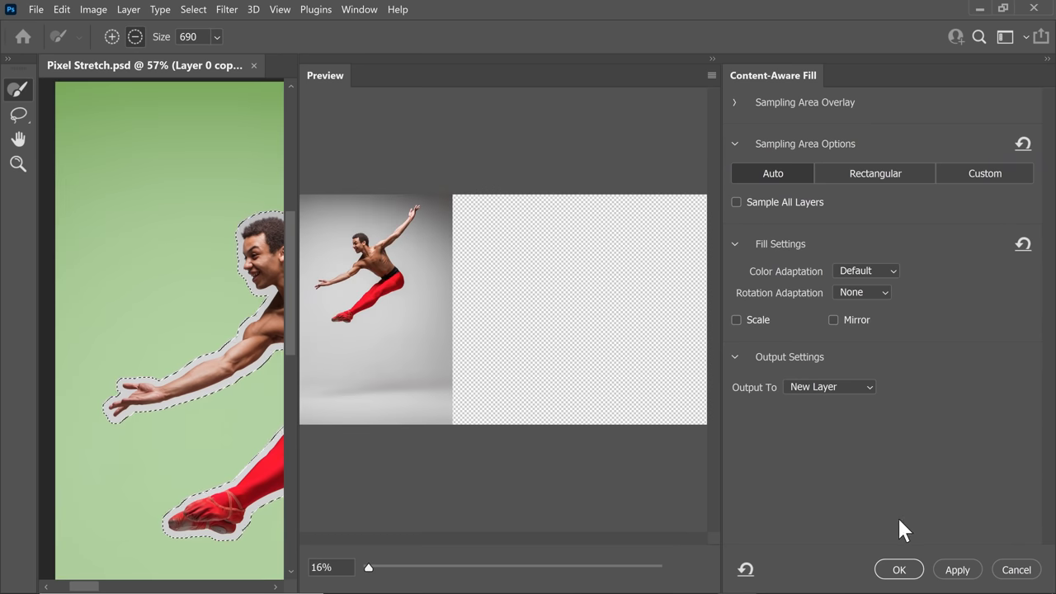
click(821, 389)
click(827, 401)
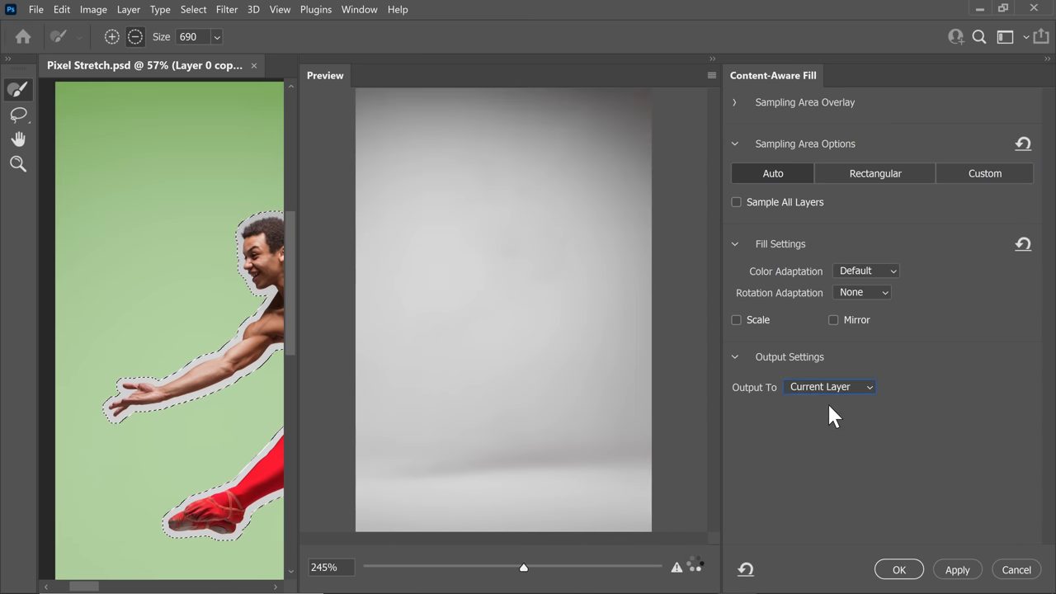
click(899, 570)
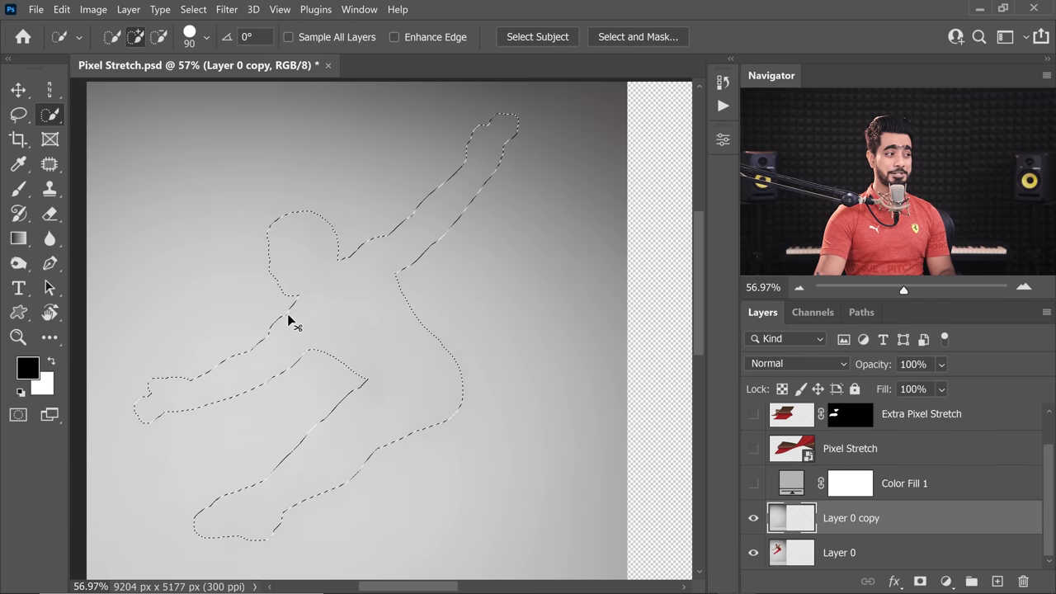
key(ctrl+d)
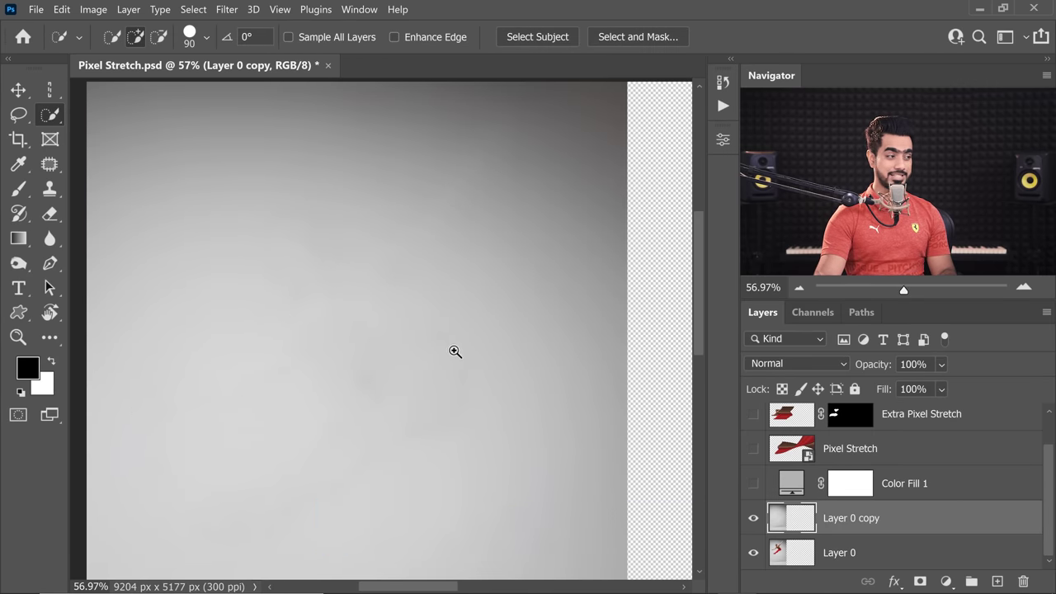
Step: Stretch the clean background on Layer 0 copy horizontally with Free Transform until it covers the full canvas width
scroll(455, 351, down, 5)
drag(467, 354, 356, 334)
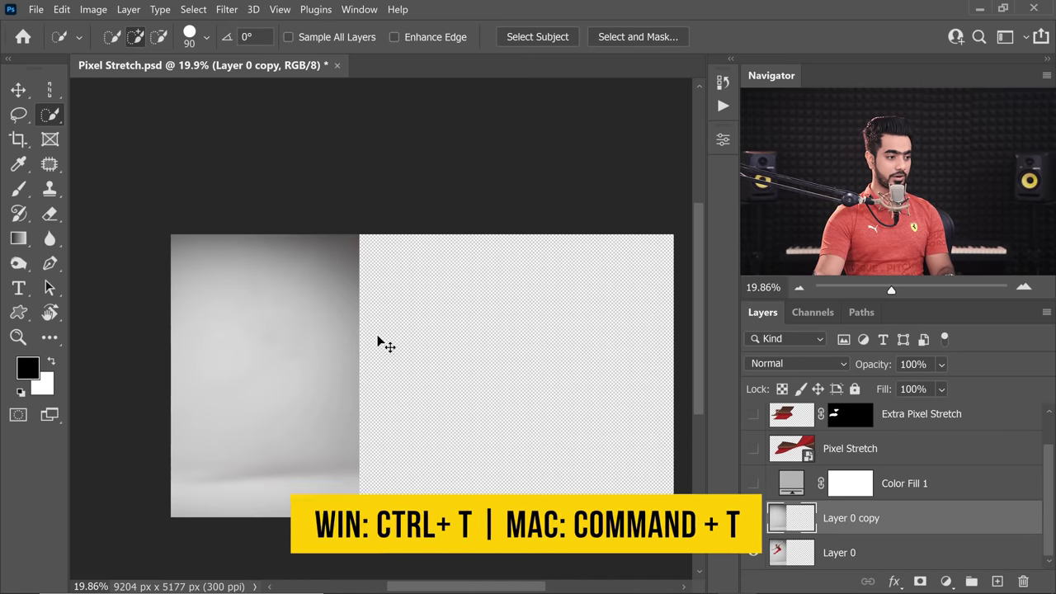
key(ctrl+t)
drag(362, 377, 683, 380)
key(Return)
key(w)
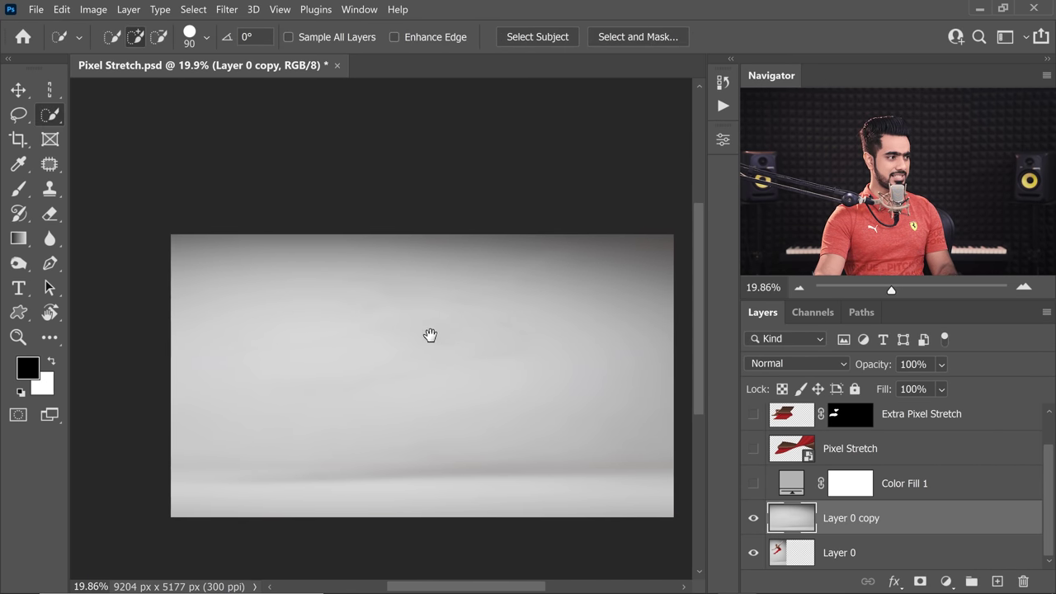
mouse_move(486, 327)
mouse_down()
mouse_move(521, 323)
mouse_move(471, 347)
mouse_up()
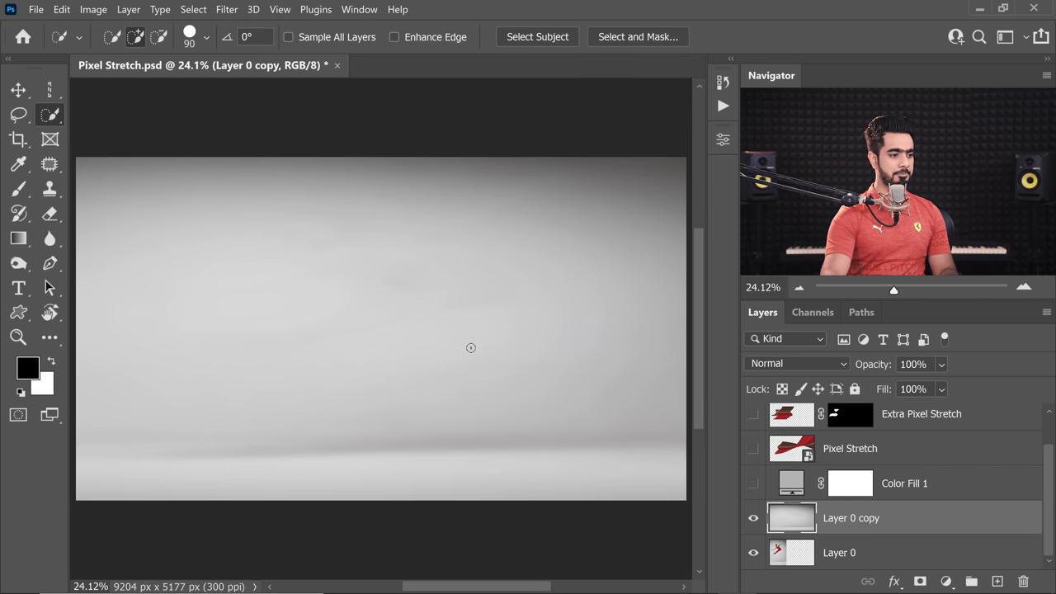
Step: Make the Subject, Extra Pixel Stretch and Pixel Stretch layers visible over the new background, leaving Color Fill 1 hidden
drag(1048, 517, 1046, 483)
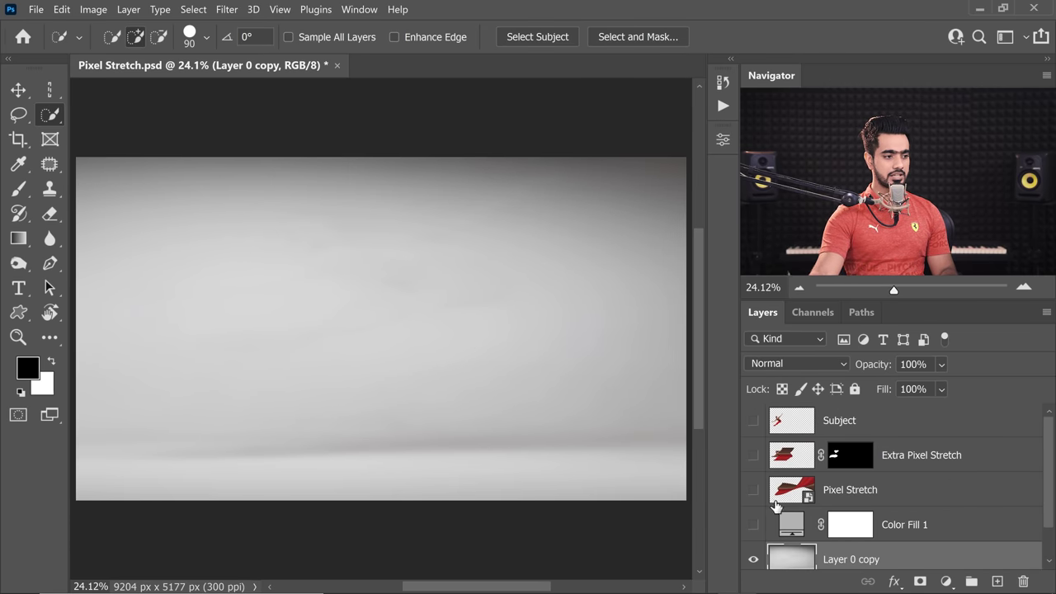
click(754, 421)
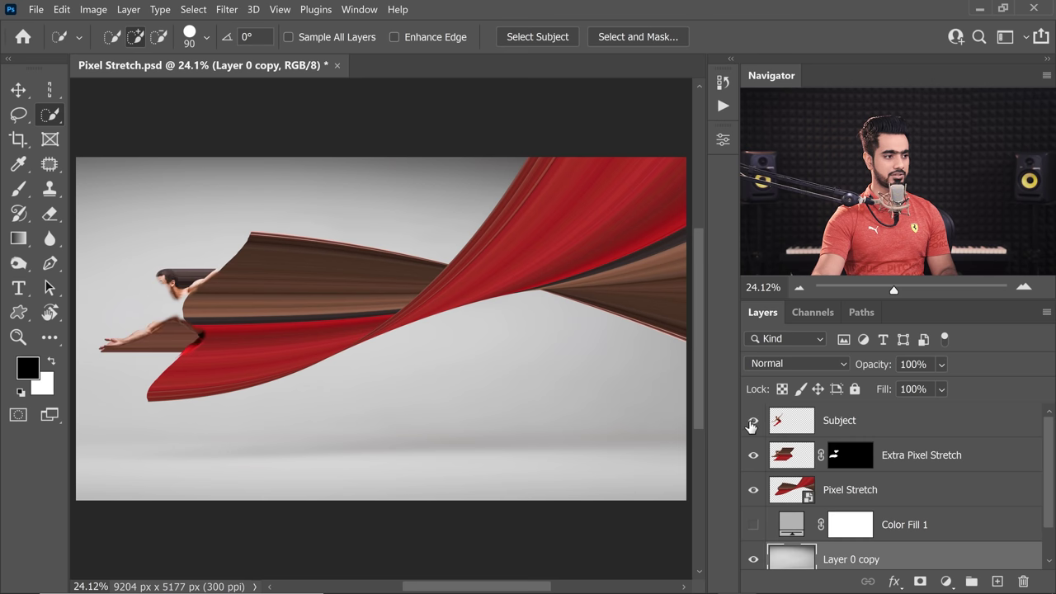
drag(368, 322, 355, 326)
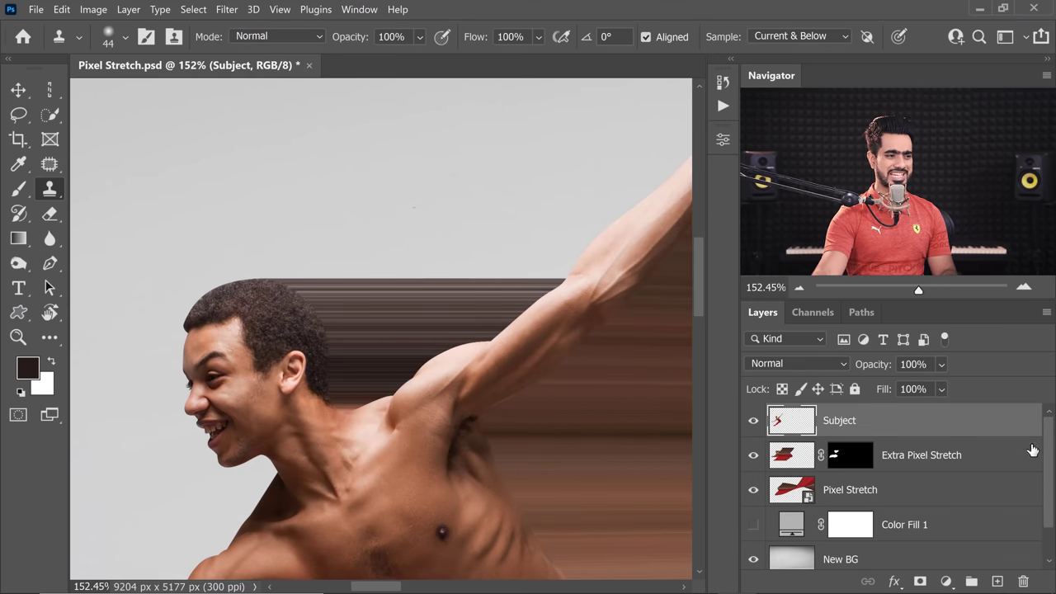
Step: Select Layer 0 and hide all other layers to show only the original photo
drag(1050, 477, 1050, 510)
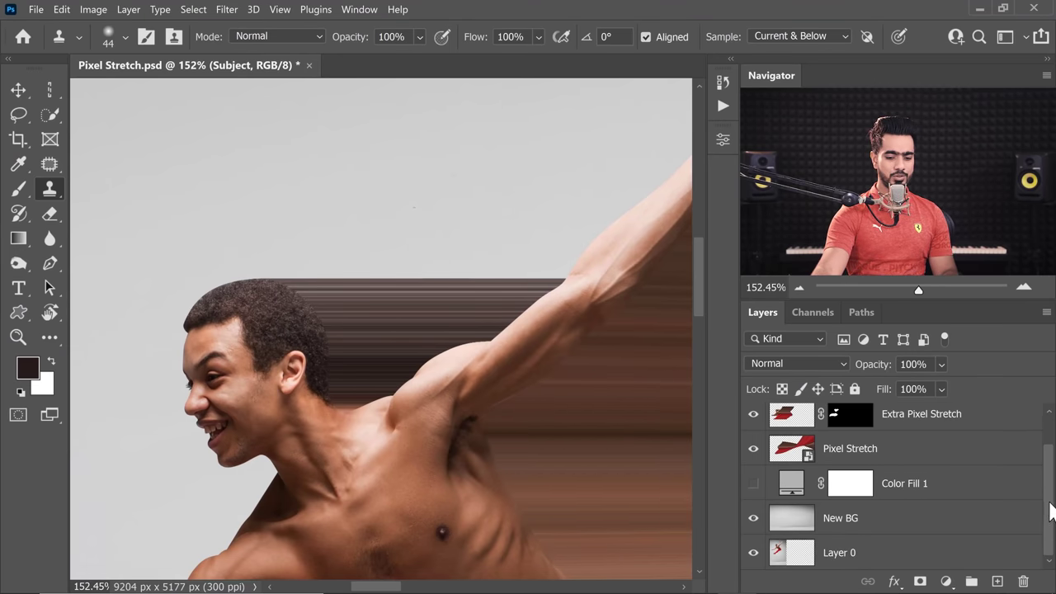
click(815, 554)
click(752, 552)
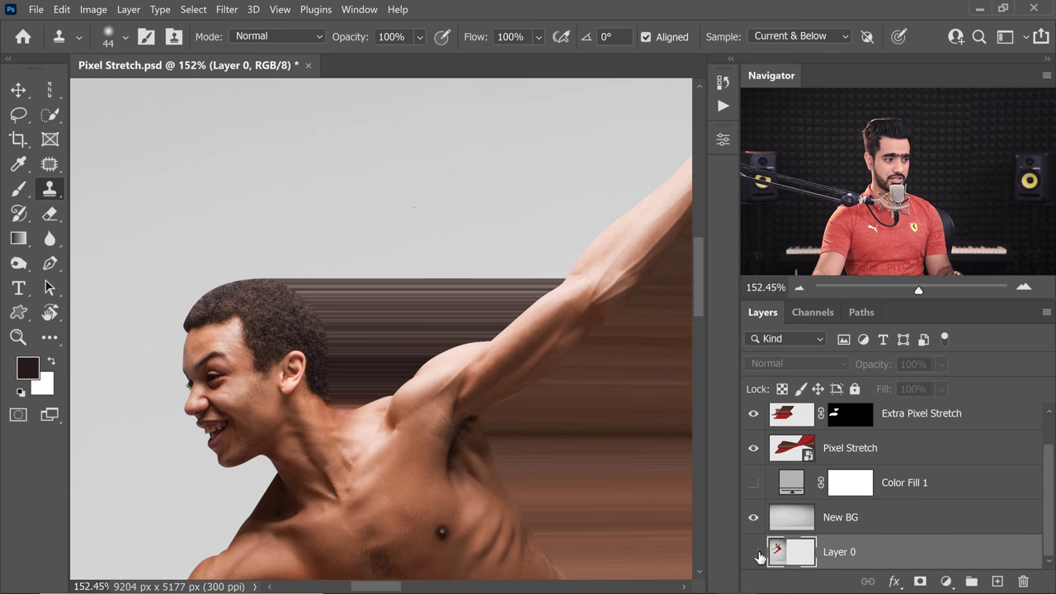
alt+click(753, 555)
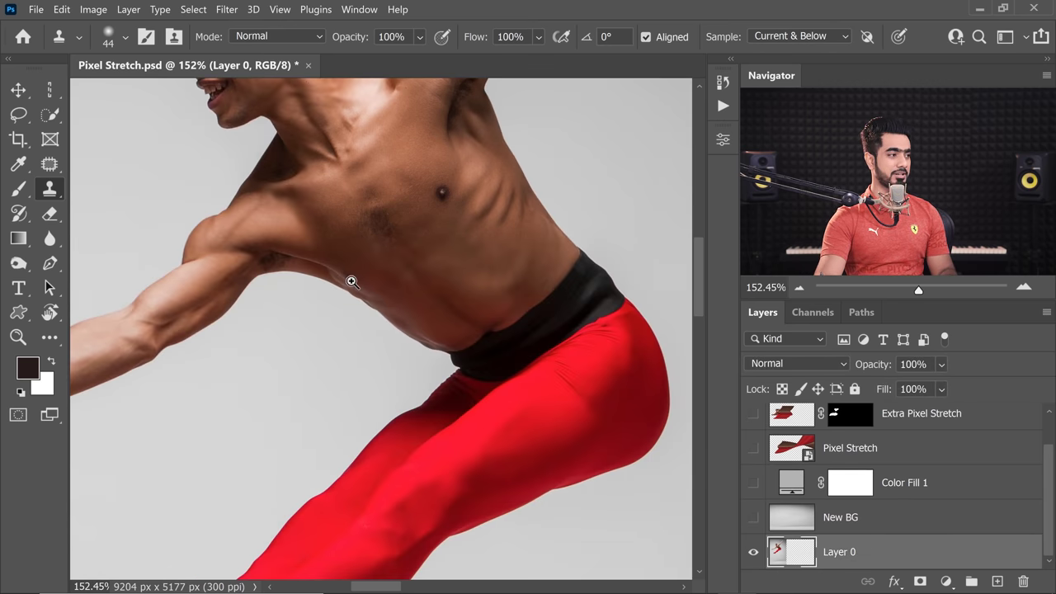
drag(352, 282, 464, 255)
drag(404, 277, 368, 370)
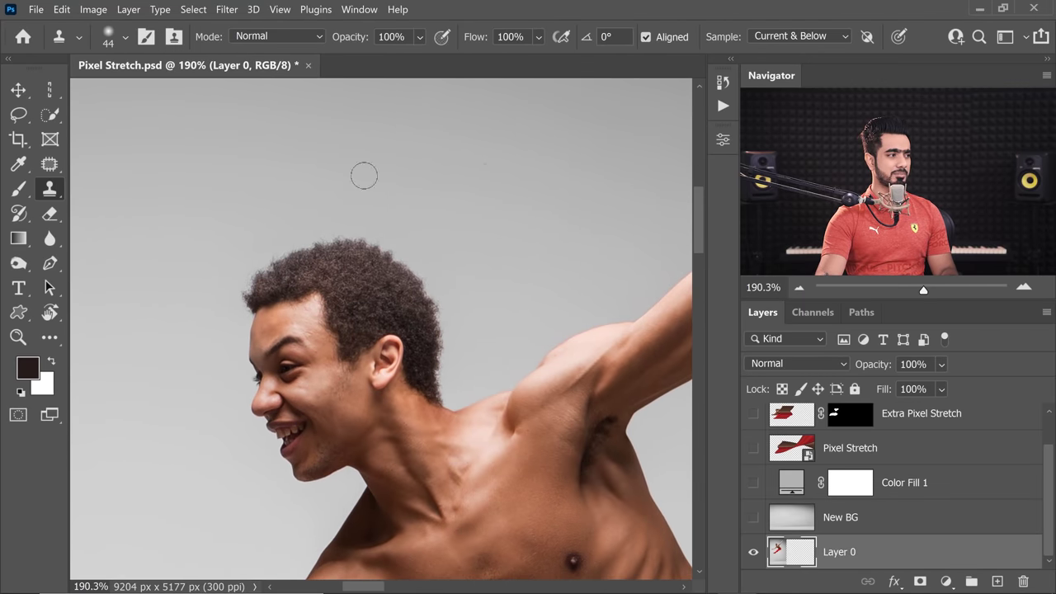
Step: Lasso a loose area around the dancer's head and shoulders on Layer 0 and copy it to a new layer
click(18, 115)
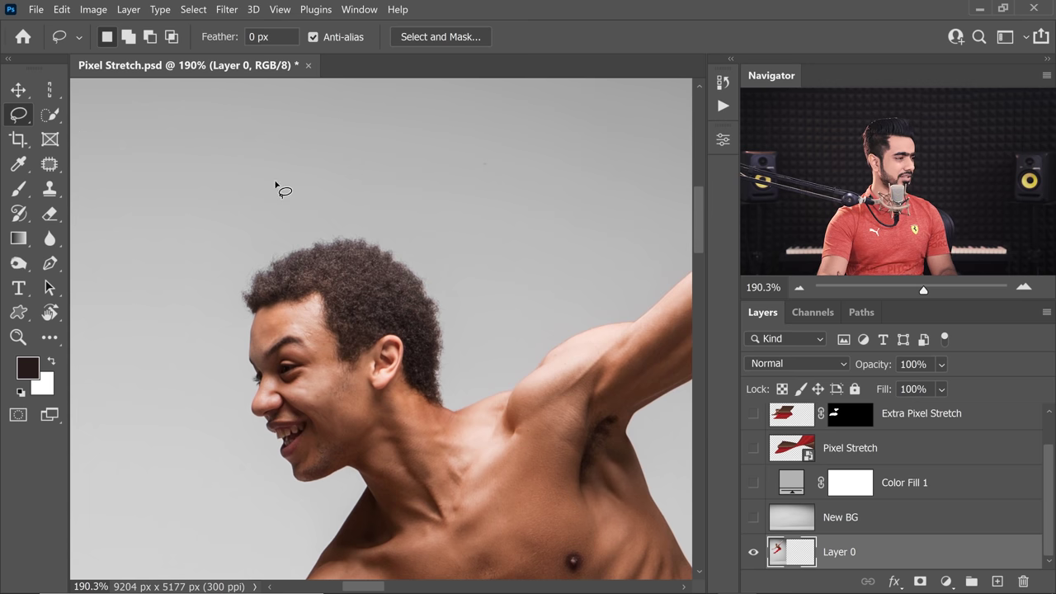
mouse_move(444, 145)
mouse_down()
mouse_move(179, 523)
mouse_move(417, 84)
mouse_up()
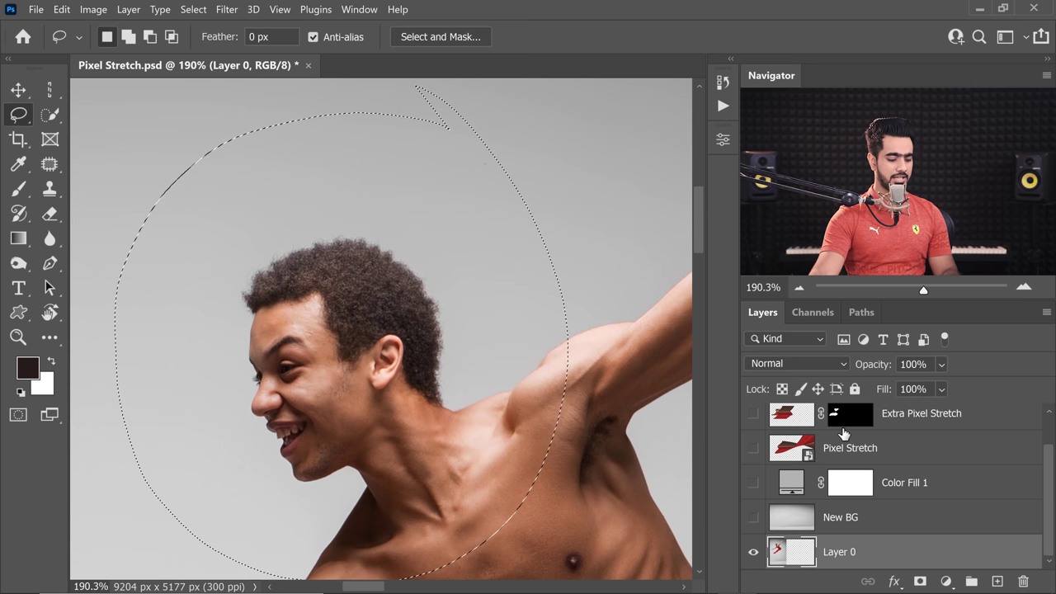
key(ctrl+j)
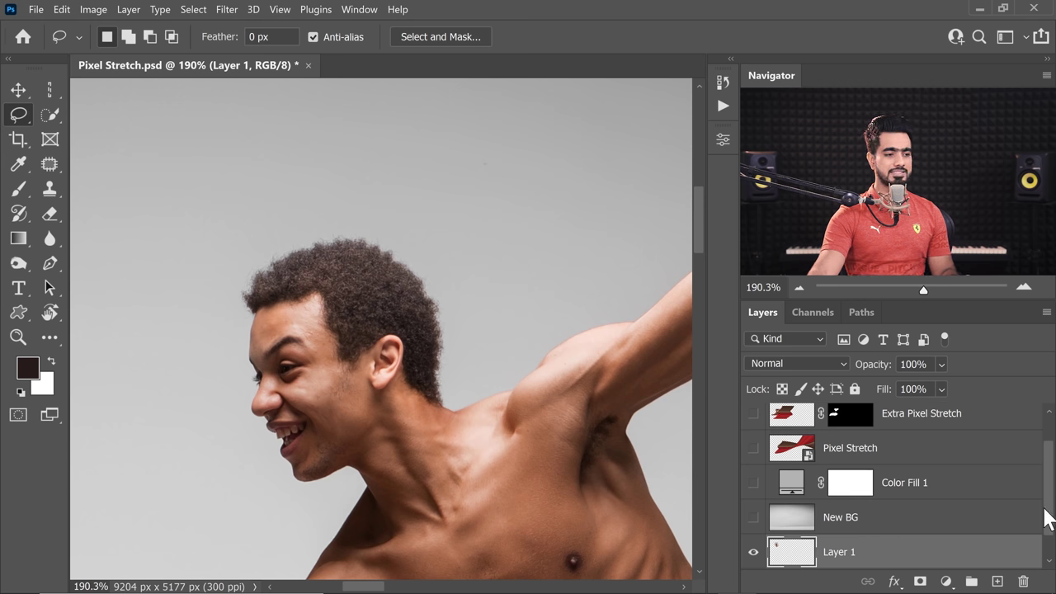
Step: Show the other layers again except Color Fill 1, and move Layer 1 with the copied head above Subject
drag(1046, 511, 1049, 472)
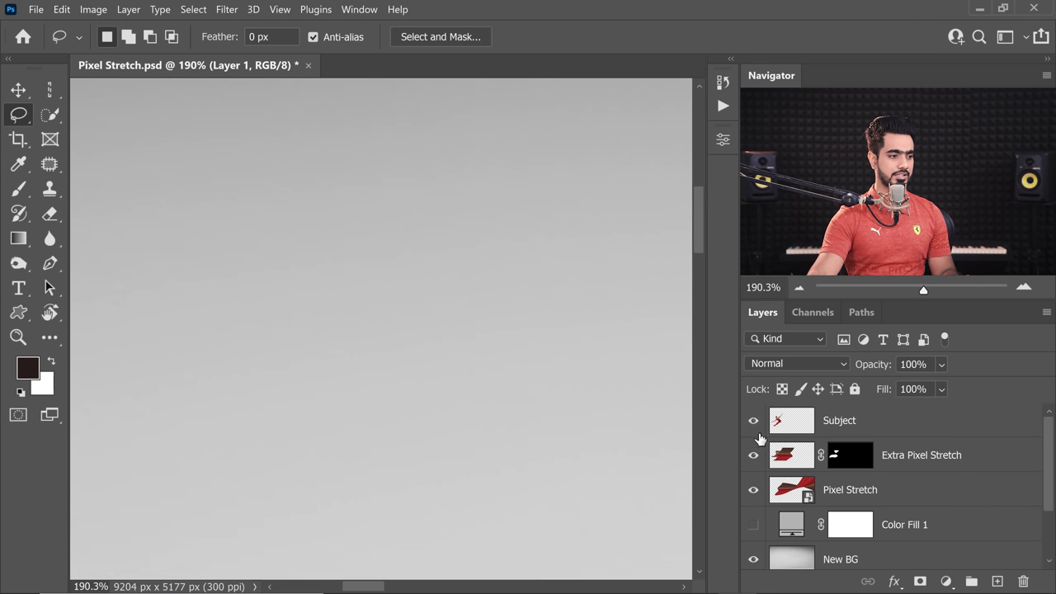
drag(508, 401, 471, 411)
drag(1049, 468, 1039, 532)
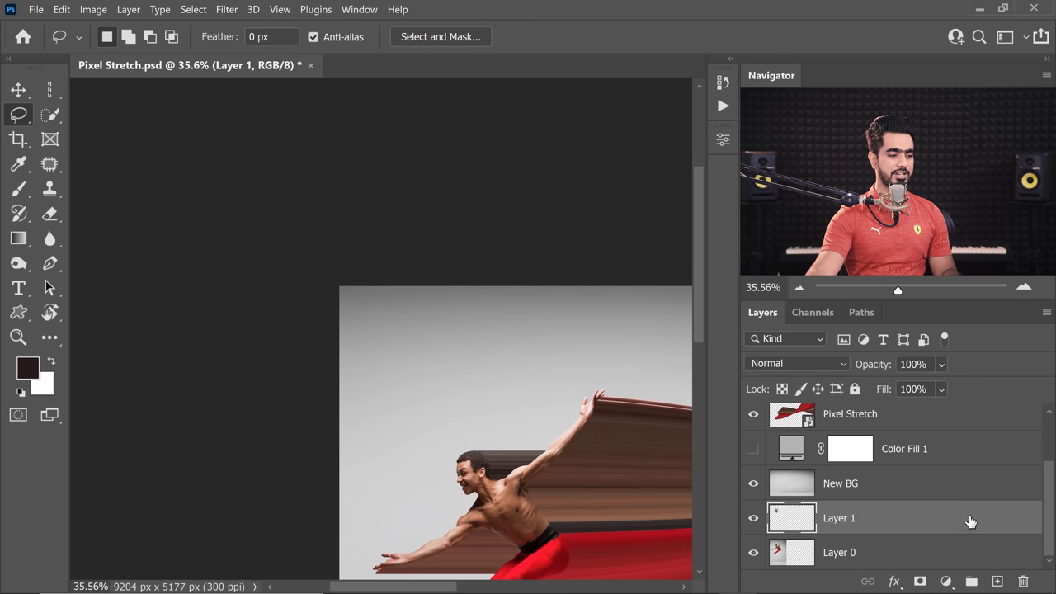
drag(971, 522, 907, 413)
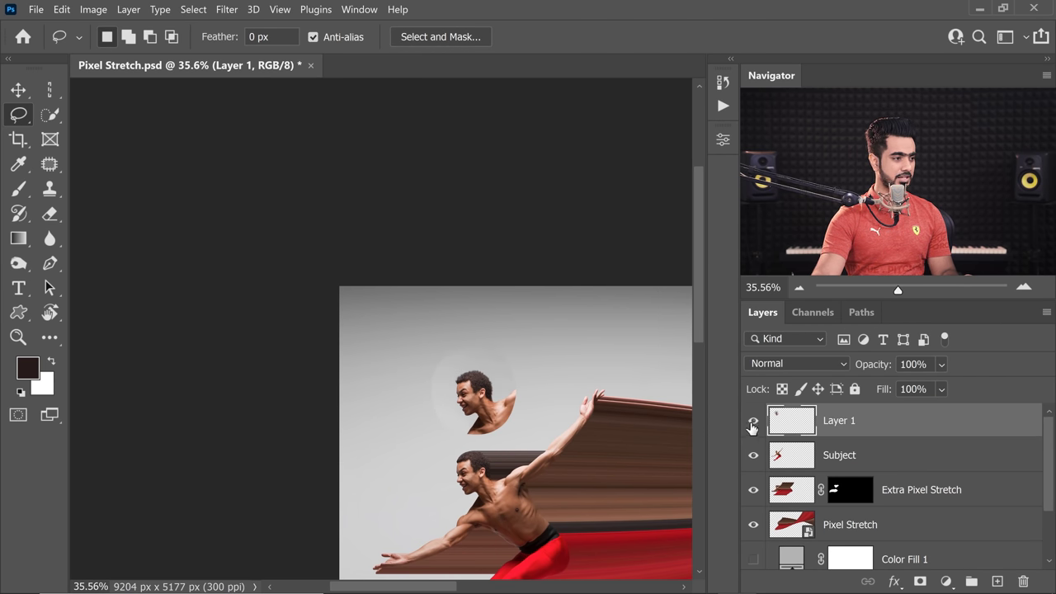
drag(462, 396, 542, 400)
drag(543, 400, 441, 330)
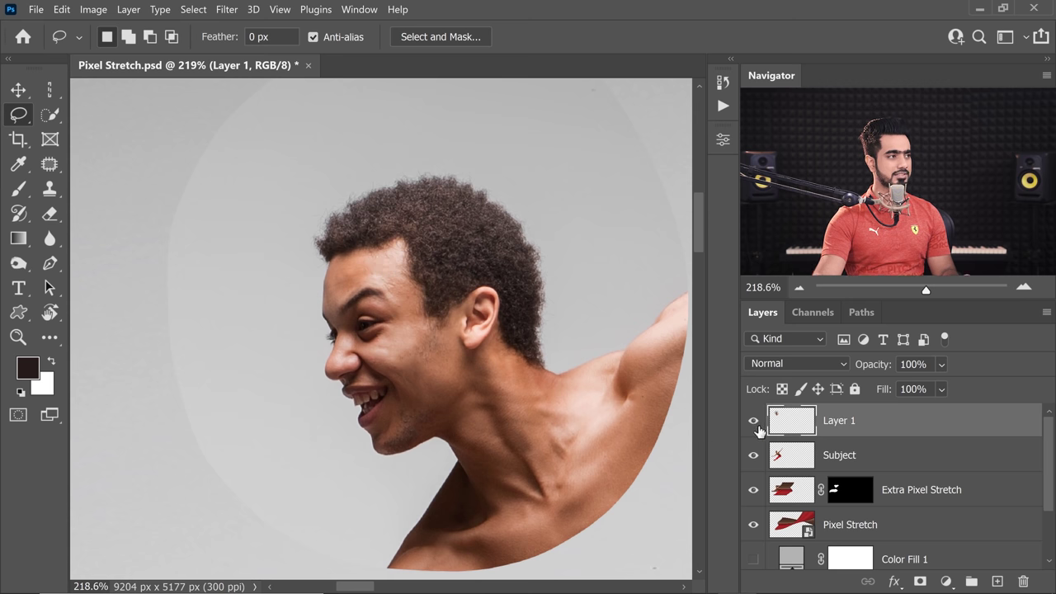
Step: Select the subject in Select and Mask and brush the Refine Edge tool along the hairline of the copied head
click(456, 37)
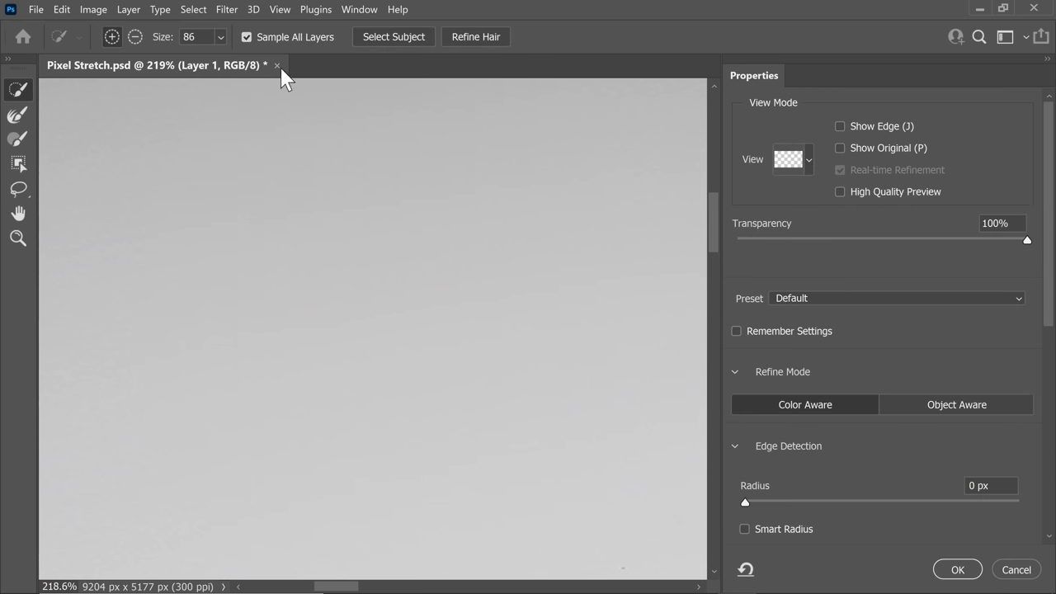
click(395, 36)
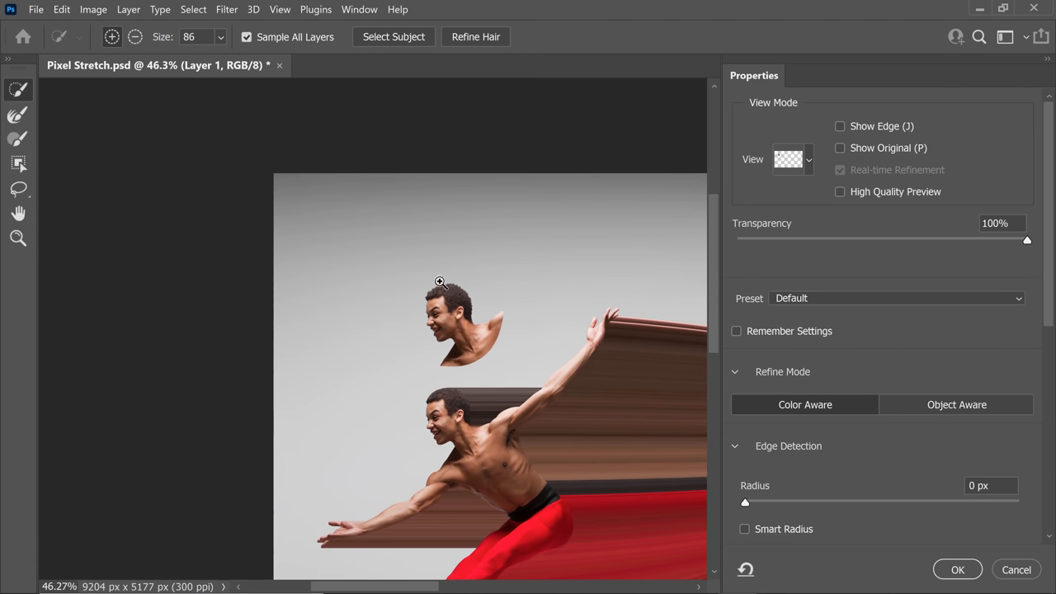
mouse_move(441, 313)
mouse_down()
mouse_move(485, 310)
mouse_move(396, 255)
mouse_up()
click(18, 115)
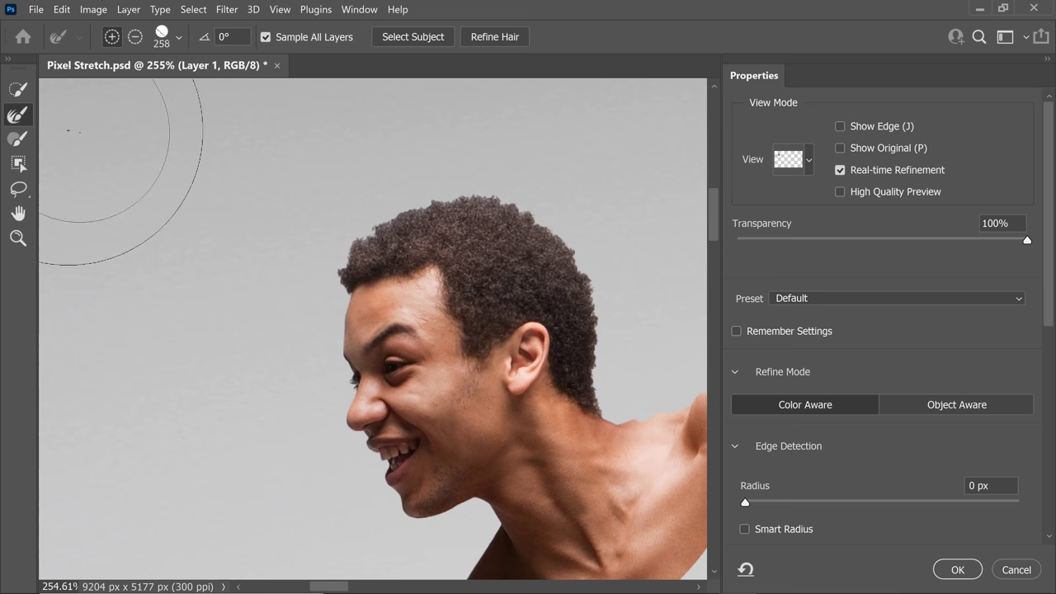
mouse_move(392, 212)
mouse_down()
mouse_move(293, 189)
mouse_move(341, 240)
mouse_move(377, 207)
mouse_move(578, 228)
mouse_move(606, 386)
mouse_up()
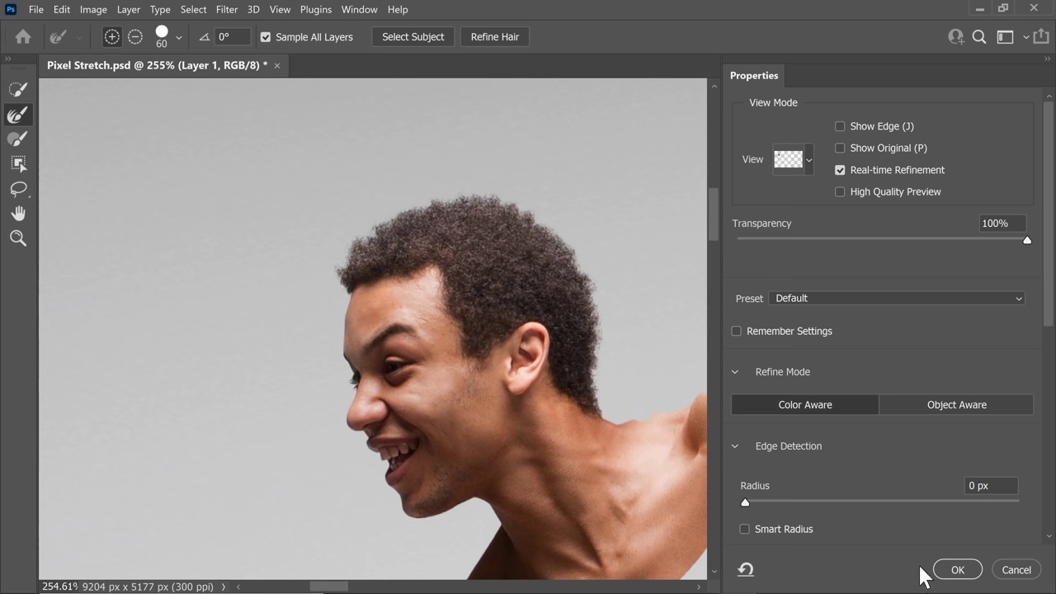
click(957, 569)
Step: Subtract the original dancer and pixel stretch from the selection, leaving only the copied head, and mask Layer 1 with it
scroll(468, 344, up, 2)
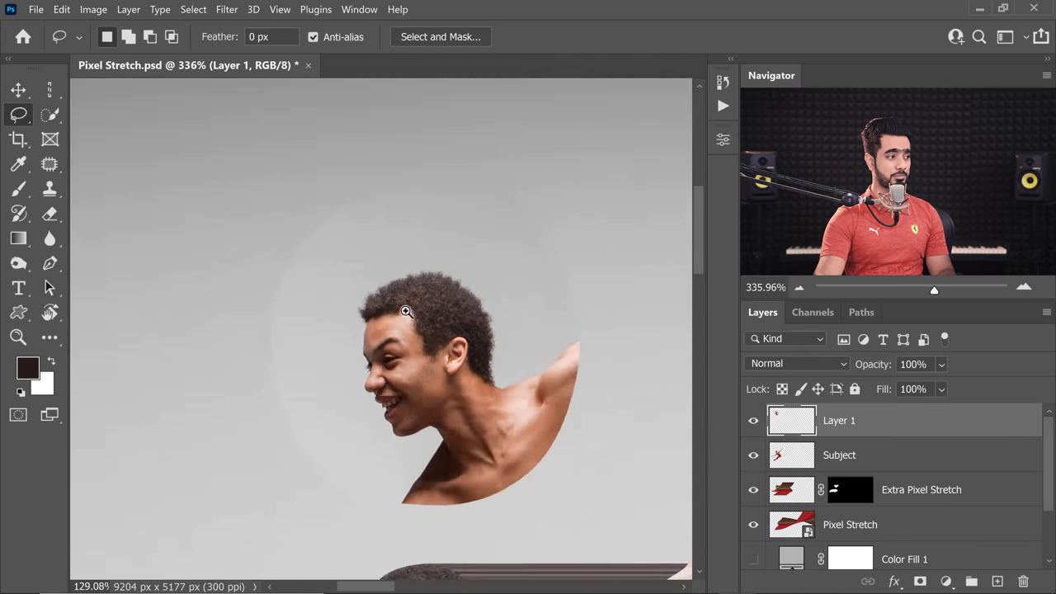
scroll(406, 311, down, 10)
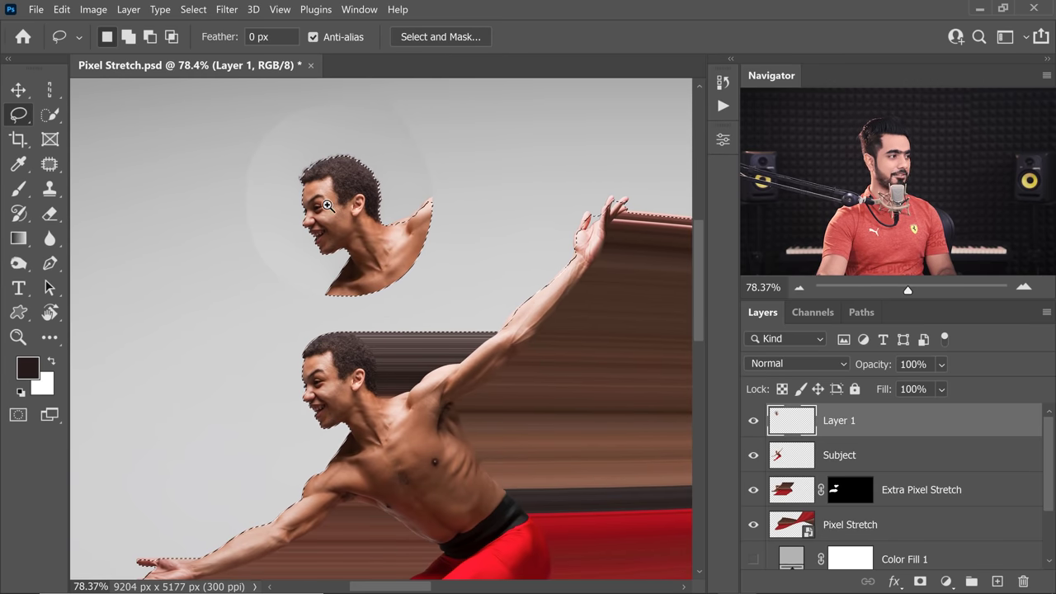
scroll(328, 206, up, 2)
scroll(265, 229, down, 7)
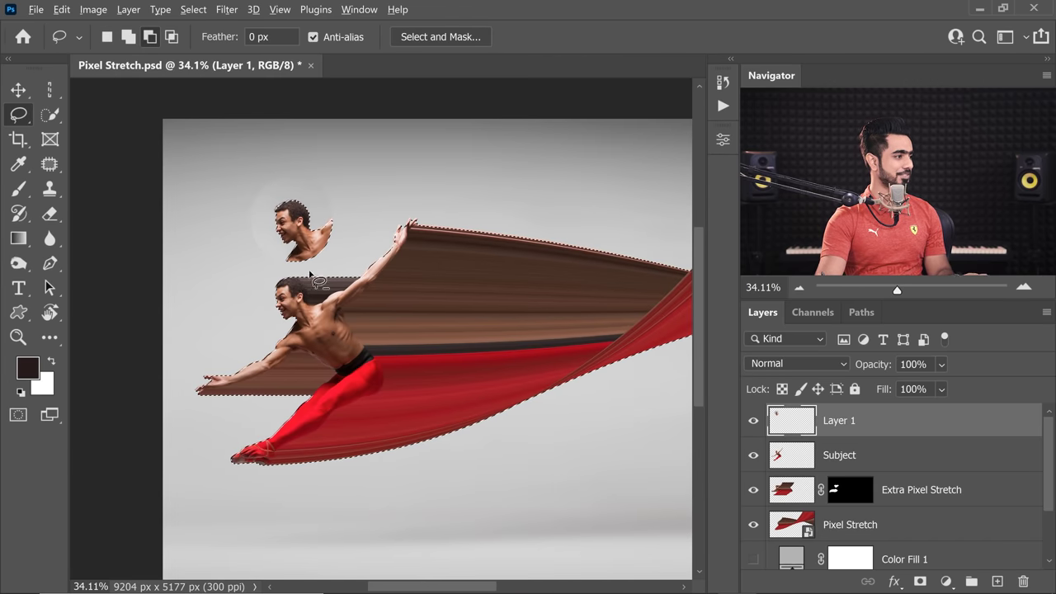
mouse_move(208, 299)
mouse_down()
mouse_move(443, 539)
mouse_move(753, 384)
mouse_move(694, 128)
mouse_move(429, 189)
mouse_up()
scroll(502, 270, down, 3)
mouse_move(501, 271)
mouse_down()
mouse_move(448, 292)
mouse_move(570, 189)
mouse_move(523, 223)
mouse_up()
drag(344, 273, 394, 273)
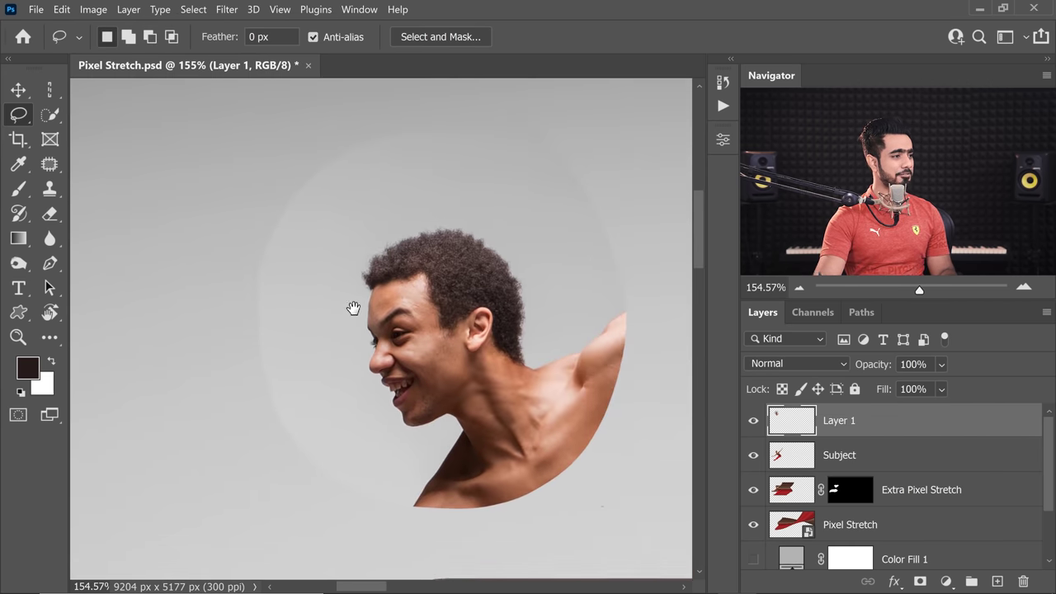
click(920, 582)
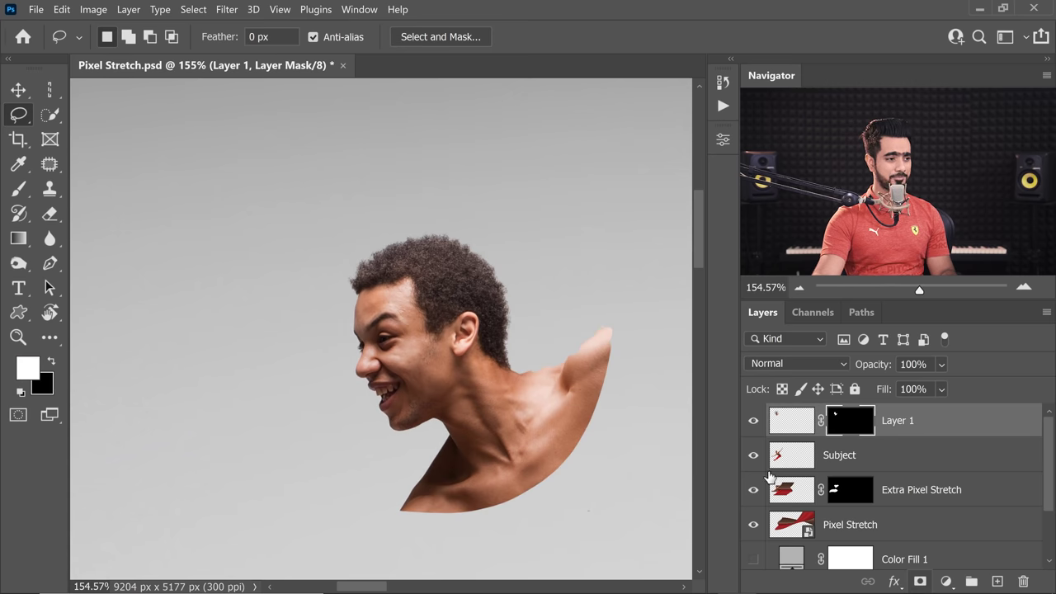
Step: Move the masked head on Layer 1 roughly over the dancer's original head using Free Transform
key(ctrl+t)
scroll(520, 413, down, 3)
mouse_move(511, 419)
mouse_down()
mouse_move(483, 276)
mouse_move(483, 459)
mouse_up()
key(Return)
key(l)
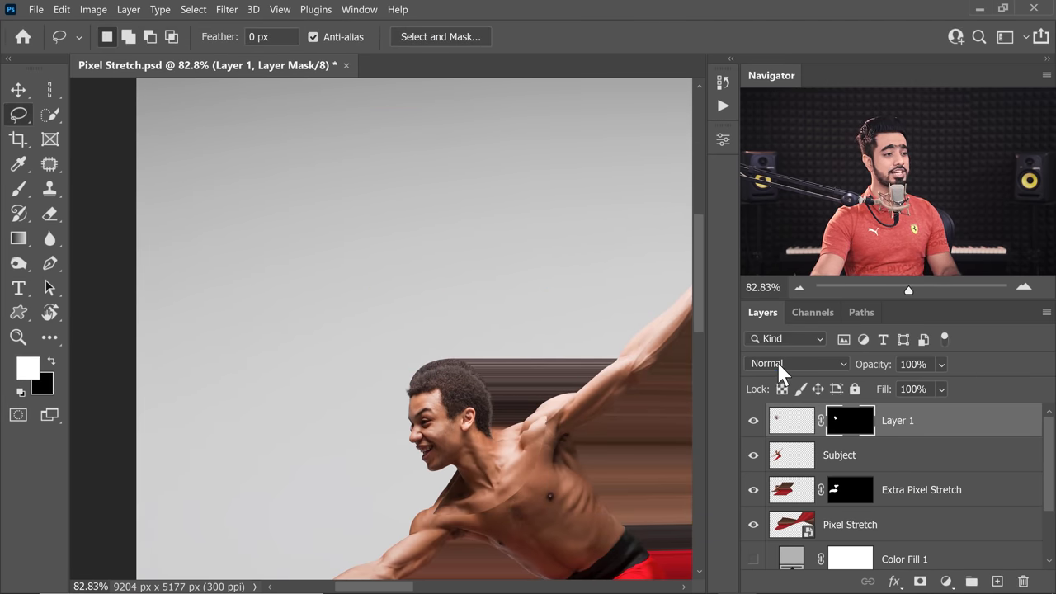
Step: Set Layer 1's blend mode to Difference and move it into exact alignment with the dancer's head and shoulders
click(782, 364)
click(771, 459)
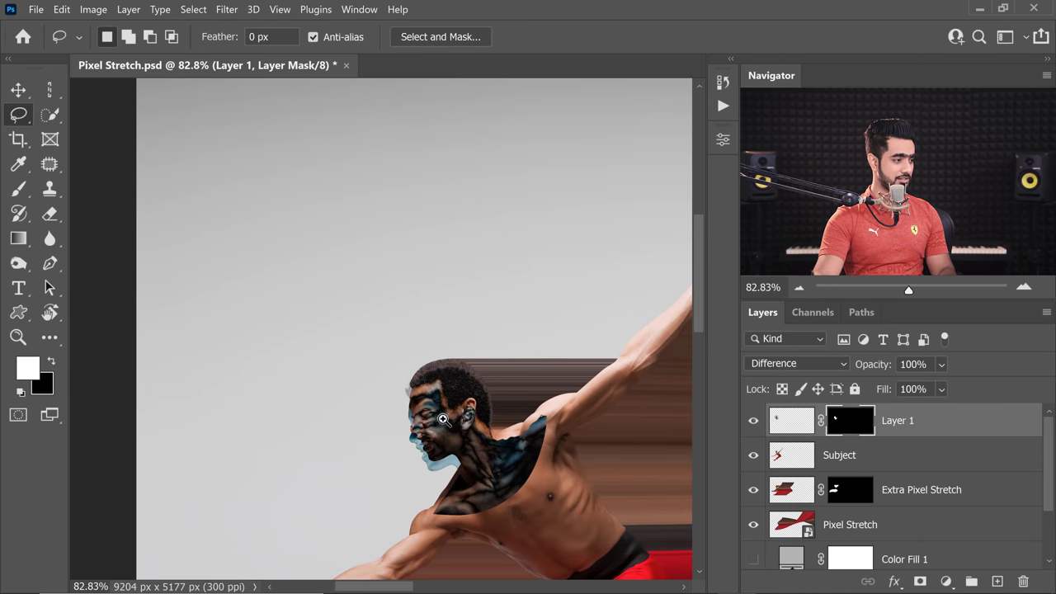
scroll(443, 419, up, 3)
key(v)
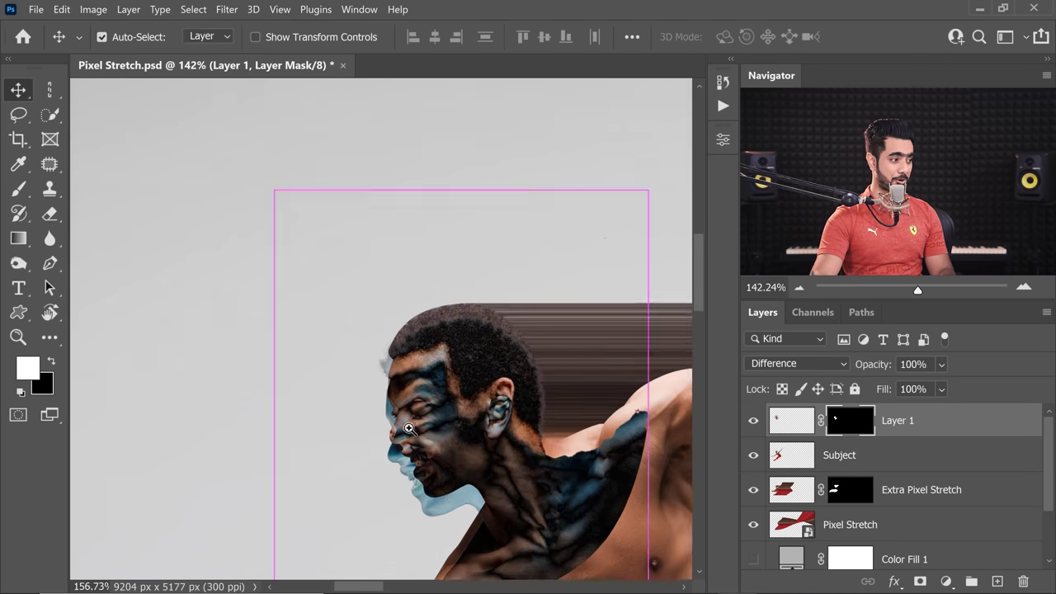
drag(410, 429, 452, 345)
drag(545, 382, 523, 381)
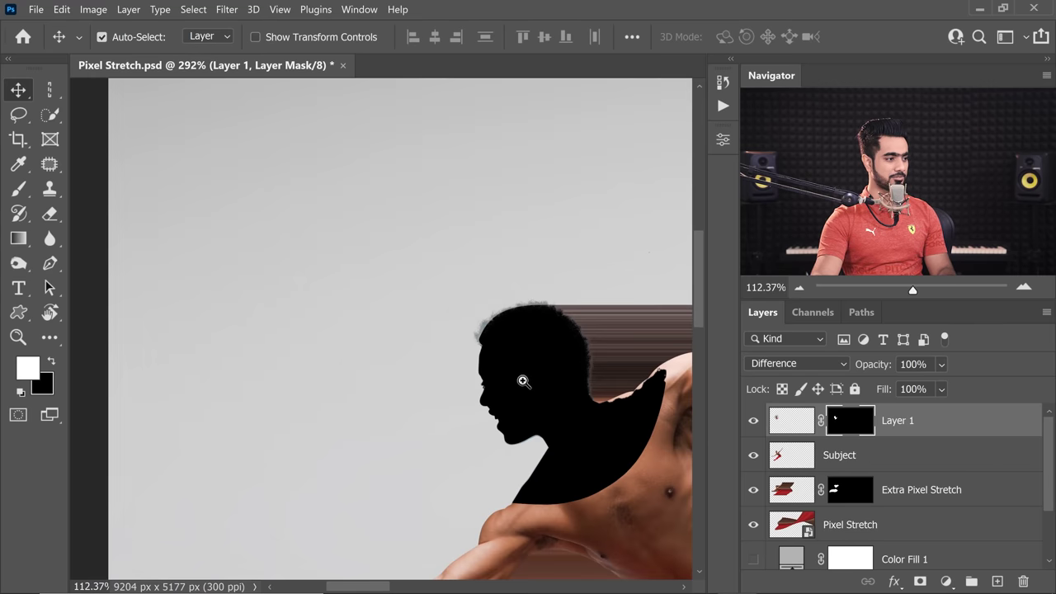
Step: Set Layer 1's blend mode back to Normal and activate the Brush tool for the hair edge at the back of the head
click(792, 365)
click(772, 137)
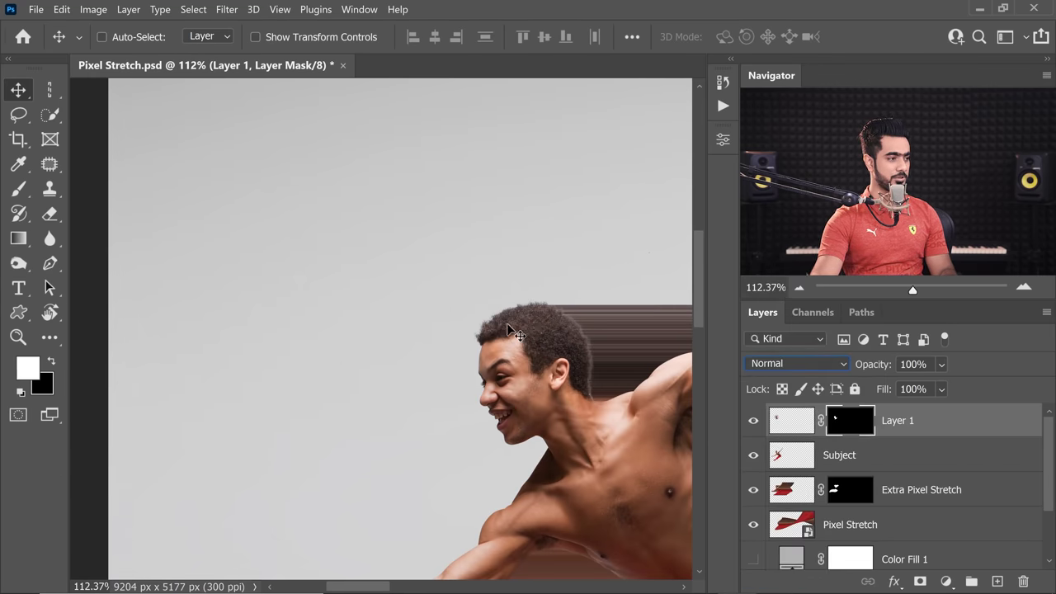
drag(509, 327, 520, 346)
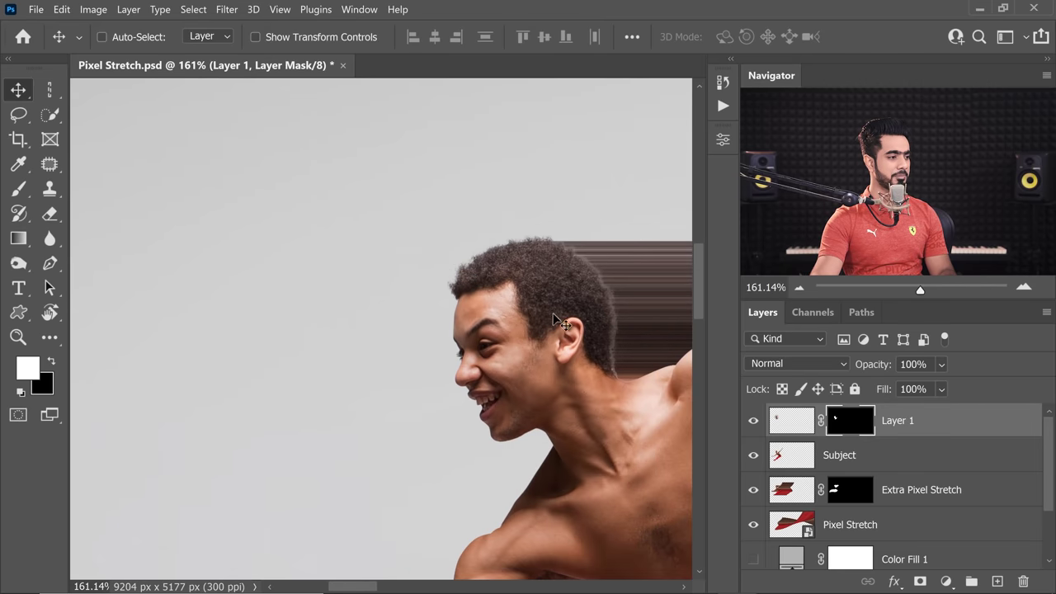
click(17, 190)
mouse_move(437, 248)
mouse_down()
mouse_move(552, 297)
mouse_move(511, 302)
mouse_move(549, 267)
mouse_up()
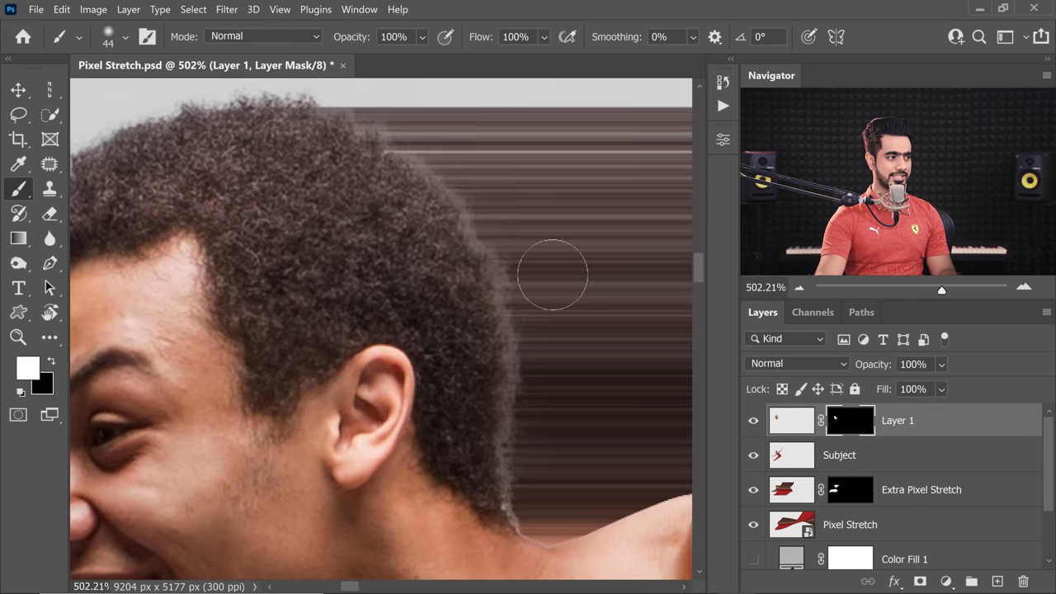
Step: Add a new empty layer above Layer 1 and rename Layer 1 as Good Hair
click(993, 583)
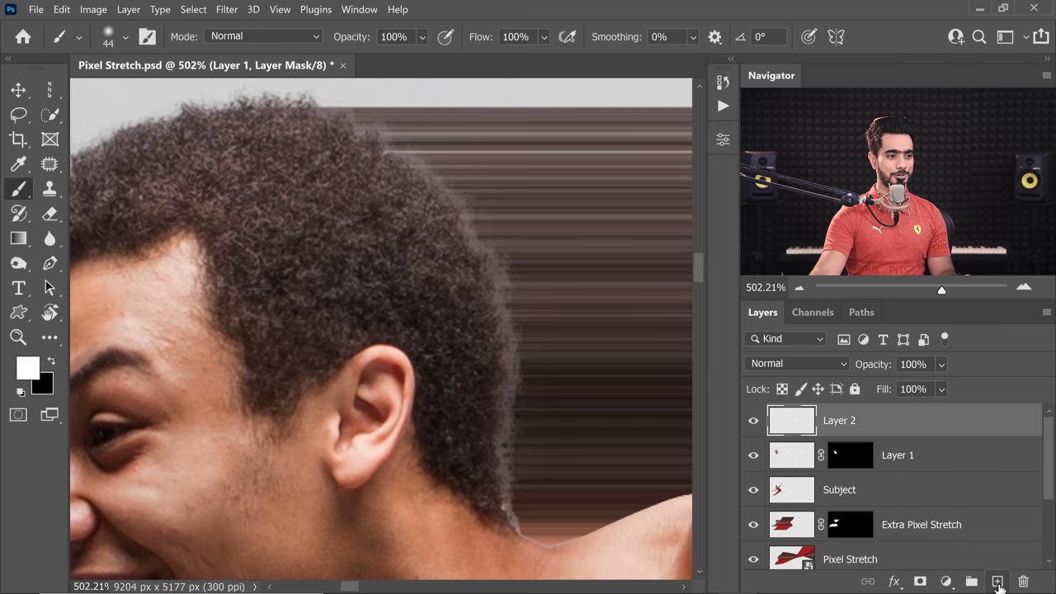
double_click(908, 460)
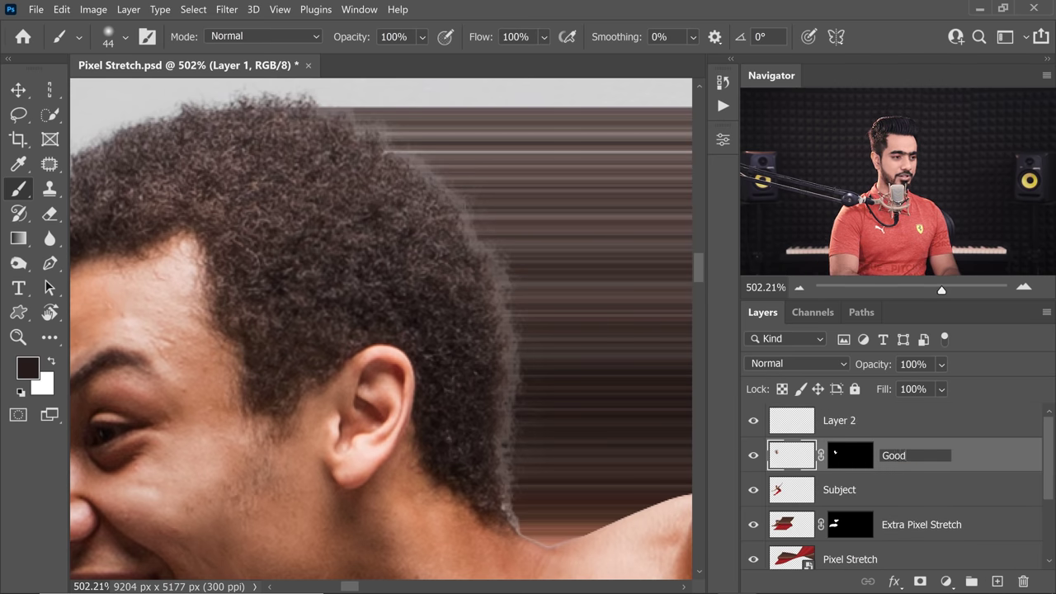
text(Good Hair)
key(Return)
Step: Rename the new empty layer at the top of the stack as Fill Halos
click(827, 428)
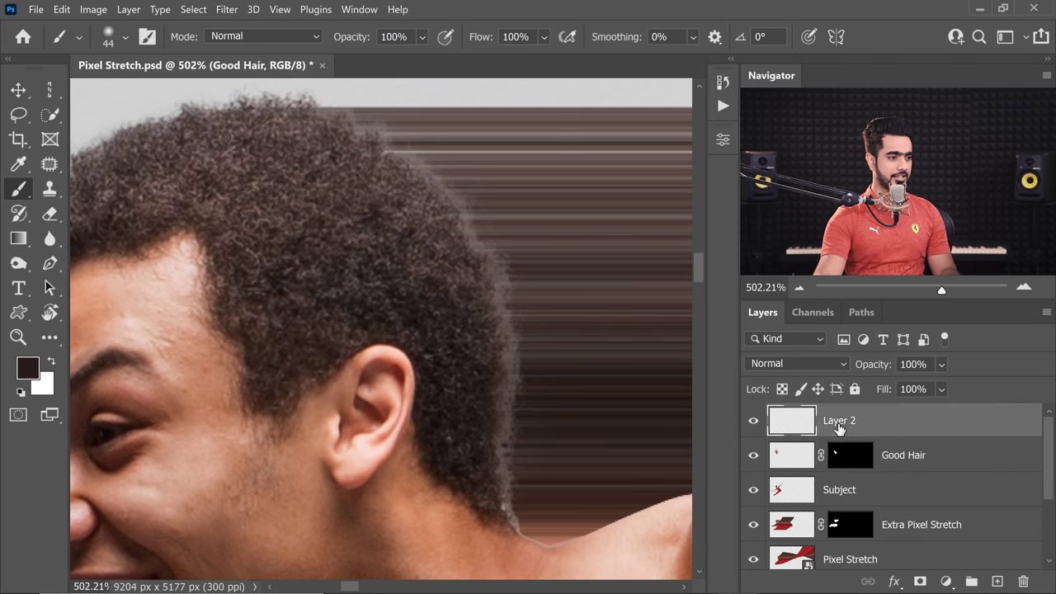
double_click(839, 421)
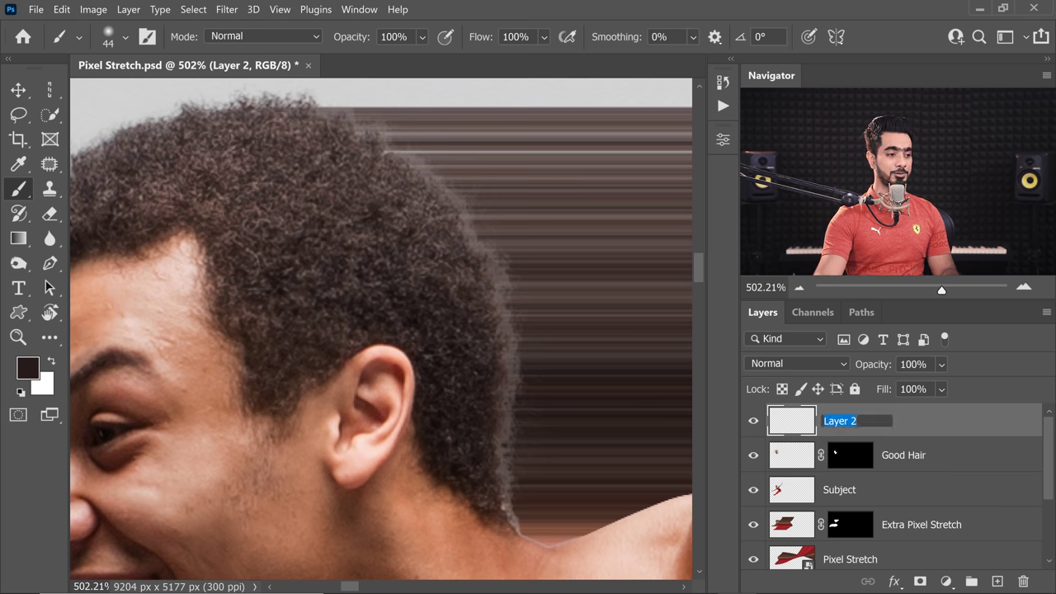
text(Fill Halos)
key(Return)
Step: Clone darker hair over the light halo along the back of the head on Fill Halos with the Clone Stamp tool
click(49, 189)
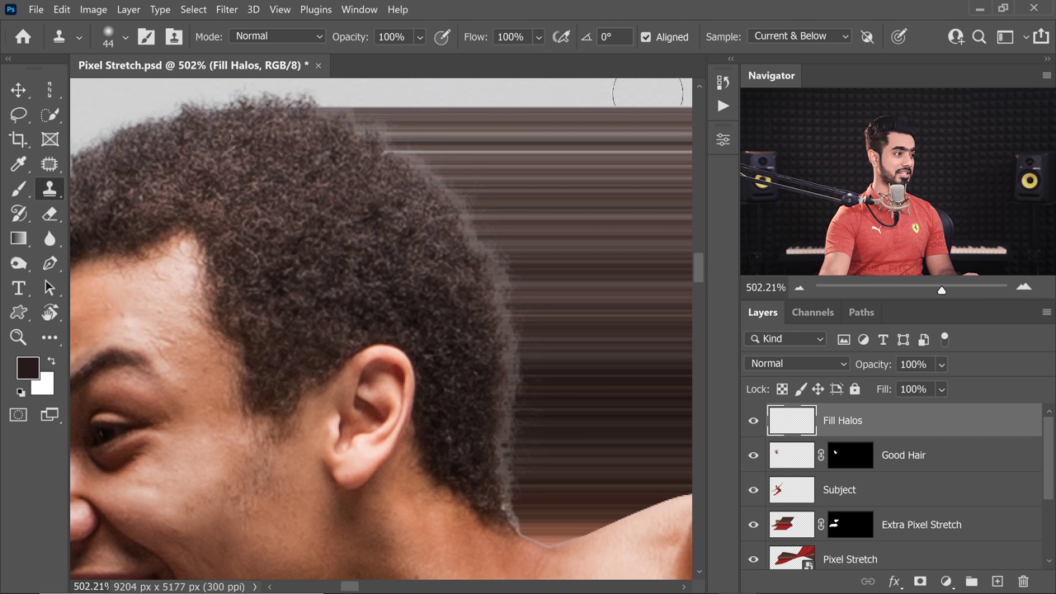
alt+click(410, 235)
mouse_move(484, 223)
mouse_down()
mouse_move(508, 320)
mouse_move(505, 312)
mouse_up()
key([)
key([)
key([)
alt+click(465, 350)
drag(512, 367, 508, 404)
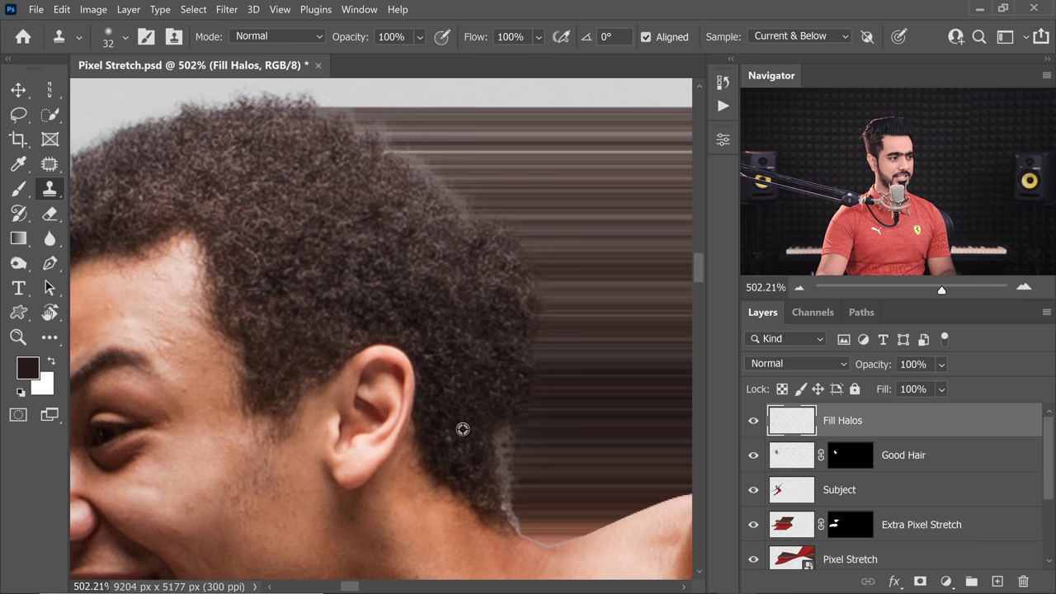
click(463, 429)
drag(509, 442, 506, 470)
key(ctrl+z)
alt+right_click(465, 358)
key(ctrl+z)
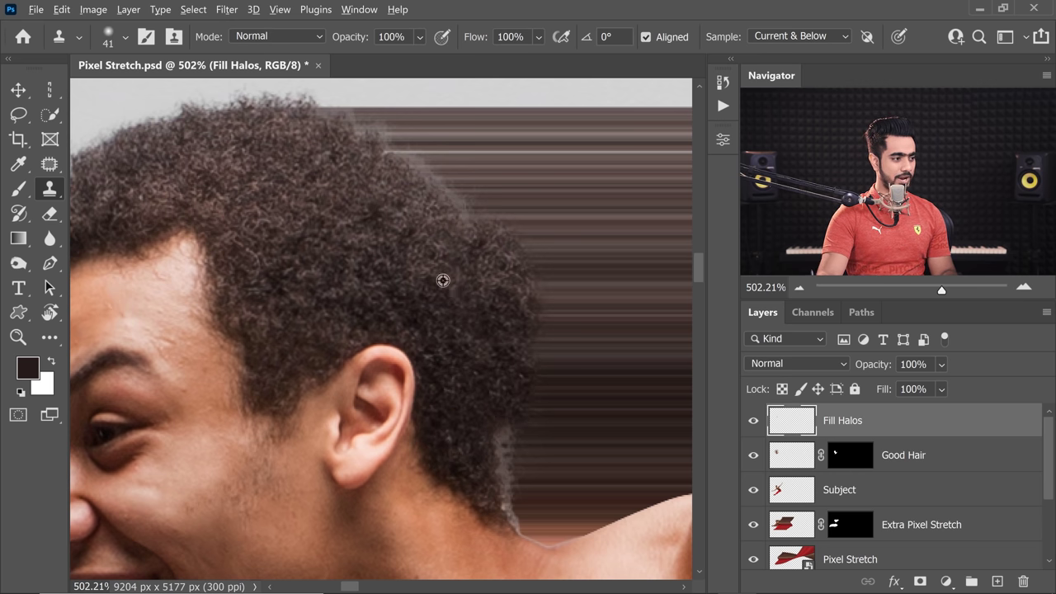
Step: Clone hair over the remaining halos at the nape and upper back of the head, and clip Fill Halos to Good Hair
alt+click(443, 280)
drag(505, 412, 521, 507)
drag(358, 217, 366, 333)
key(])
key(])
key(])
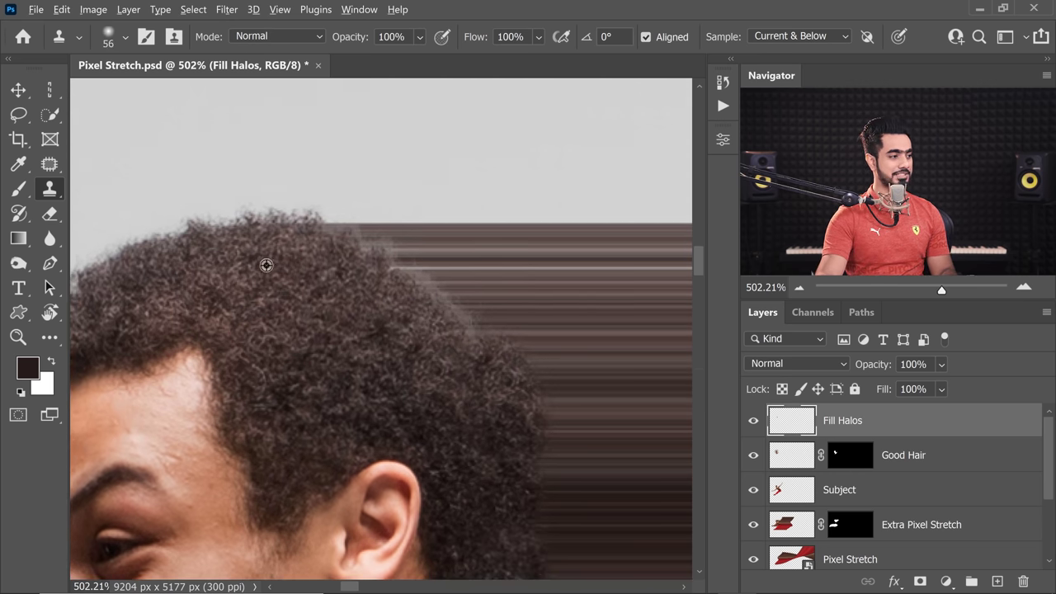
alt+click(266, 265)
mouse_move(335, 235)
mouse_down()
mouse_move(373, 257)
mouse_move(467, 328)
mouse_up()
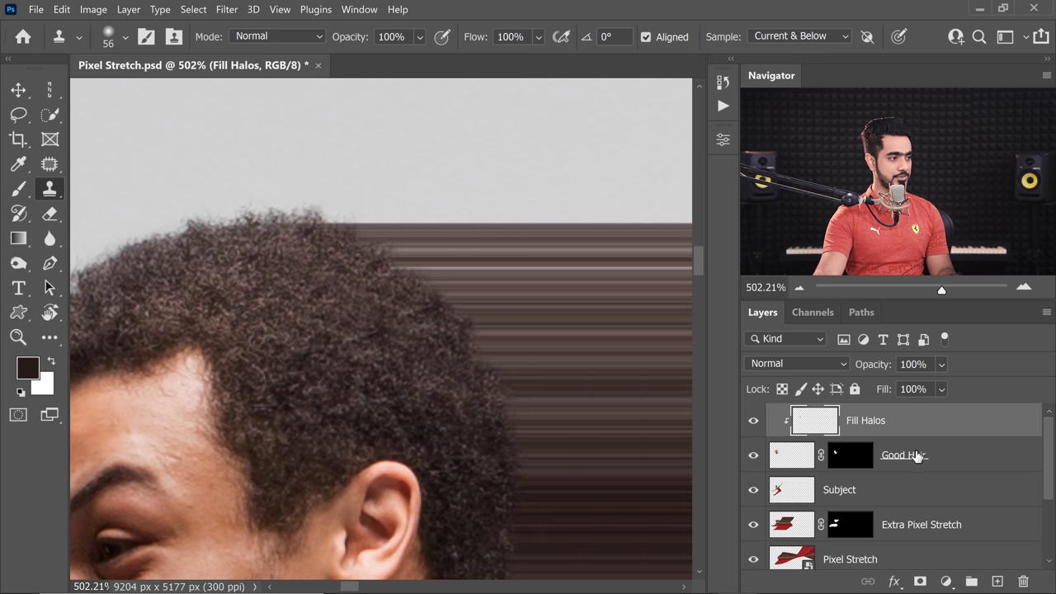
drag(500, 377, 487, 289)
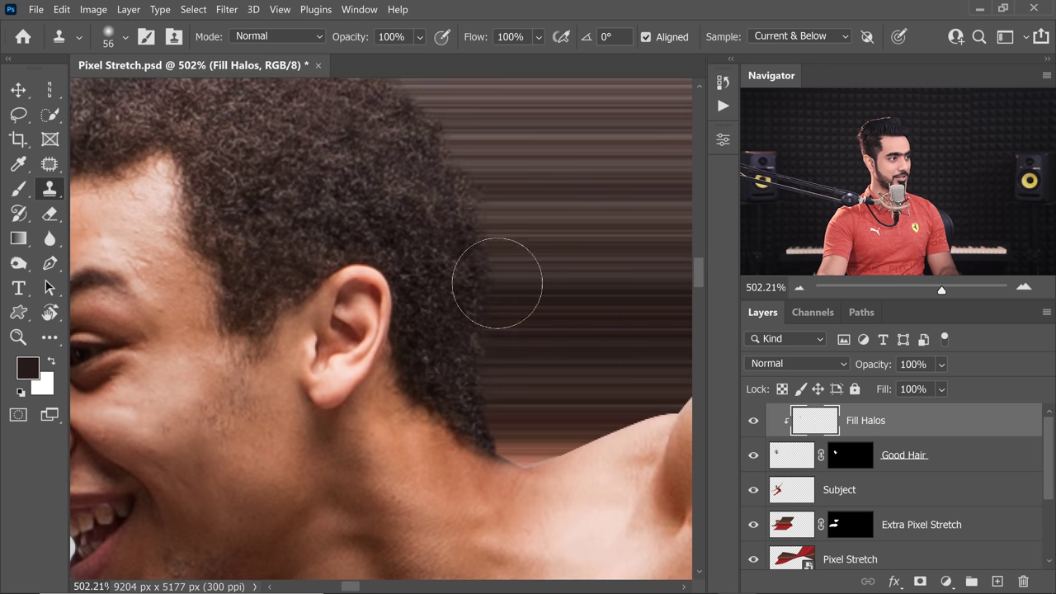